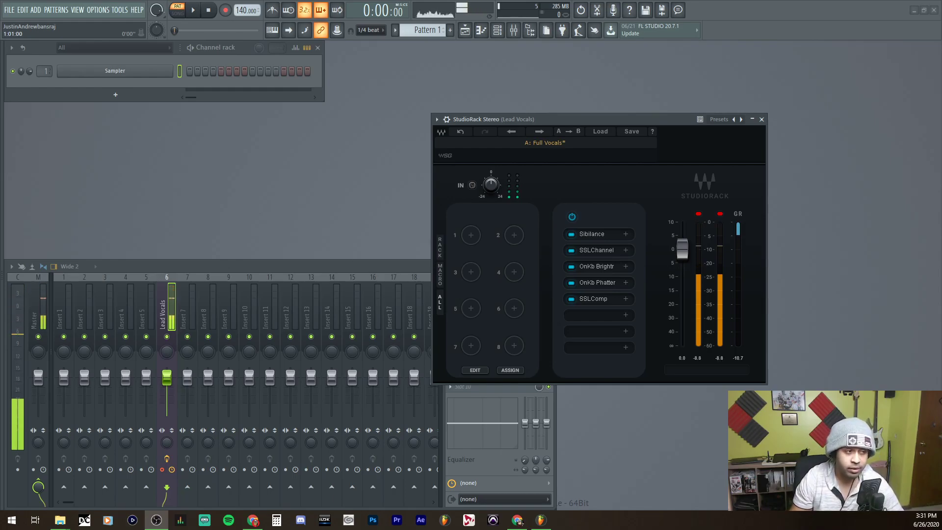
# Clear the clip indicators on the StudioRack output meter and move the rack window to the upper middle of the workspace
pyautogui.click(718, 213)
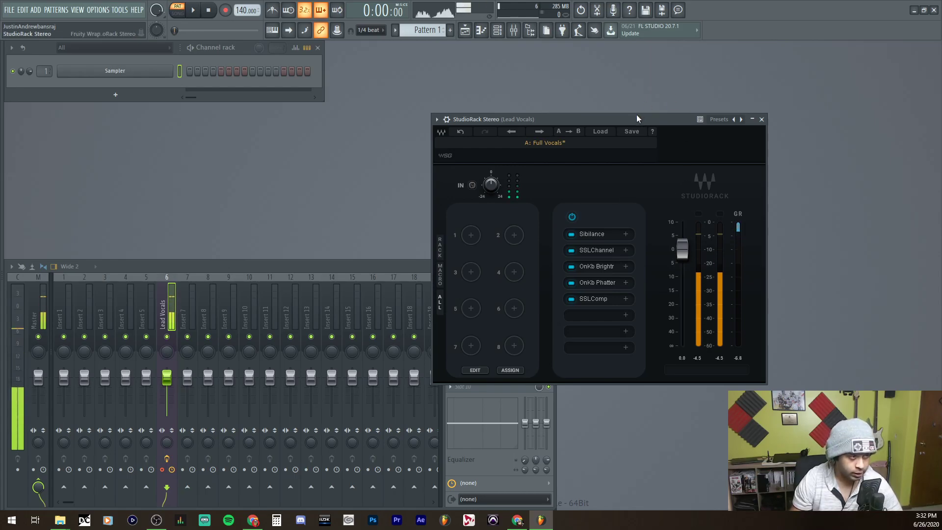
pyautogui.moveTo(637, 119); pyautogui.dragTo(794, 64)
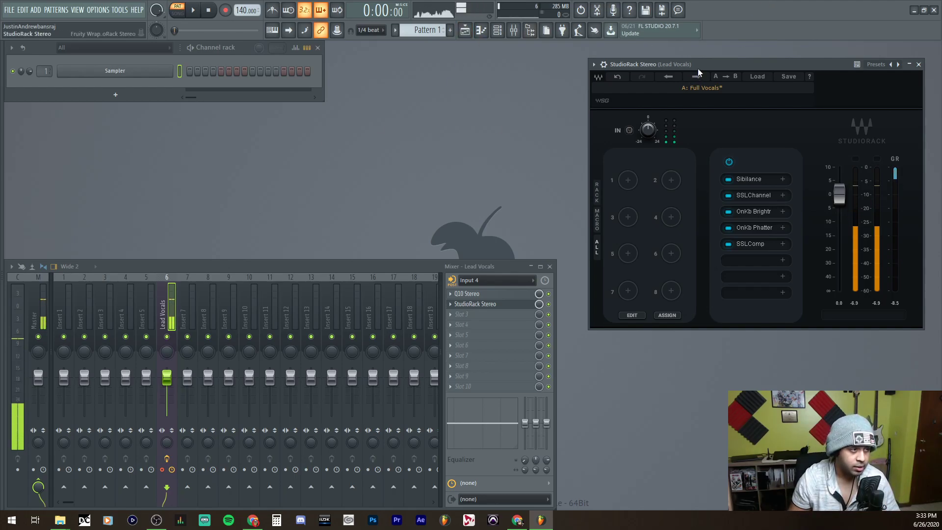
pyautogui.moveTo(703, 61); pyautogui.dragTo(440, 43)
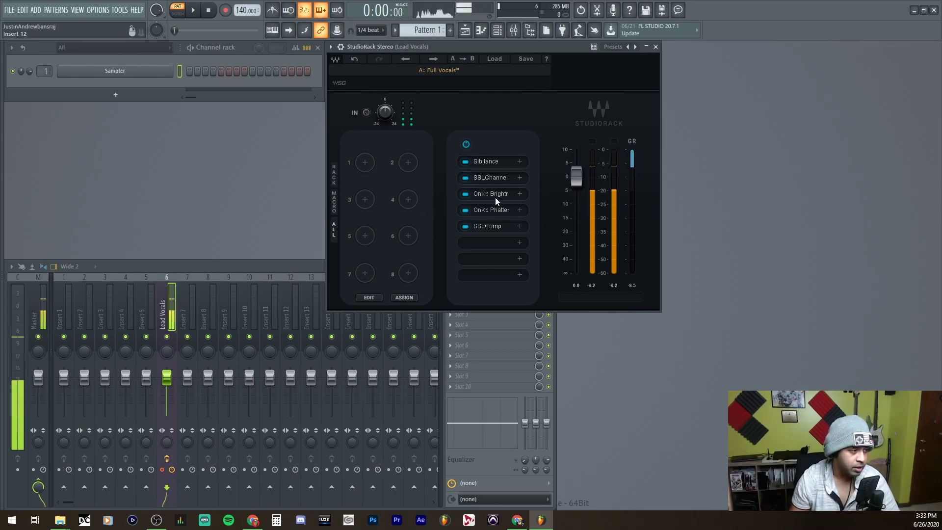
# Open the SSLComp plugin in the rack and adjust its threshold
pyautogui.click(488, 226)
pyautogui.moveTo(281, 257); pyautogui.dragTo(280, 243)
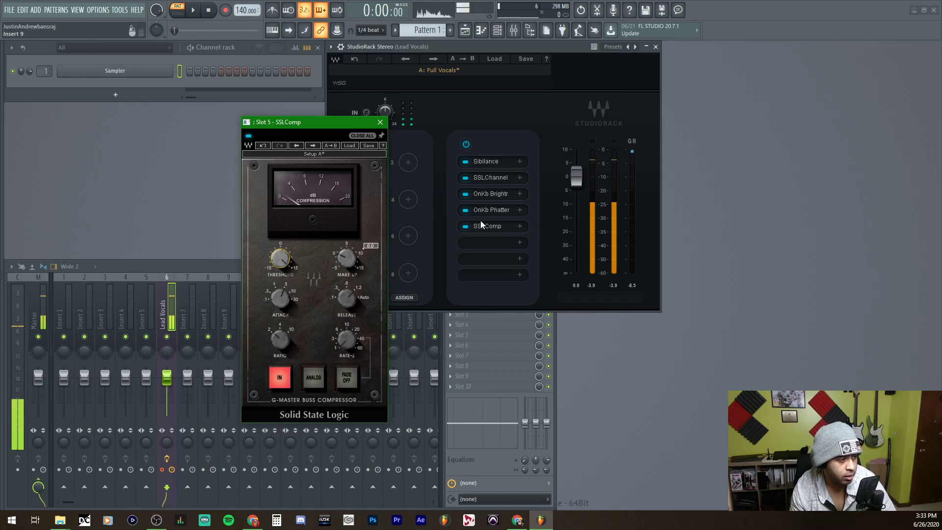
# Look at the OneKnob Phatter and Sibilance plugins in the rack
pyautogui.click(496, 210)
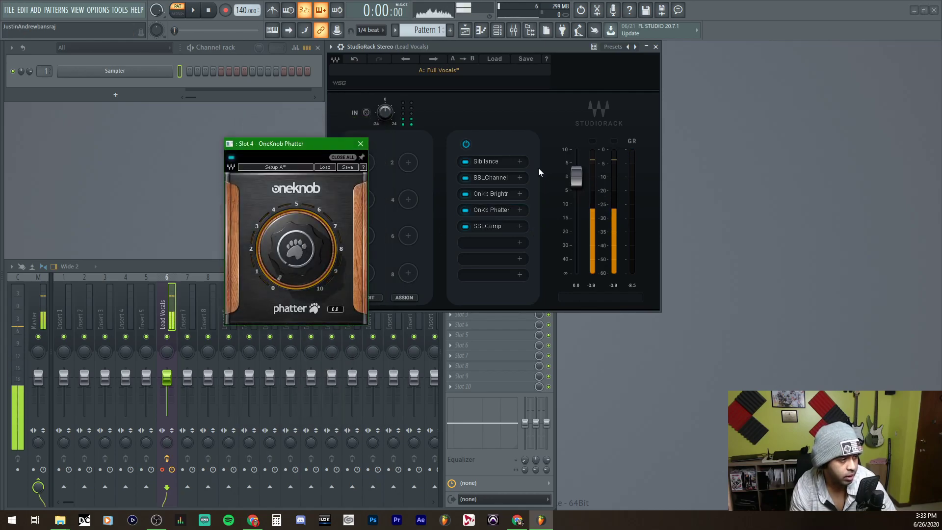
pyautogui.click(486, 161)
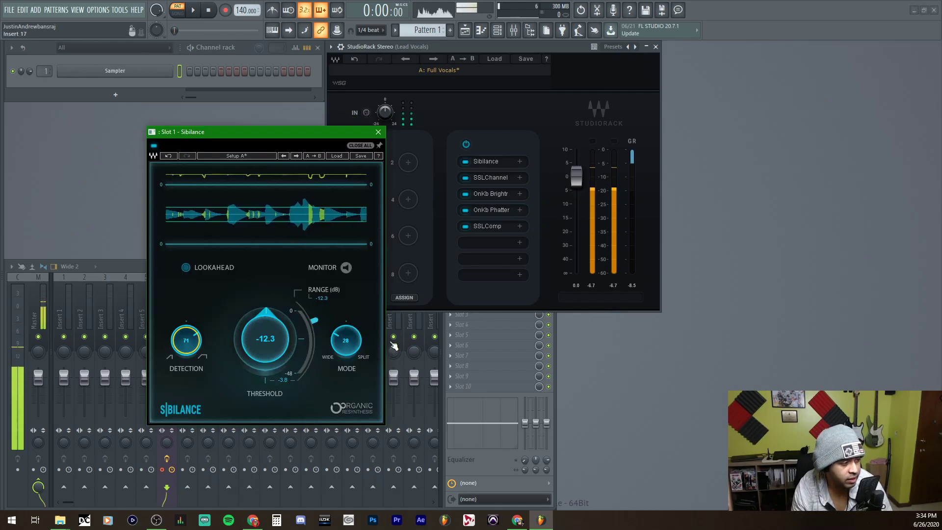
pyautogui.click(491, 162)
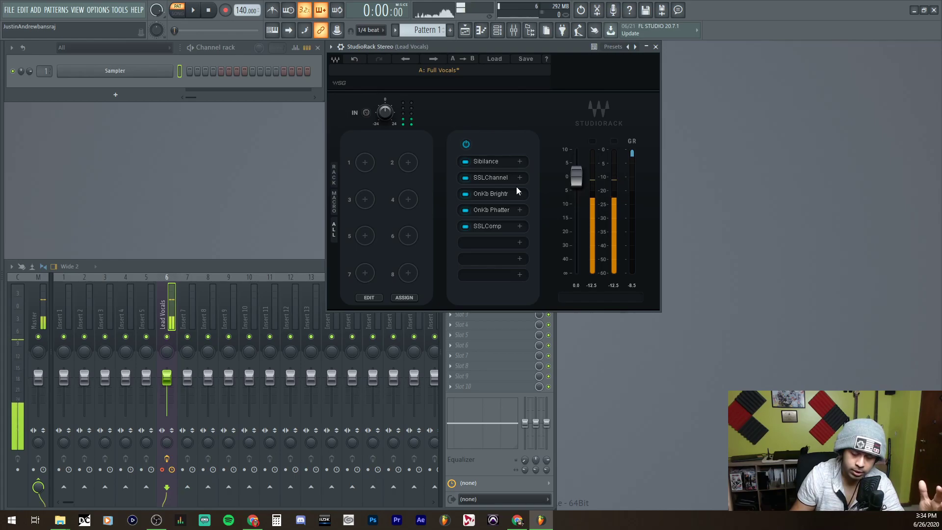
# Try boosting the HF gain in the SSLChannel plugin, reset it to 0 dB and close the plugin window
pyautogui.click(484, 177)
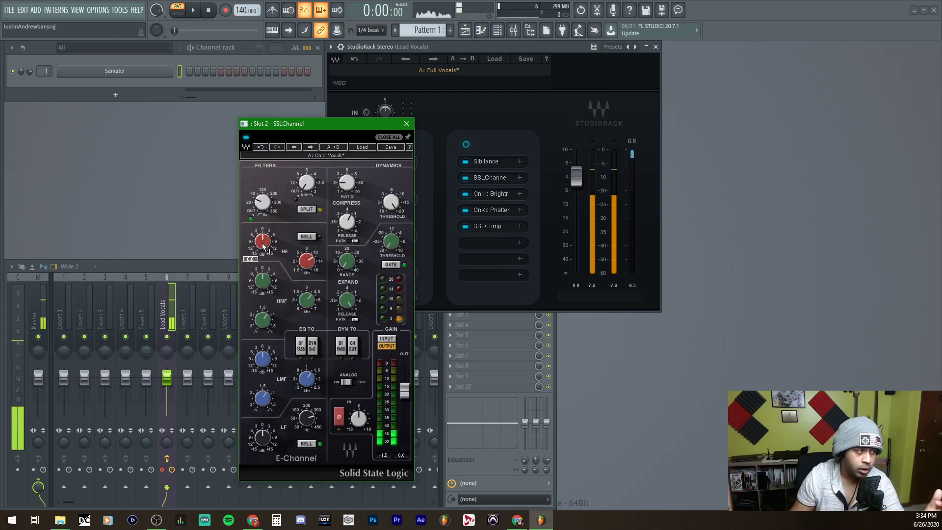
pyautogui.moveTo(265, 242); pyautogui.dragTo(265, 237)
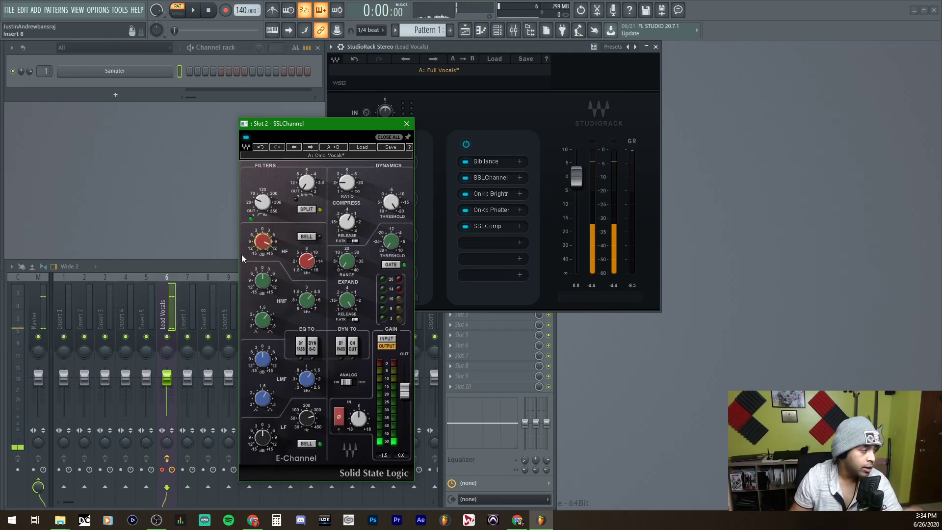
pyautogui.rightClick(263, 240)
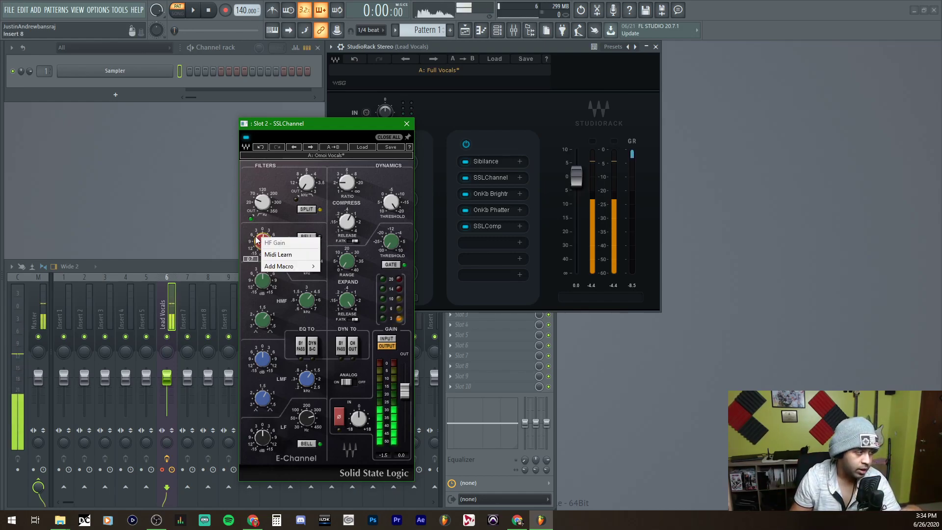
pyautogui.doubleClick(256, 237)
pyautogui.write('0')
pyautogui.press('Return')
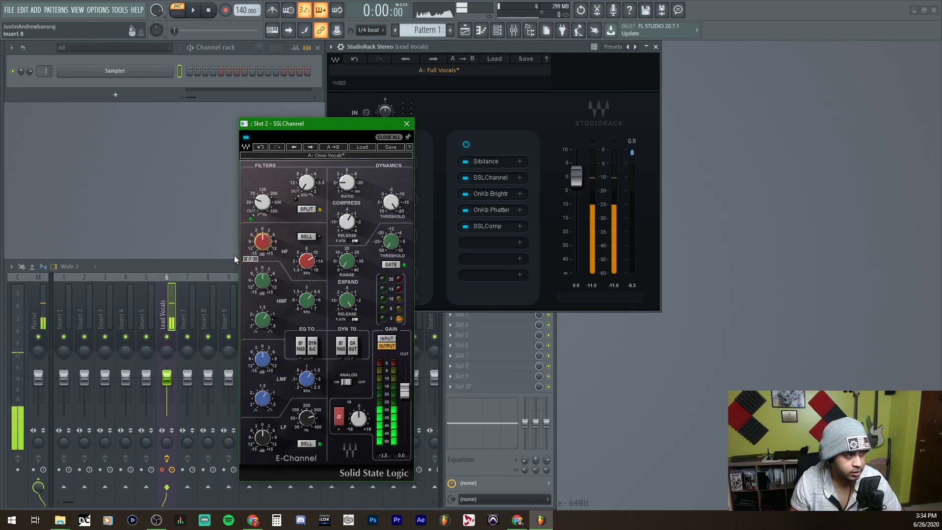
pyautogui.click(406, 123)
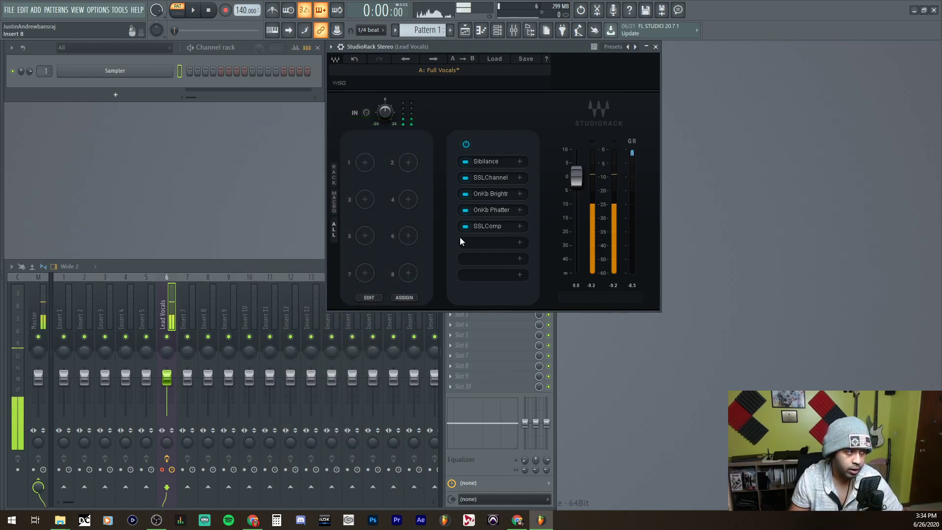
# Assign macro 1 to the HF Gain parameter of SSLChannel
pyautogui.click(366, 162)
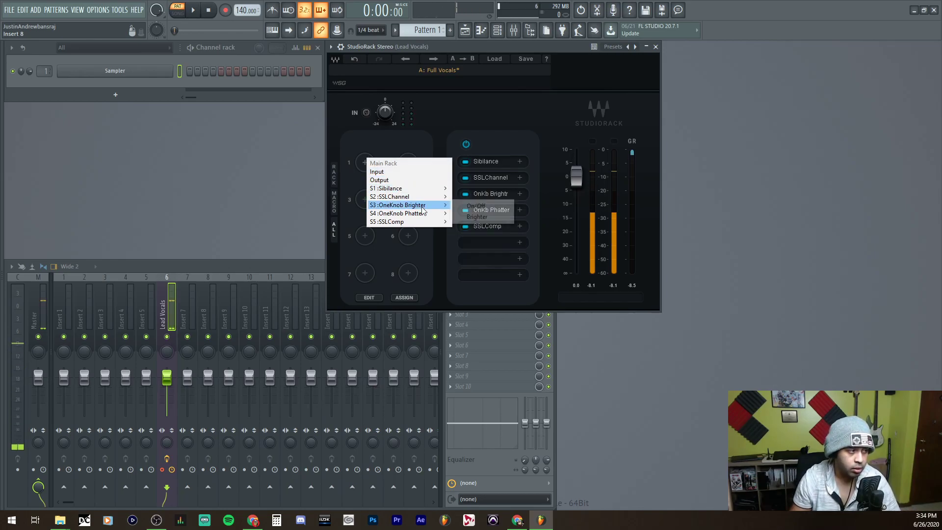
pyautogui.moveTo(430, 198)
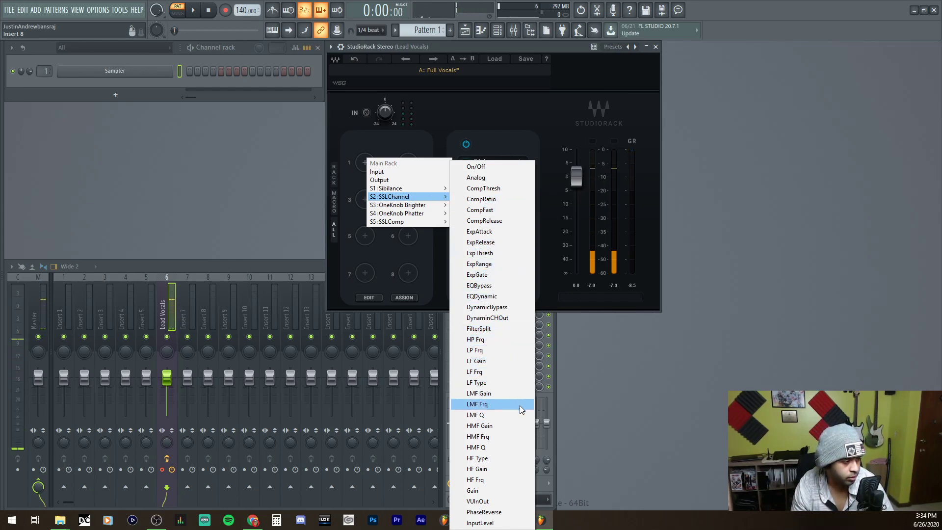
pyautogui.click(496, 469)
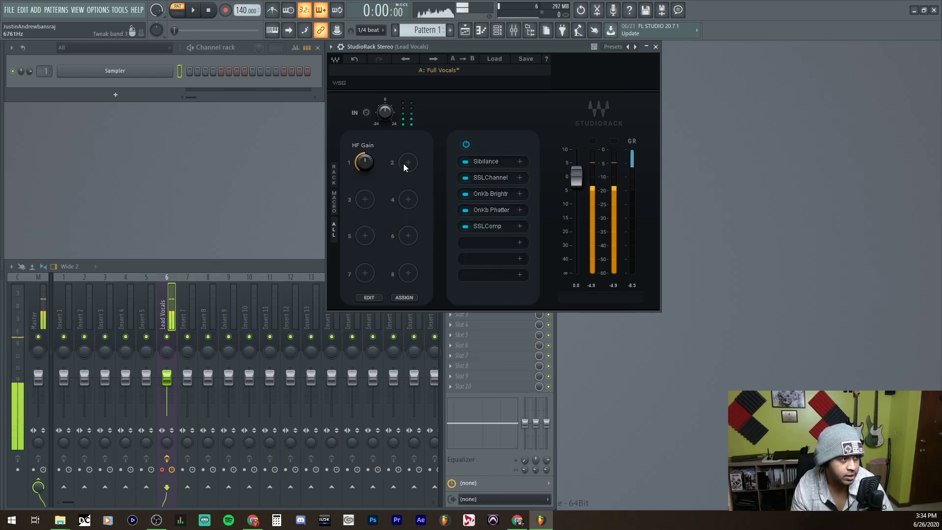
# Open SSLChannel beside the rack and turn macro 1 to test how it drives the HF gain
pyautogui.click(498, 176)
pyautogui.moveTo(339, 126); pyautogui.dragTo(675, 136)
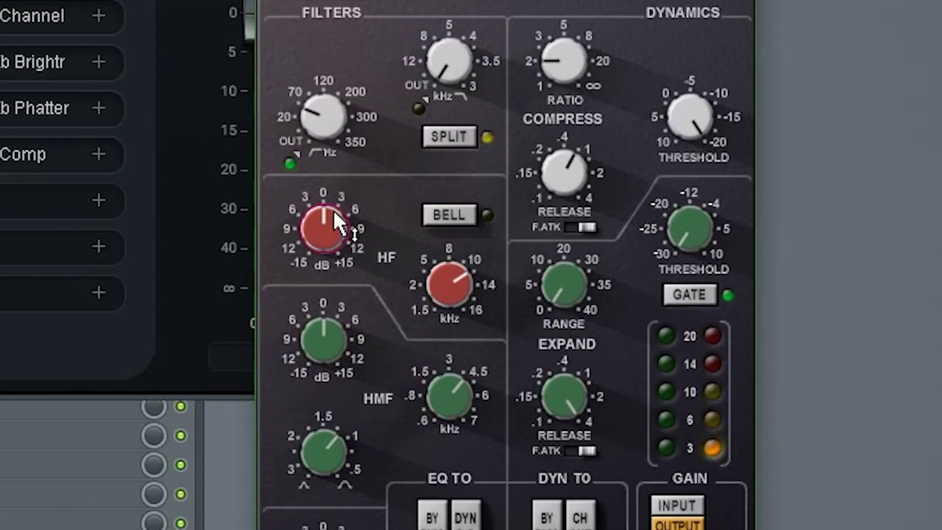
pyautogui.moveTo(323, 228)
pyautogui.mouseDown()
pyautogui.moveTo(323, 265)
pyautogui.moveTo(323, 240)
pyautogui.mouseUp()
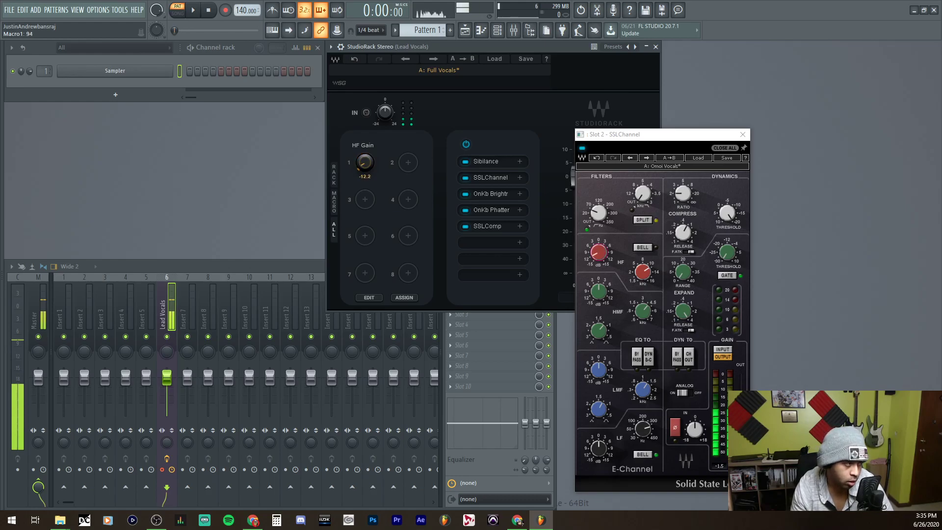
pyautogui.click(364, 173)
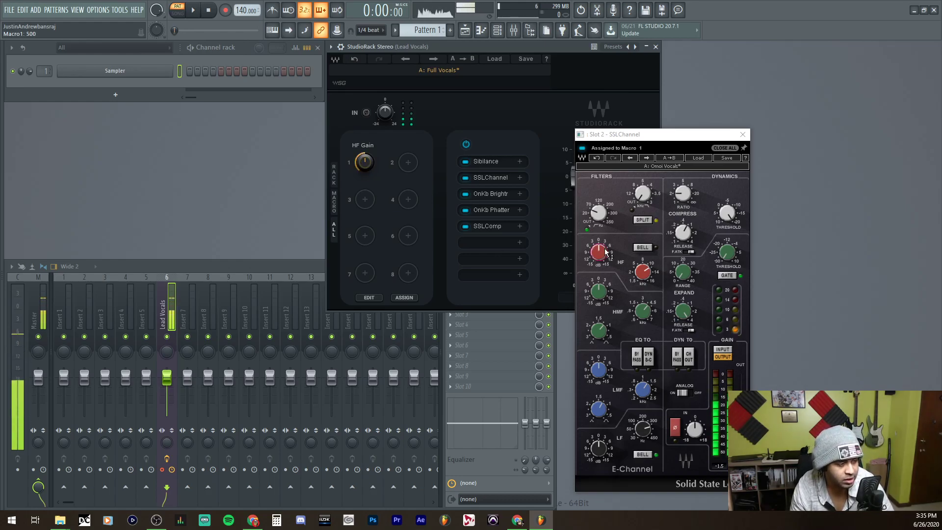
pyautogui.write('0')
pyautogui.press('Return')
pyautogui.moveTo(599, 247); pyautogui.dragTo(603, 249)
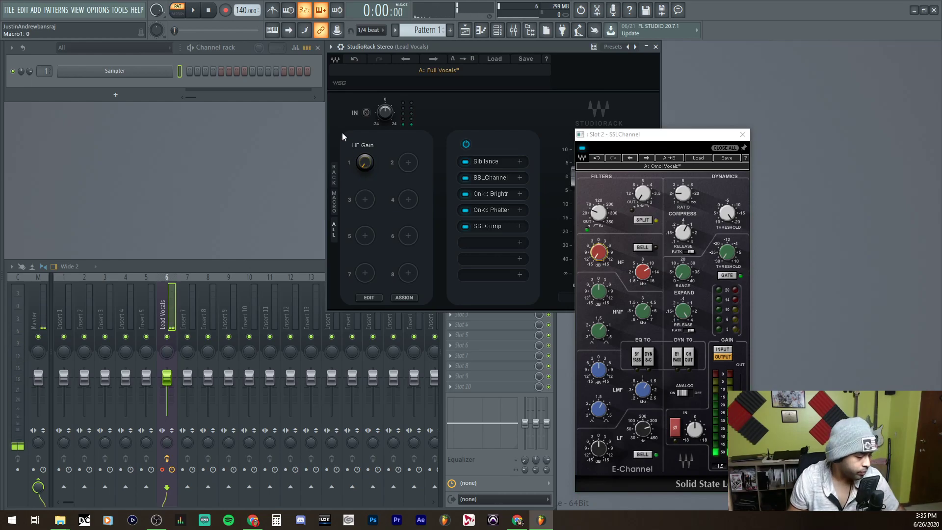
# Open the macro editing window and place it below the macro 1 knob
pyautogui.click(372, 298)
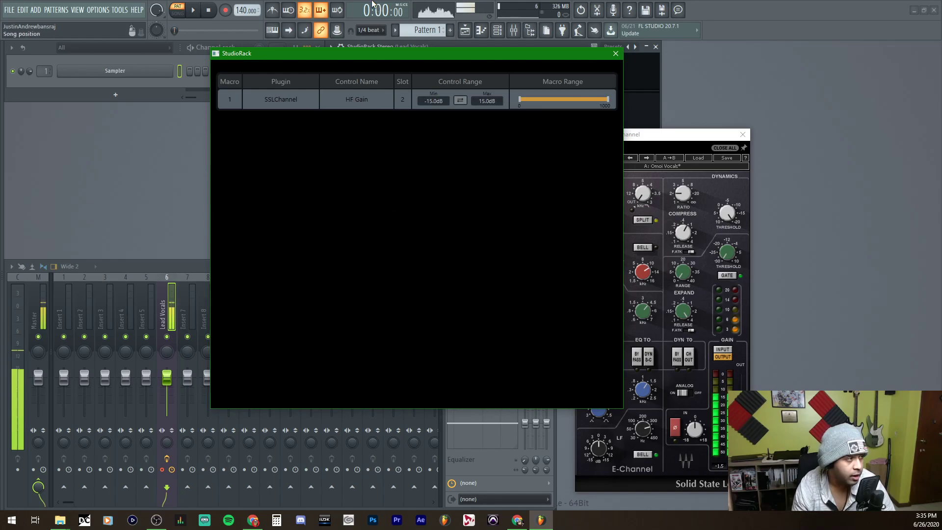
pyautogui.moveTo(387, 51); pyautogui.dragTo(298, 182)
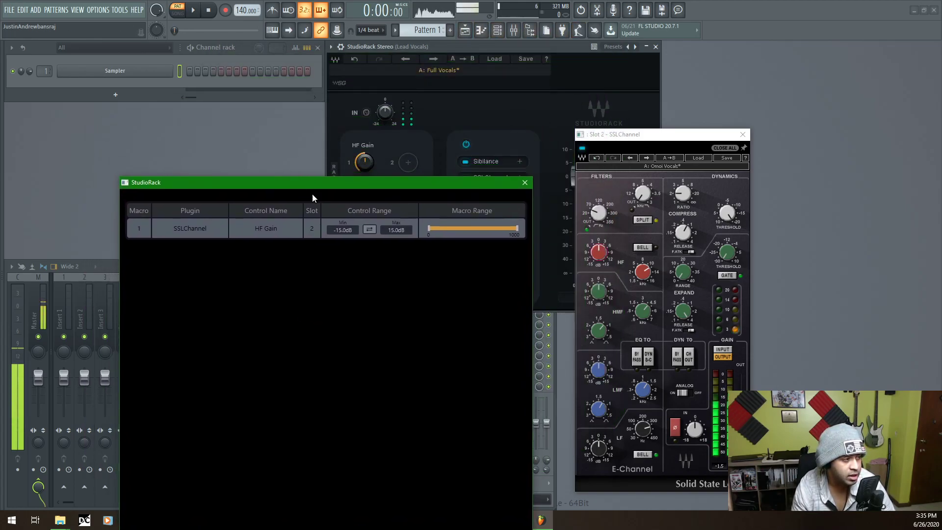
# Swap the minimum and maximum of the HF Gain control range and turn macro 1 to test the inverted response
pyautogui.click(369, 229)
pyautogui.click(360, 160)
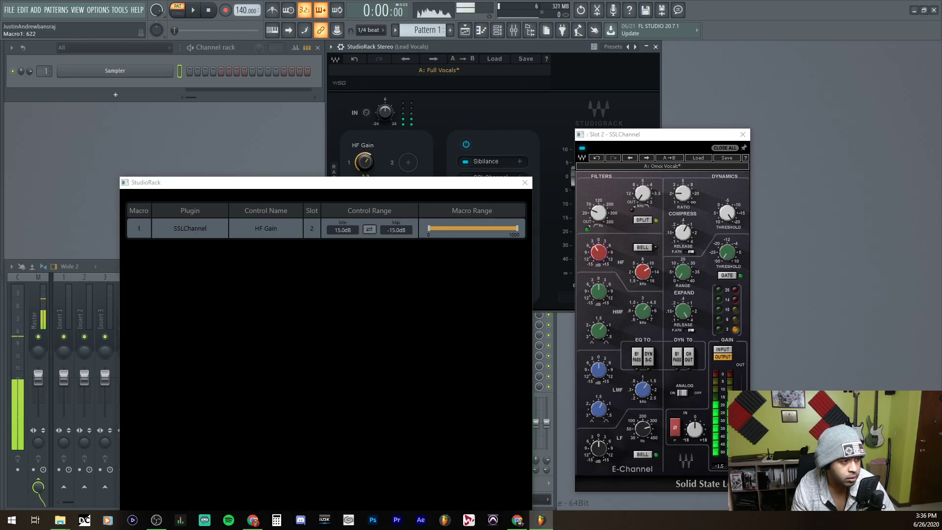
pyautogui.moveTo(364, 162); pyautogui.dragTo(372, 189)
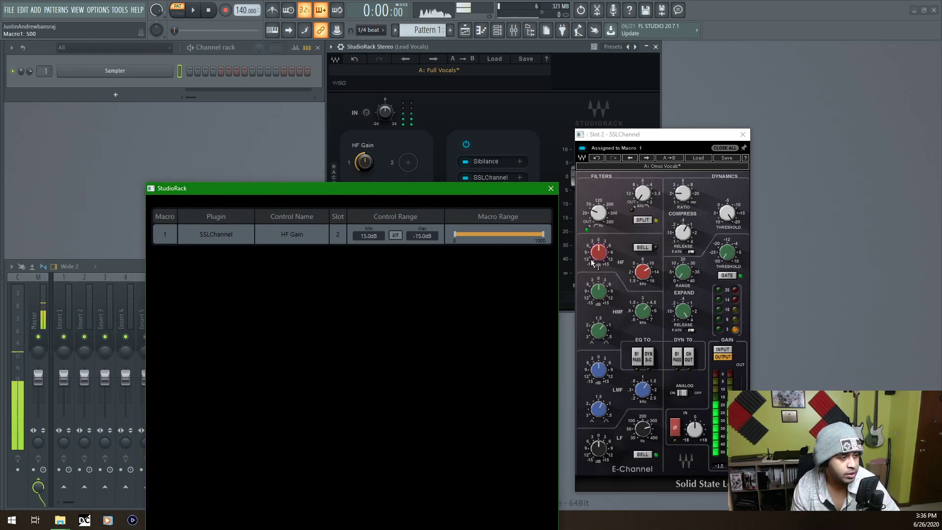
# Set the minimum of the HF Gain control range to -1.5 dB
pyautogui.click(369, 236)
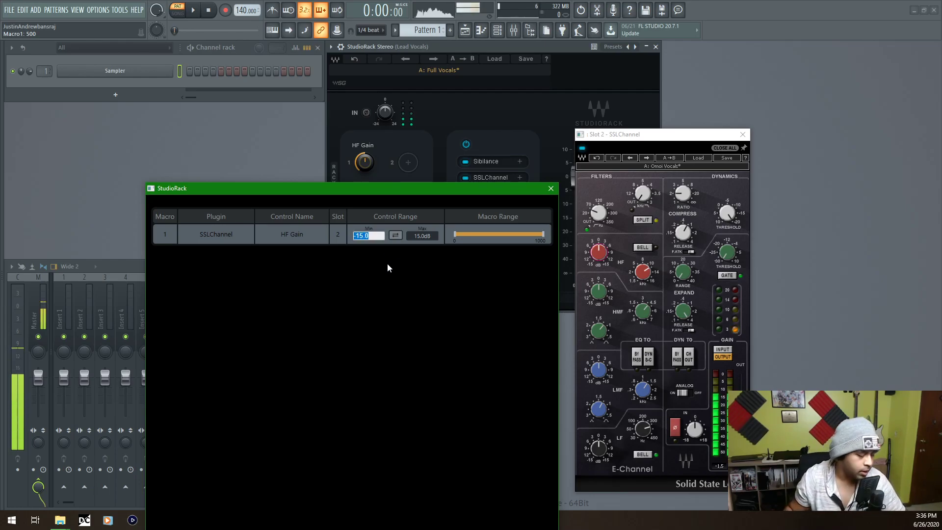
pyautogui.write('-1.5')
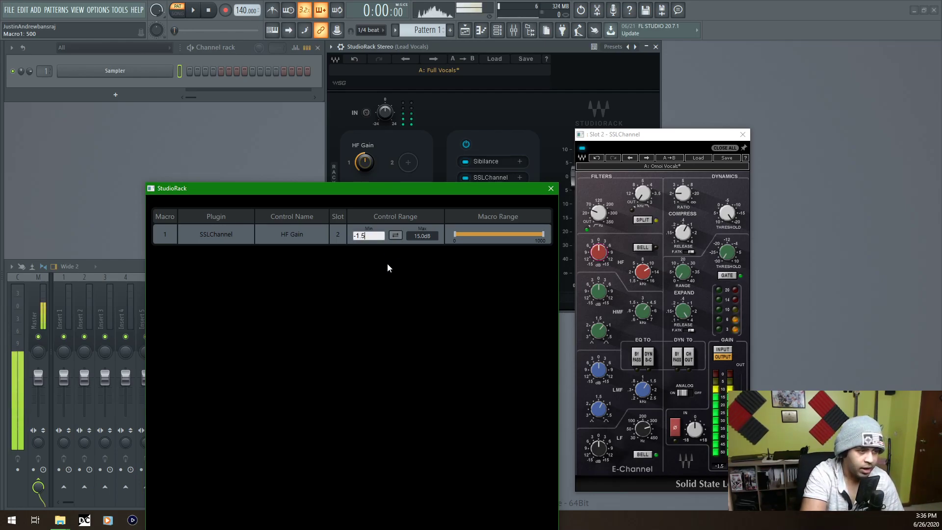
pyautogui.press('Return')
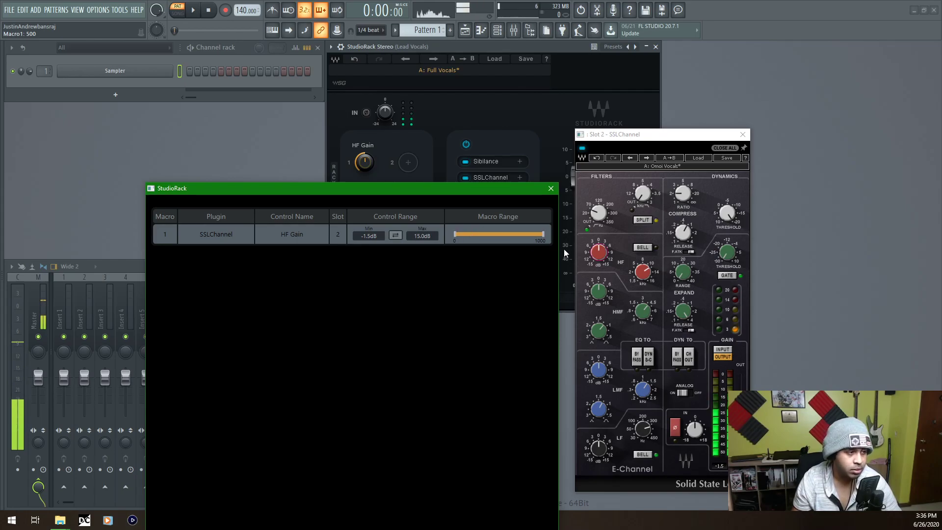
# Raise the HF gain directly in SSLChannel to about 8 dB
pyautogui.click(598, 253)
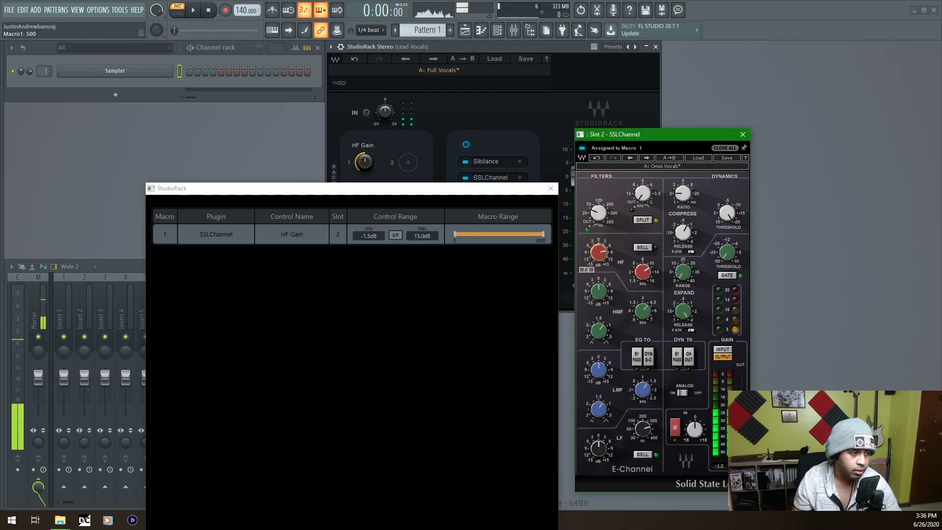
pyautogui.moveTo(598, 253); pyautogui.dragTo(597, 249)
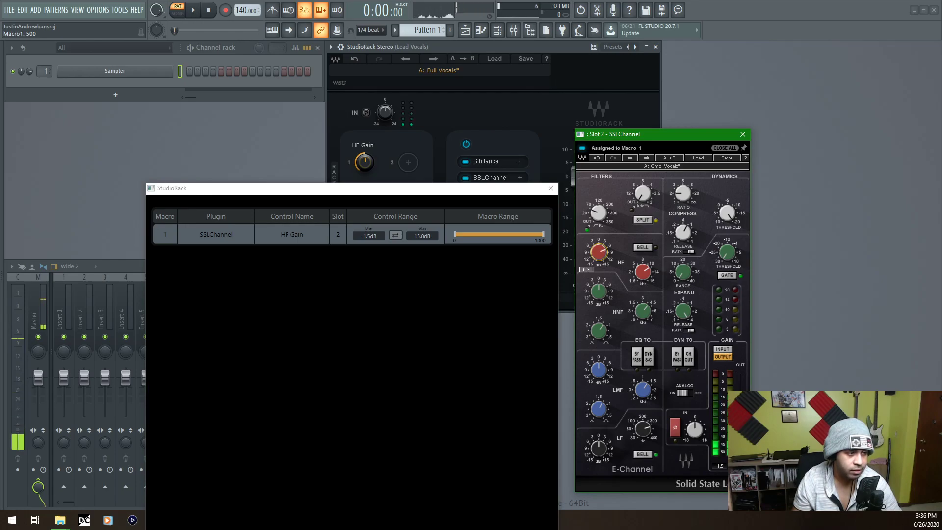
pyautogui.moveTo(597, 249); pyautogui.dragTo(597, 243)
pyautogui.doubleClick(586, 270)
pyautogui.write('8')
pyautogui.press('Return')
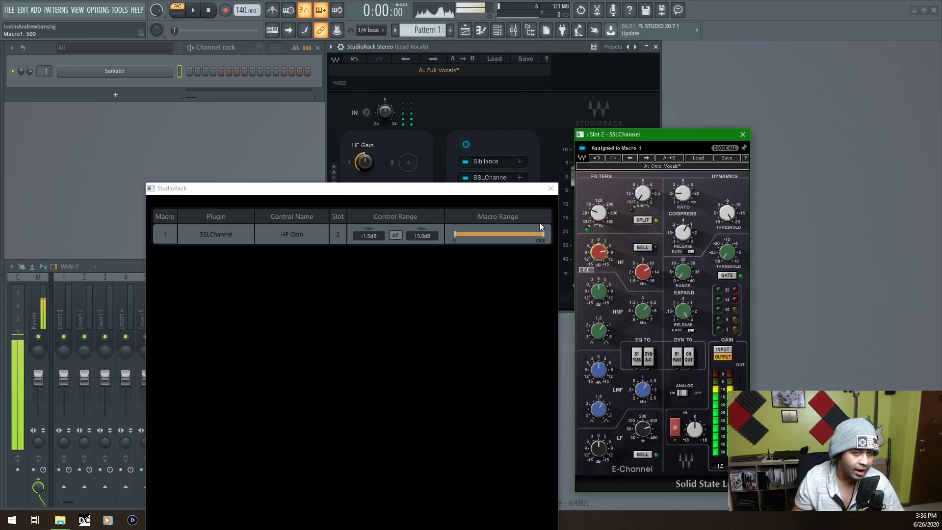
# Set the maximum of the HF Gain control range to 8 dB
pyautogui.doubleClick(419, 234)
pyautogui.write('5.0')
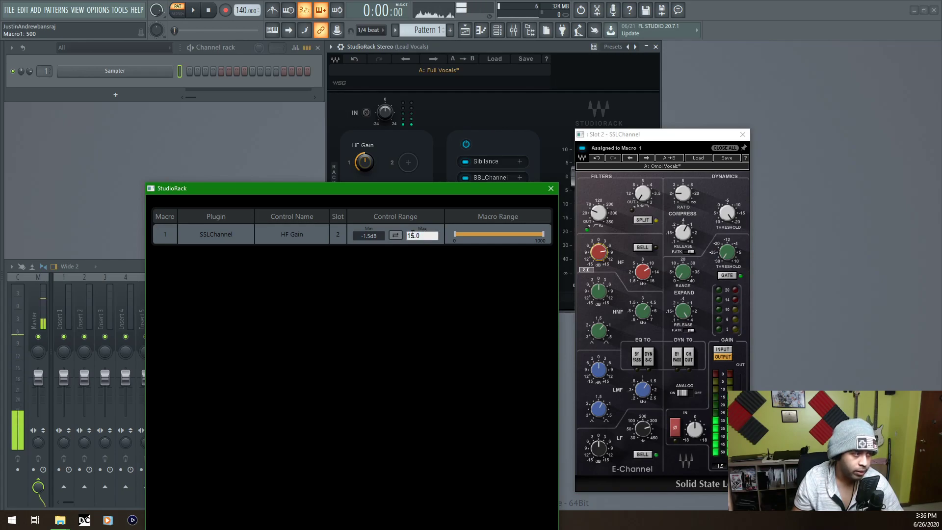
pyautogui.press('Return')
pyautogui.doubleClick(420, 236)
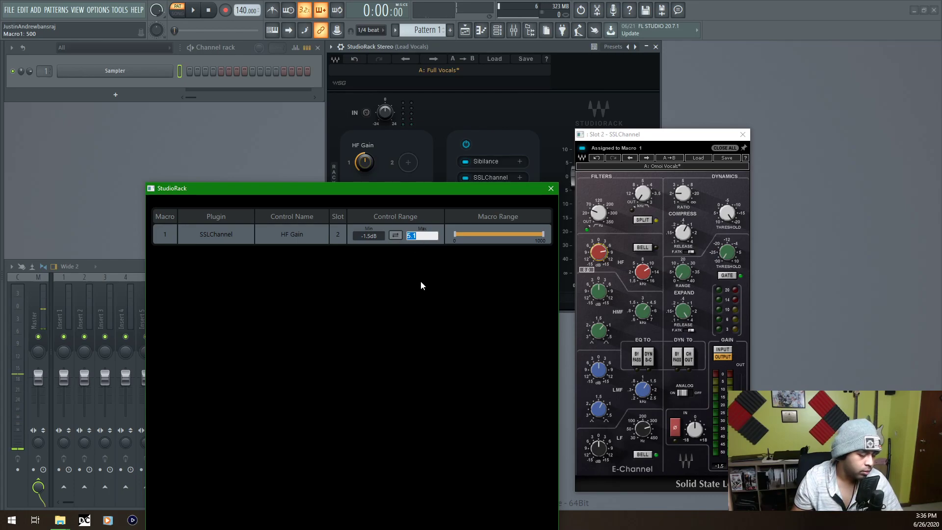
pyautogui.write('8')
pyautogui.press('Return')
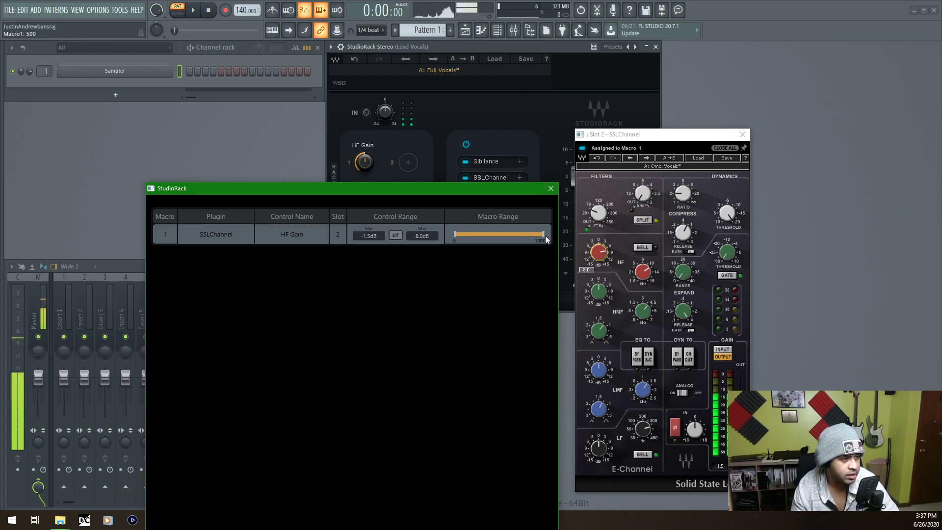
# Lower the upper limit of the HF Gain macro range to about 363 and turn macro 1 to test it
pyautogui.moveTo(544, 234); pyautogui.dragTo(486, 245)
pyautogui.moveTo(364, 162); pyautogui.dragTo(364, 199)
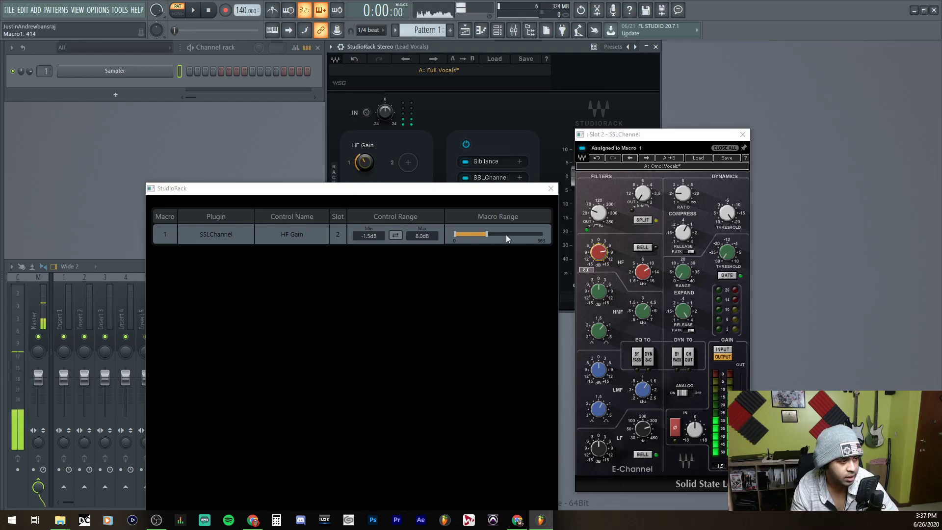
pyautogui.moveTo(372, 163); pyautogui.dragTo(372, 133)
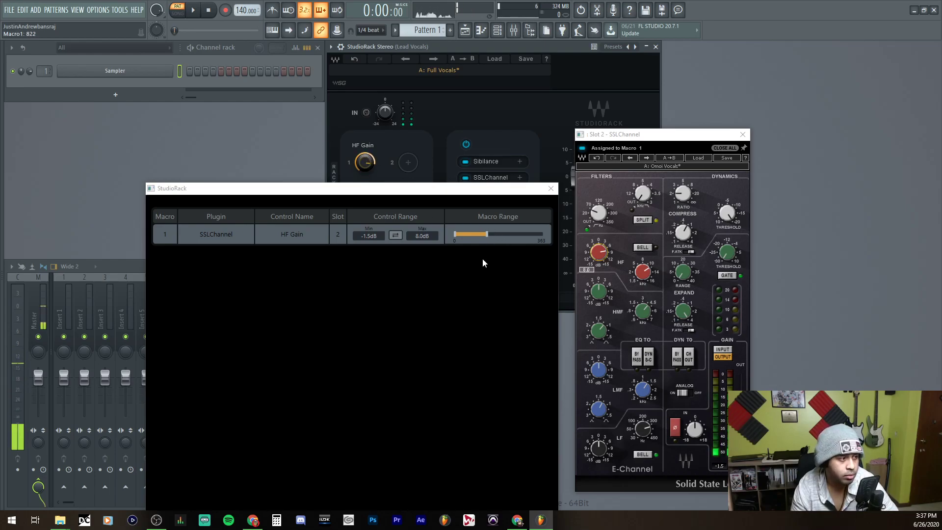
pyautogui.click(485, 232)
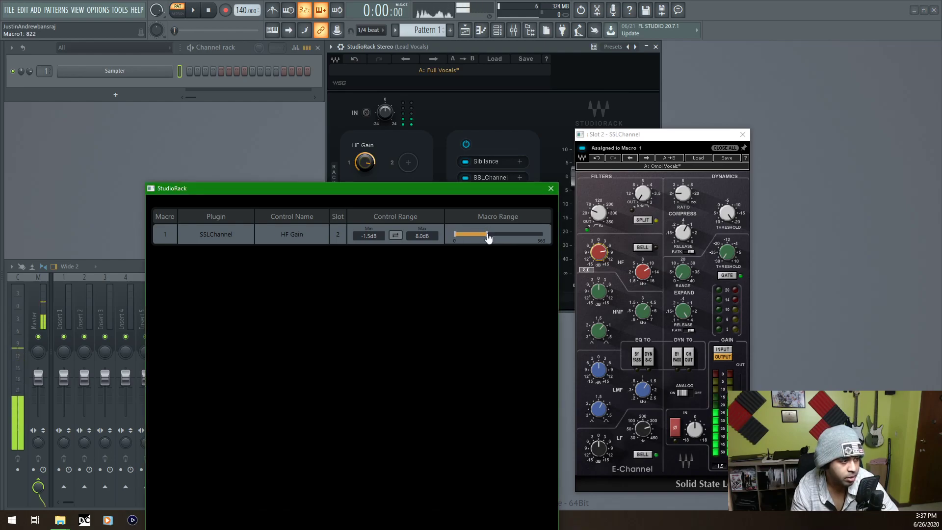
# Restore the upper limit of the HF Gain macro range to 1000 and turn macro 1 to test it
pyautogui.moveTo(488, 237); pyautogui.dragTo(614, 244)
pyautogui.moveTo(358, 164); pyautogui.dragTo(375, 81)
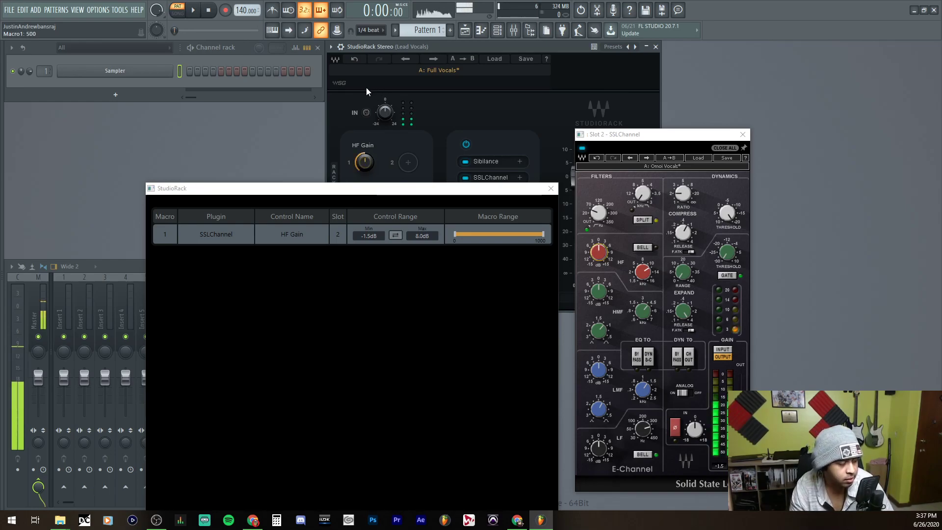
pyautogui.moveTo(365, 162); pyautogui.dragTo(365, 180)
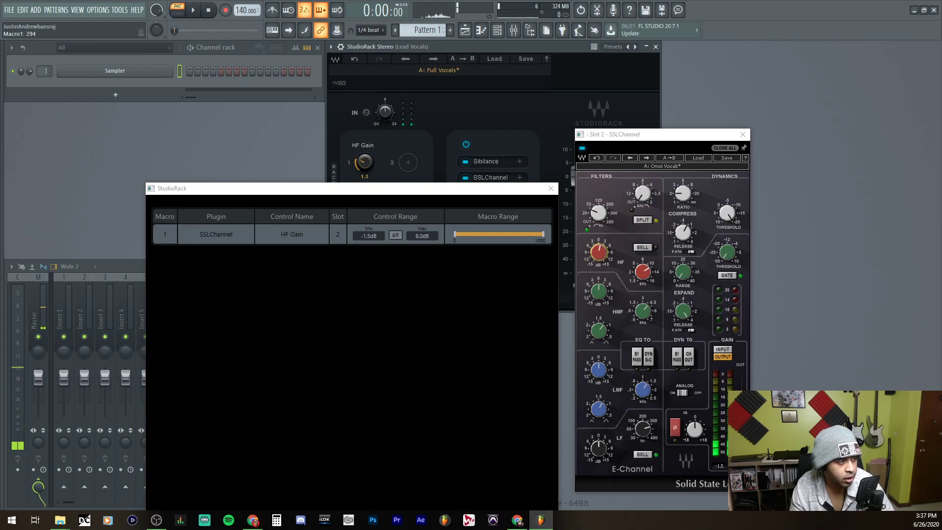
pyautogui.doubleClick(365, 169)
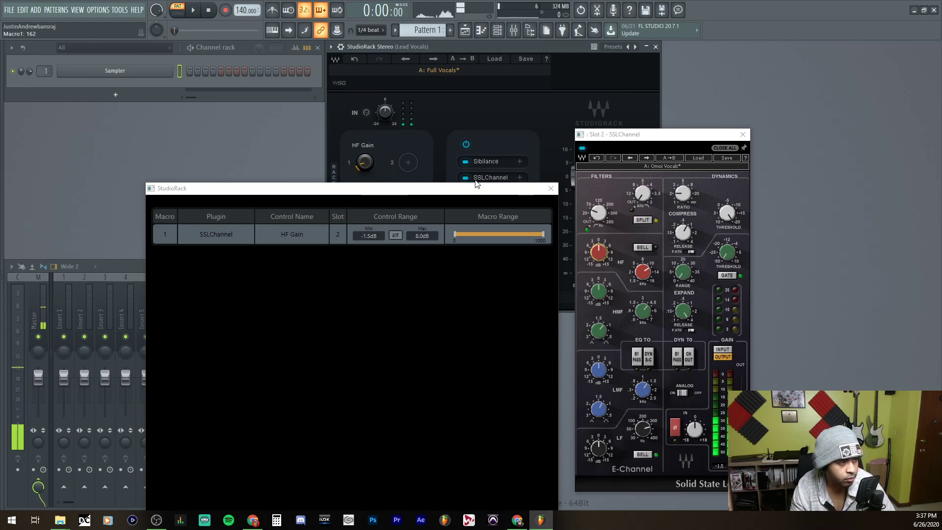
# Turn macro 1 down, close the macro edit window, and turn the macro back up
pyautogui.moveTo(498, 190); pyautogui.dragTo(455, 244)
pyautogui.moveTo(367, 164); pyautogui.dragTo(367, 166)
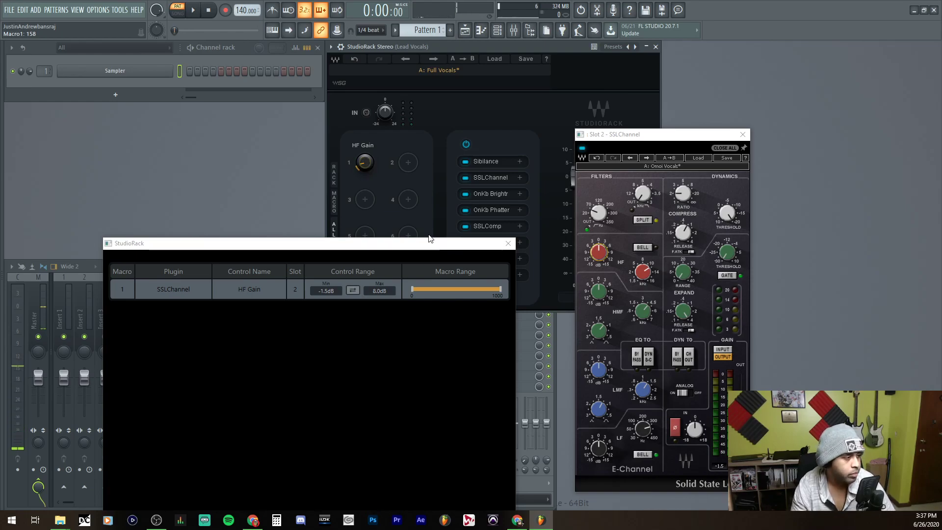
pyautogui.click(509, 243)
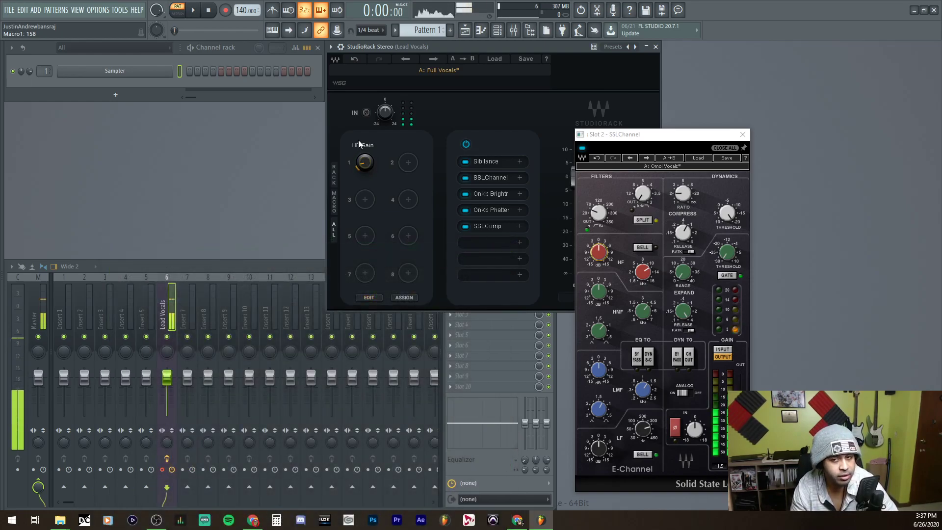
pyautogui.moveTo(364, 162); pyautogui.dragTo(364, 130)
# Move the SSLChannel window clear of StudioRack's output fader
pyautogui.moveTo(599, 291); pyautogui.dragTo(599, 292)
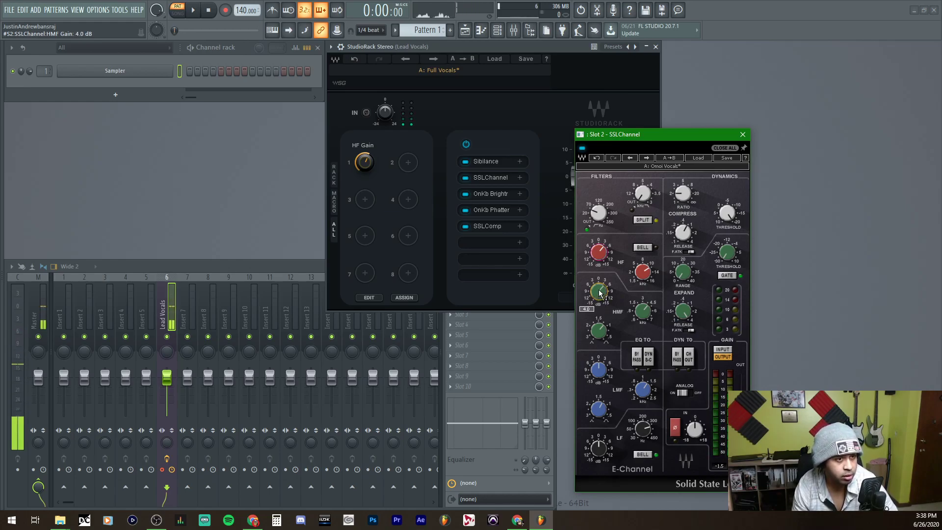
pyautogui.click(483, 302)
pyautogui.moveTo(707, 133); pyautogui.dragTo(738, 80)
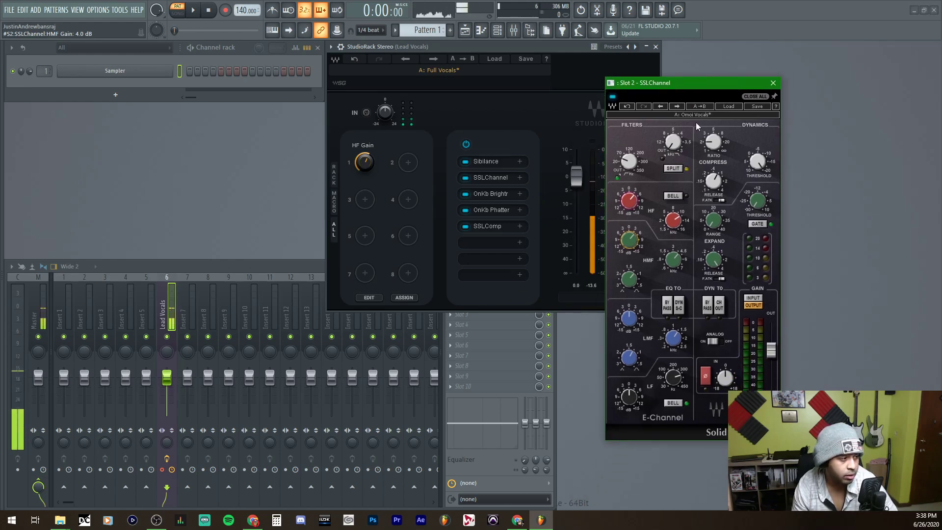
# Try to assign SSLChannel's HMF gain to macro 1 in assignment mode, and leave that mode
pyautogui.click(404, 299)
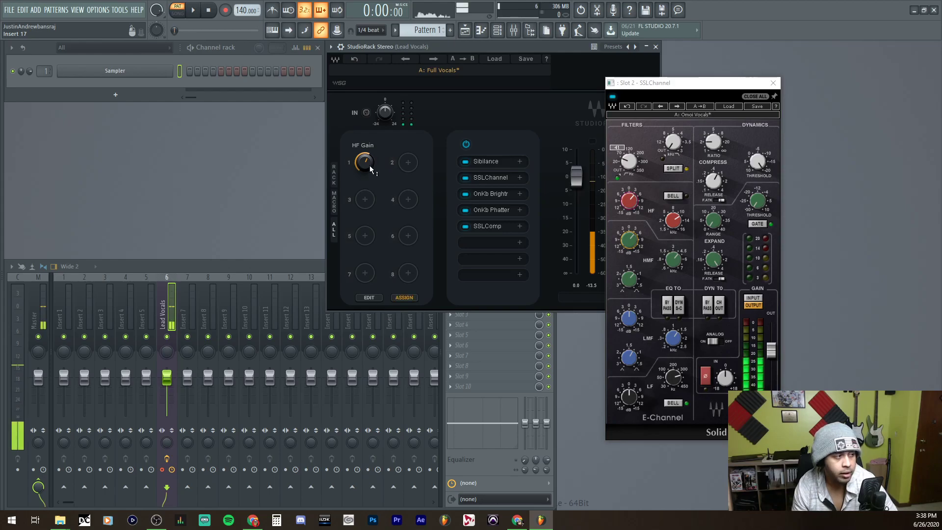
pyautogui.moveTo(367, 161)
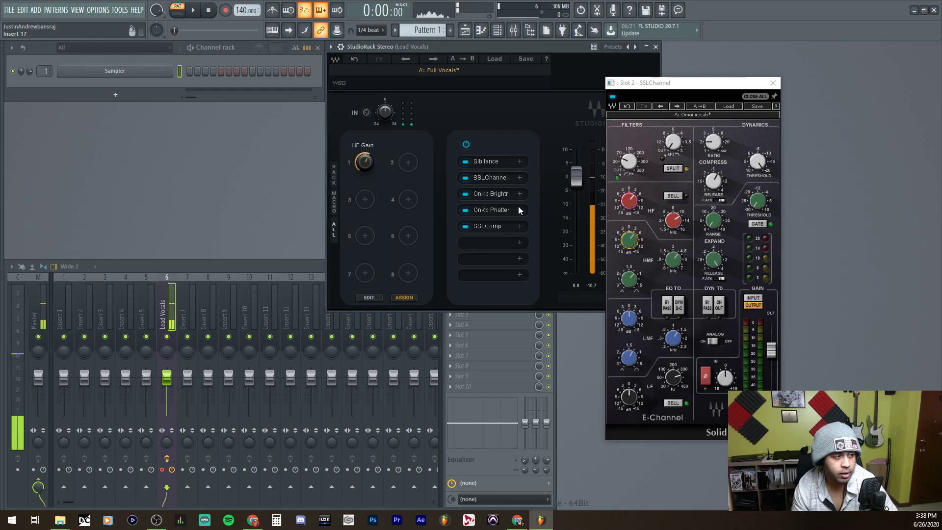
pyautogui.click(491, 176)
pyautogui.click(490, 177)
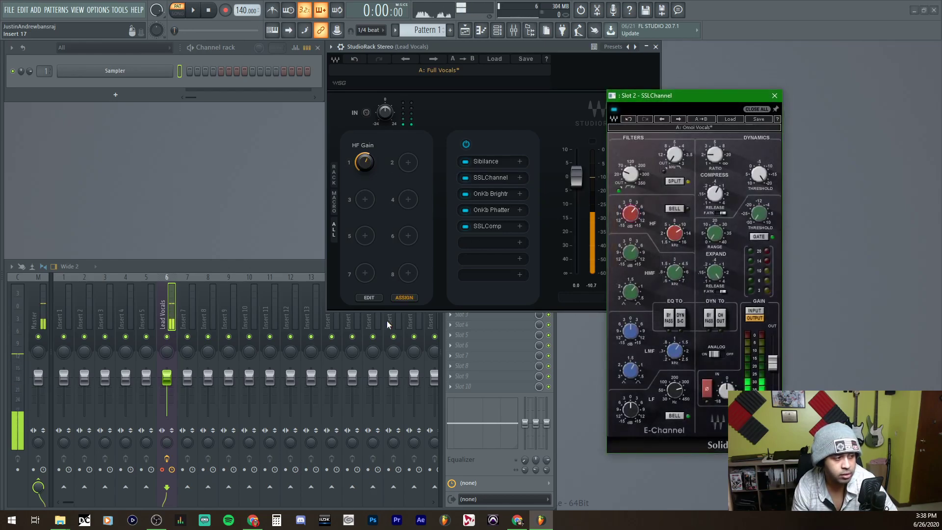
pyautogui.moveTo(635, 253)
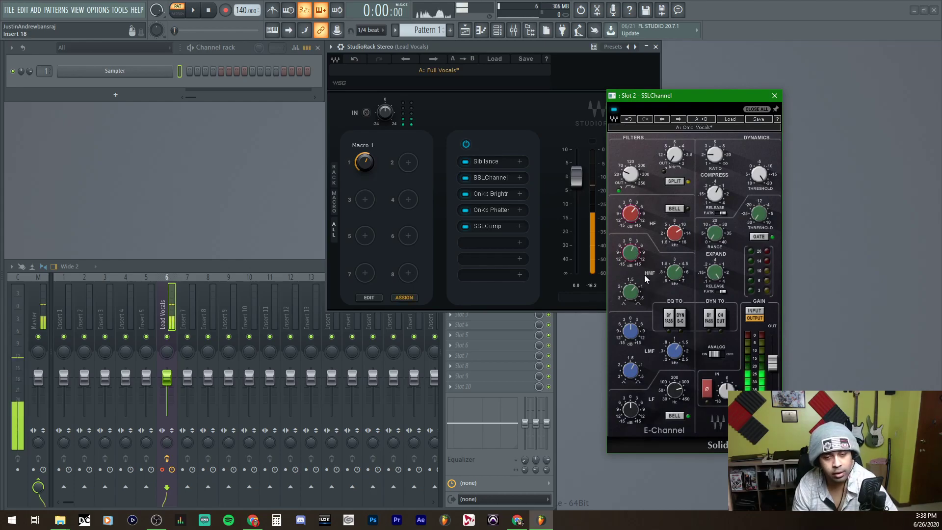
pyautogui.click(632, 254)
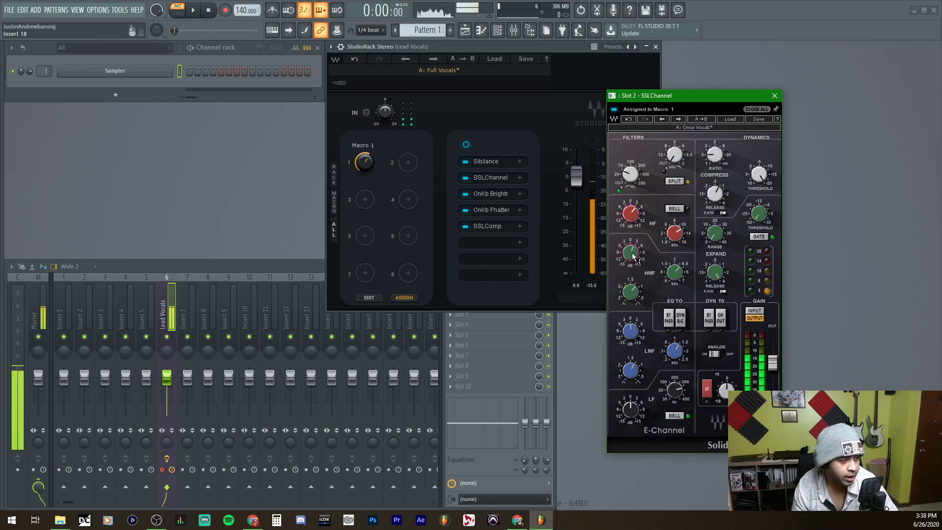
pyautogui.moveTo(633, 256); pyautogui.dragTo(643, 186)
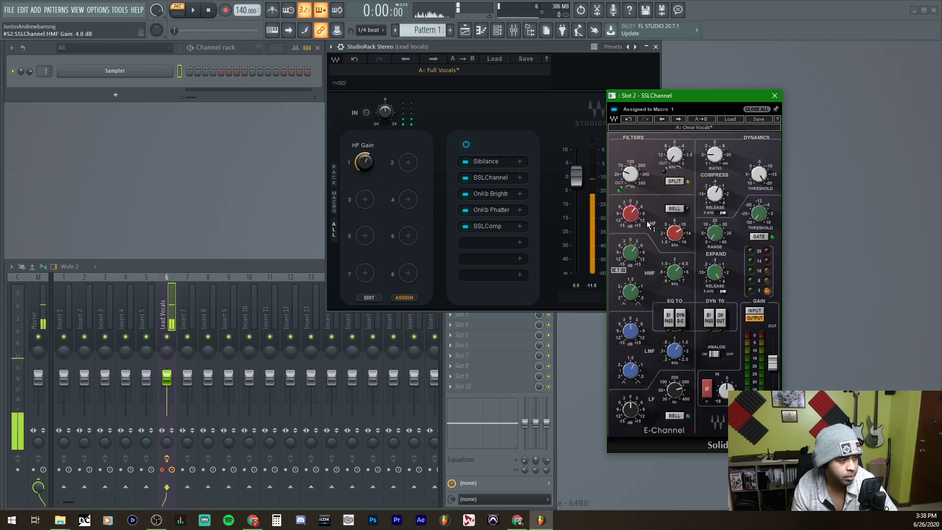
pyautogui.click(405, 297)
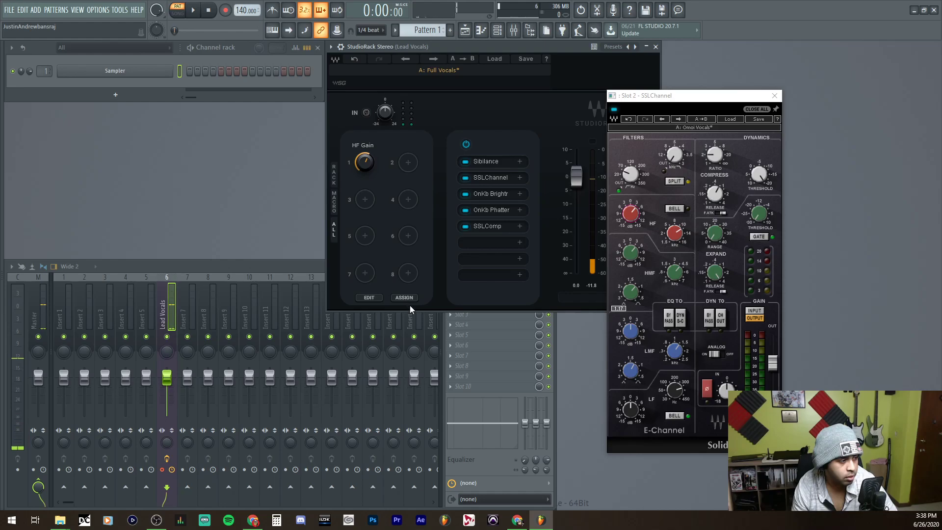
# Review the macro assignments in the edit window and reset SSLChannel's HMF gain to 0 dB
pyautogui.click(630, 252)
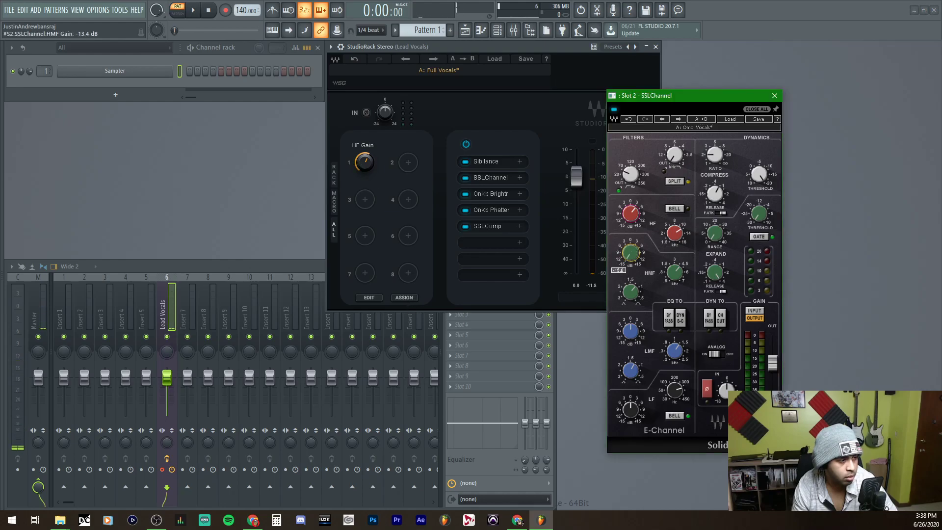
pyautogui.click(373, 298)
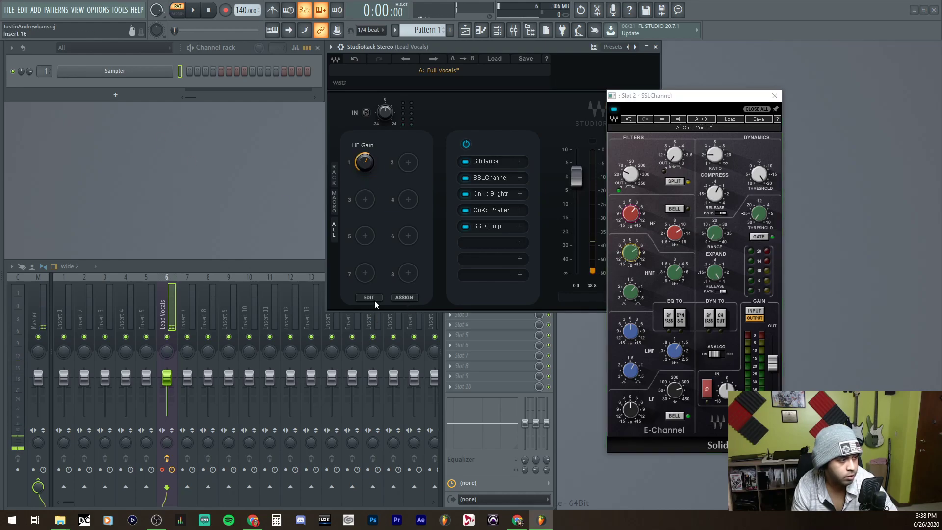
pyautogui.moveTo(329, 244); pyautogui.dragTo(374, 154)
pyautogui.click(501, 159)
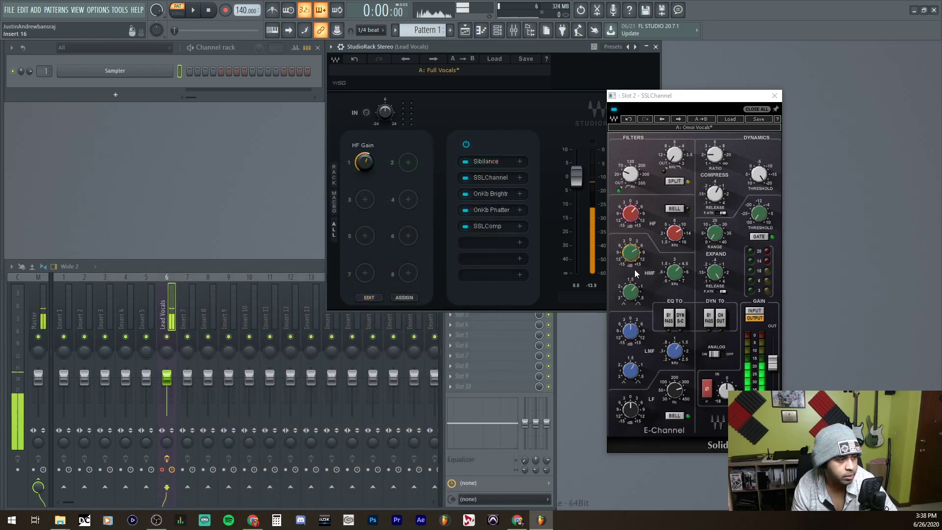
pyautogui.click(630, 248)
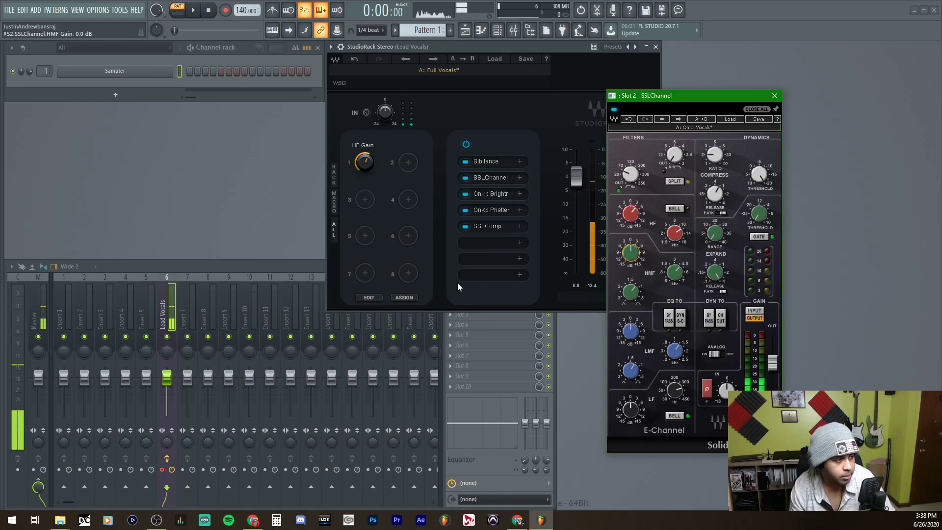
# Try again to link the HMF gain to macro 1 in assignment mode, and keep the gain at 0 dB
pyautogui.click(411, 297)
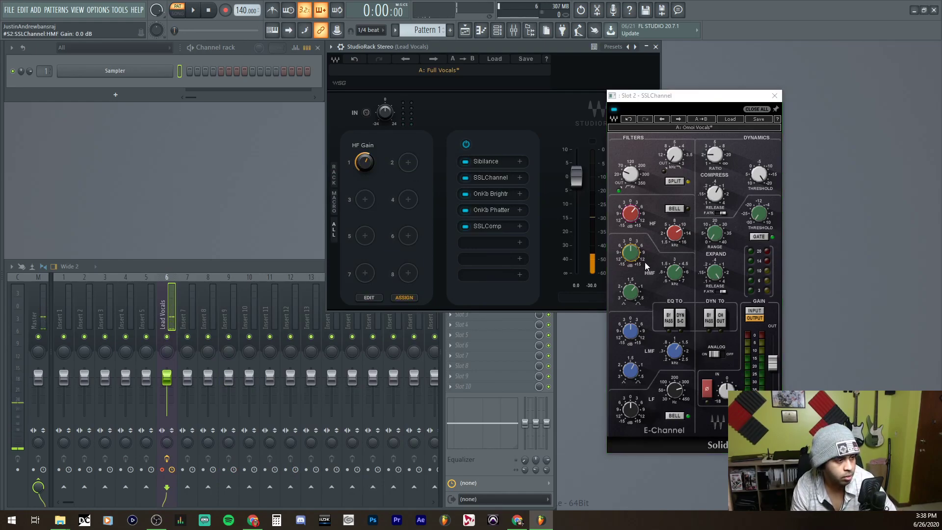
pyautogui.click(633, 253)
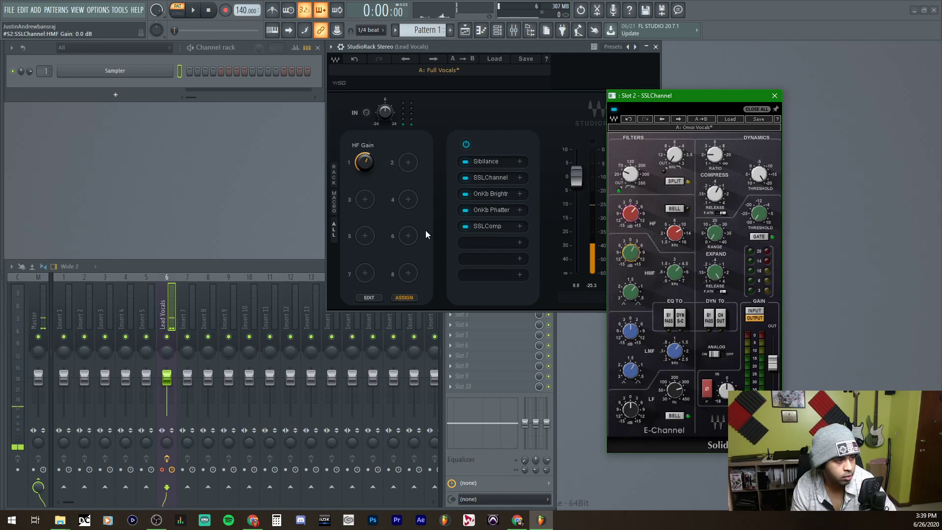
pyautogui.click(362, 163)
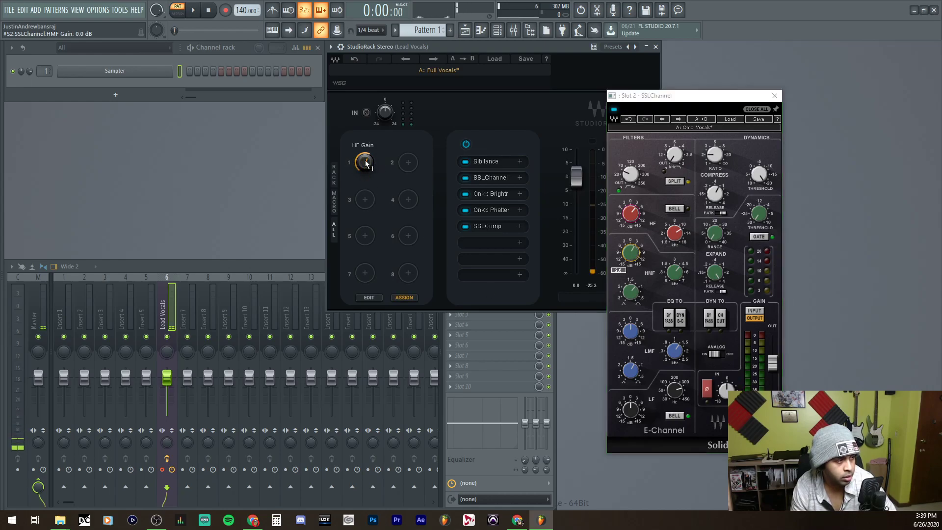
pyautogui.moveTo(631, 253); pyautogui.dragTo(613, 237)
pyautogui.write('0')
pyautogui.press('Return')
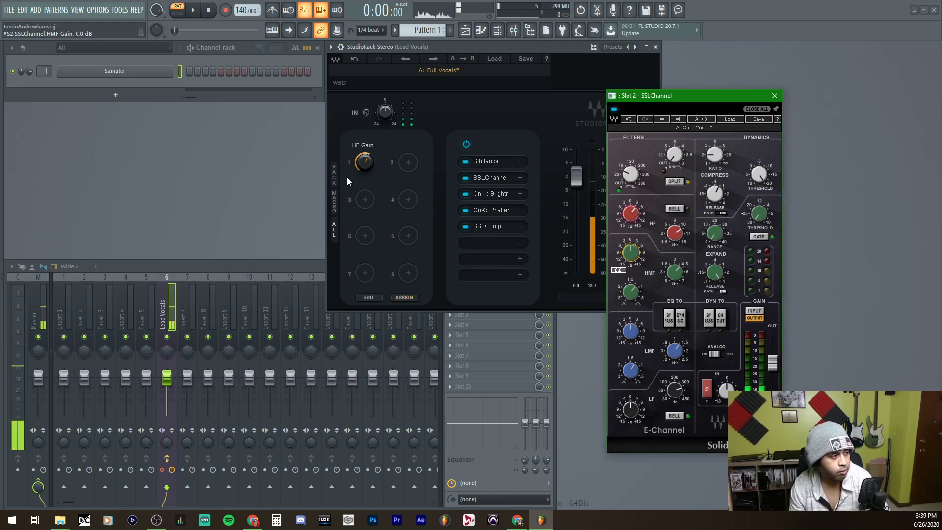
# Assign SSLChannel's HMF Gain to macro 1 from the macro's own parameter list
pyautogui.rightClick(364, 152)
pyautogui.moveTo(430, 209)
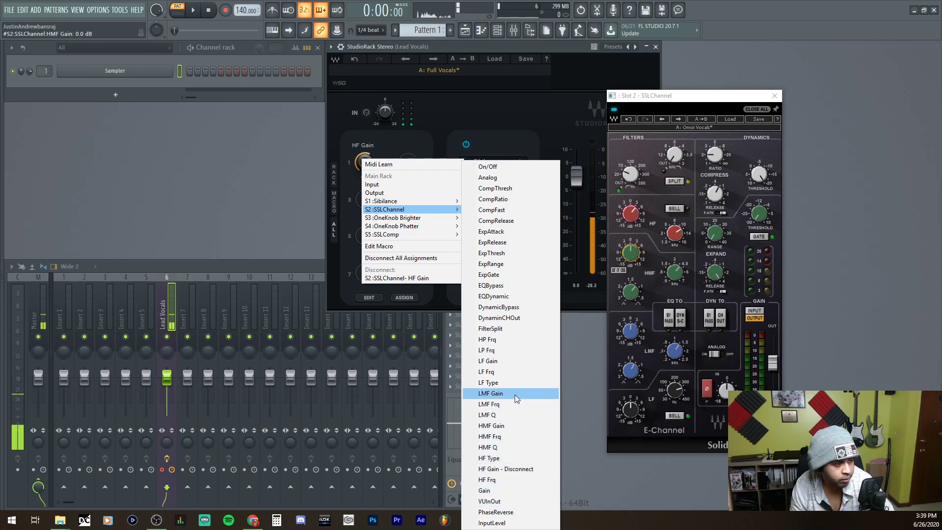
pyautogui.click(521, 426)
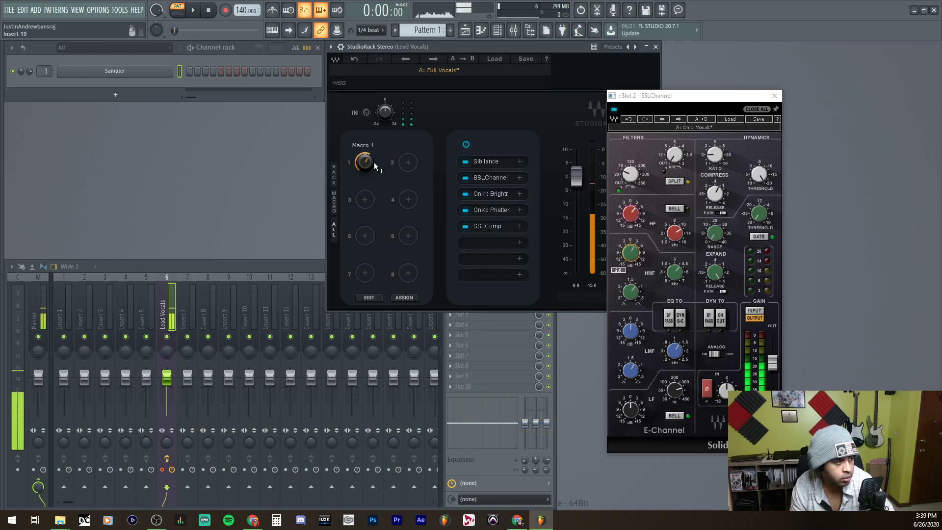
pyautogui.moveTo(367, 167)
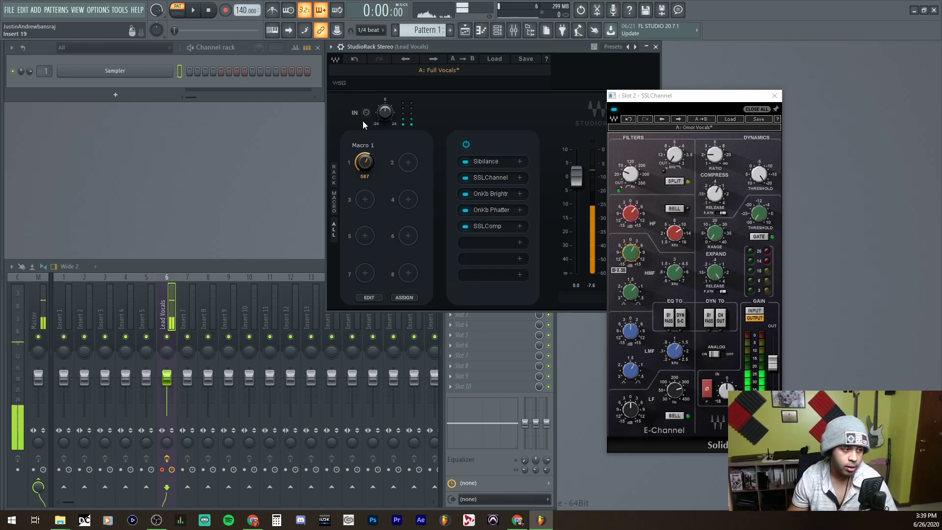
# Turn macro 1 to test both linked gains and adjust the HF and HMF gains directly in SSLChannel
pyautogui.moveTo(364, 162); pyautogui.dragTo(365, 156)
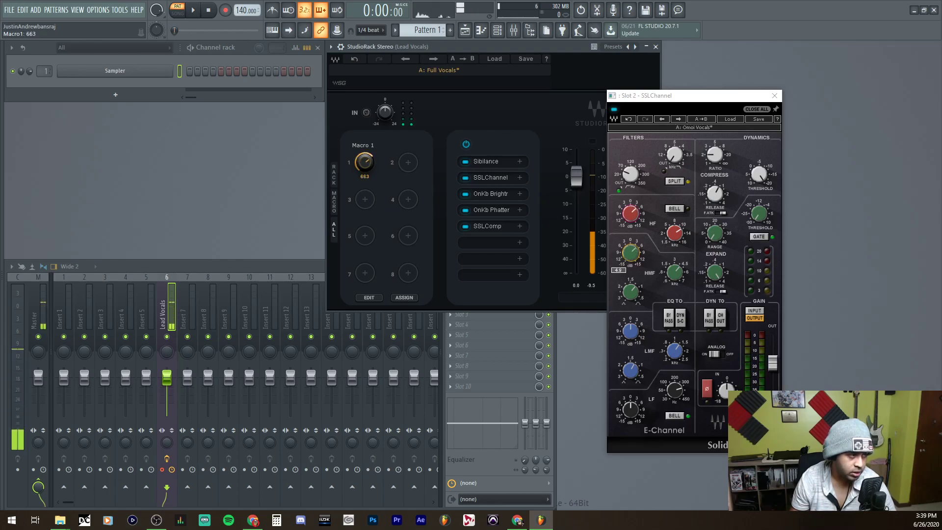
pyautogui.moveTo(631, 213); pyautogui.dragTo(630, 216)
pyautogui.moveTo(631, 253); pyautogui.dragTo(630, 268)
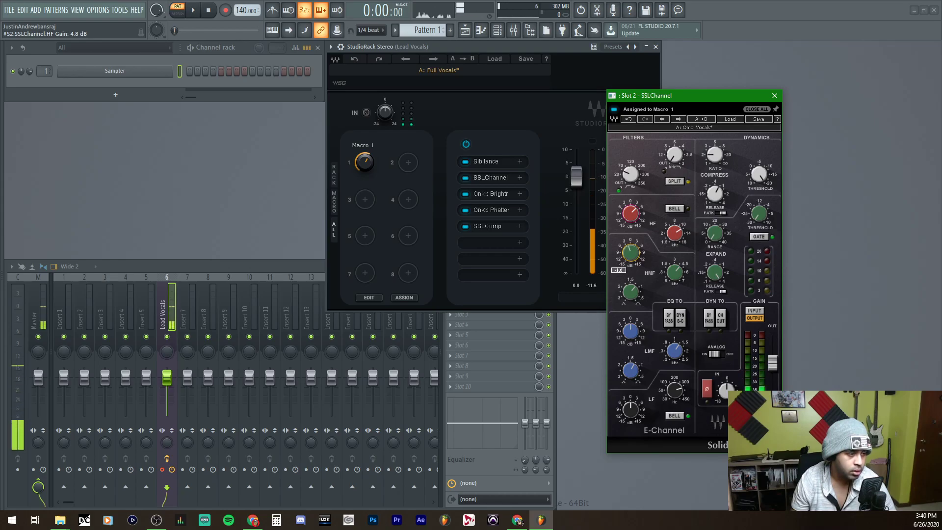
pyautogui.moveTo(630, 252); pyautogui.dragTo(630, 252)
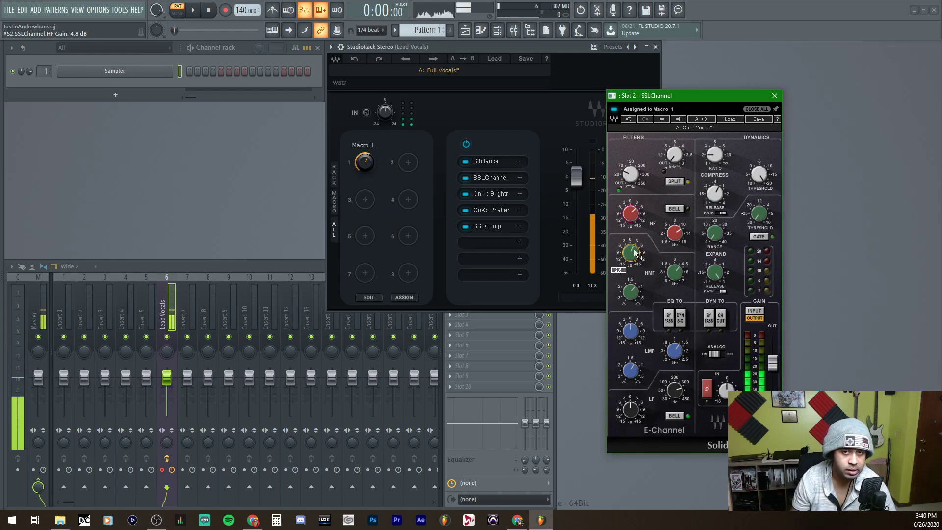
# Set the maximum of the HMF Gain control range to 2.6 dB in the macro edit window
pyautogui.rightClick(364, 162)
pyautogui.click(362, 300)
pyautogui.click(371, 297)
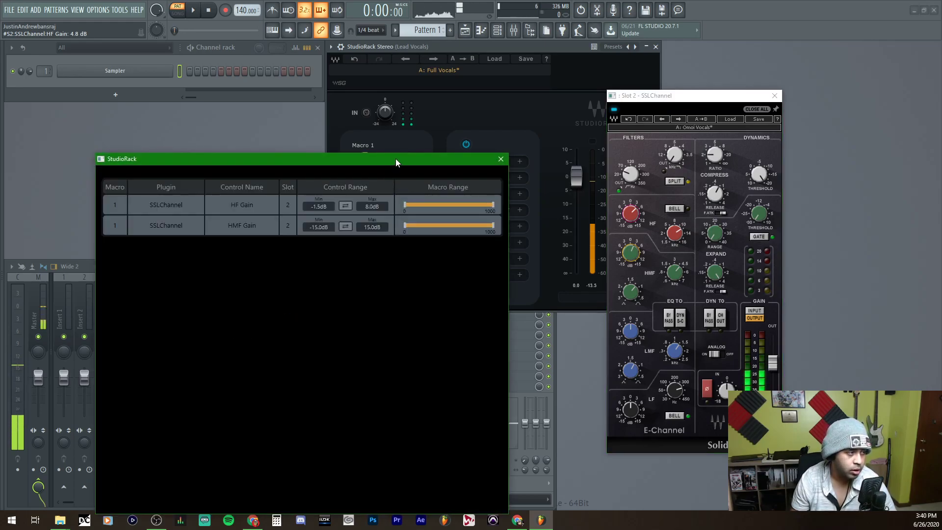
pyautogui.moveTo(395, 158); pyautogui.dragTo(441, 137)
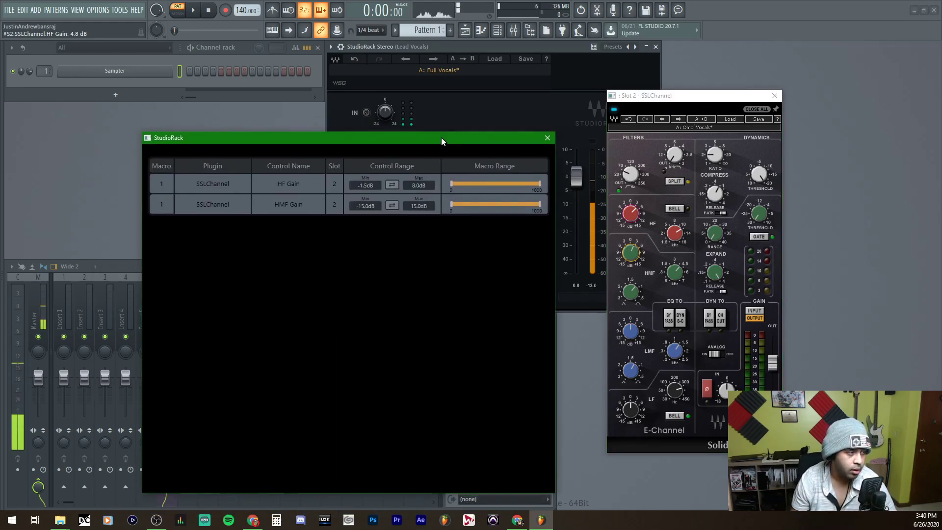
pyautogui.click(415, 207)
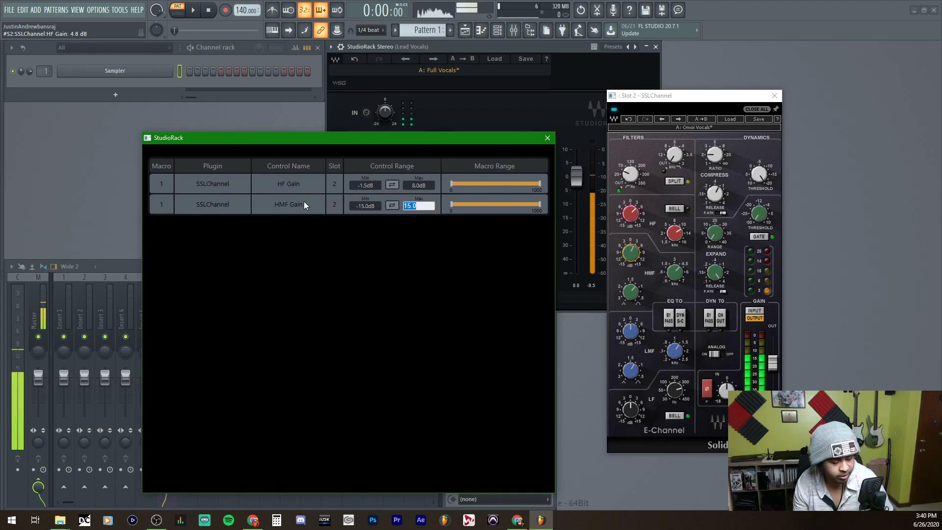
pyautogui.write('2.6')
pyautogui.press('Return')
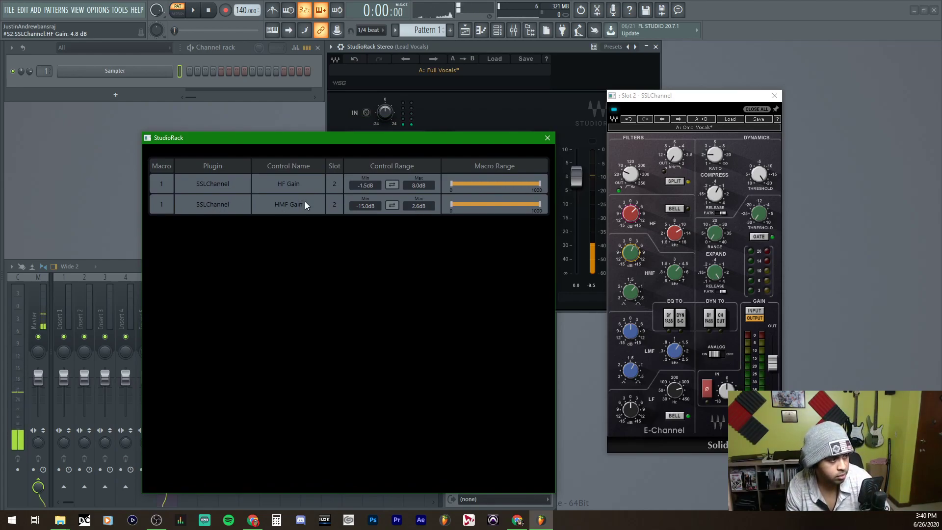
# Move the macro edit window away from macro 1 and turn the macro down to 0 to test the HMF gain
pyautogui.moveTo(359, 210); pyautogui.dragTo(363, 255)
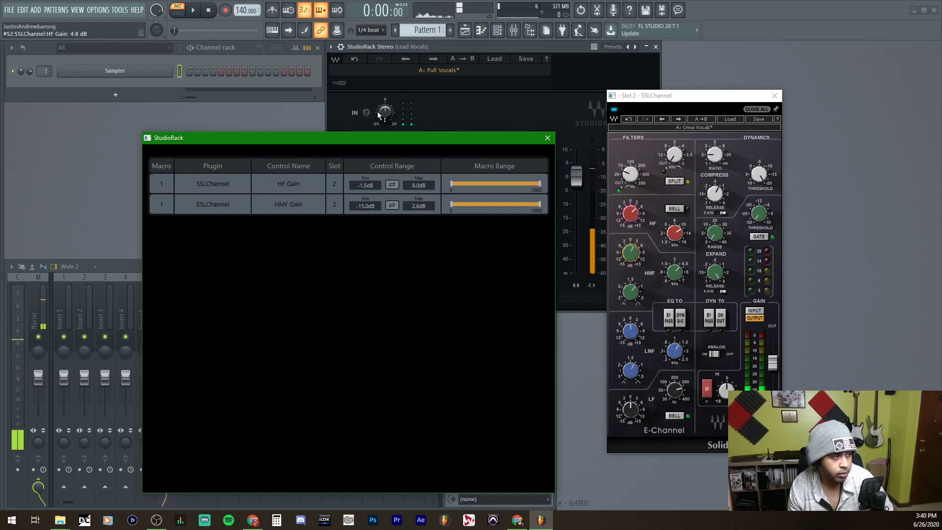
pyautogui.click(440, 103)
pyautogui.moveTo(345, 172); pyautogui.dragTo(272, 234)
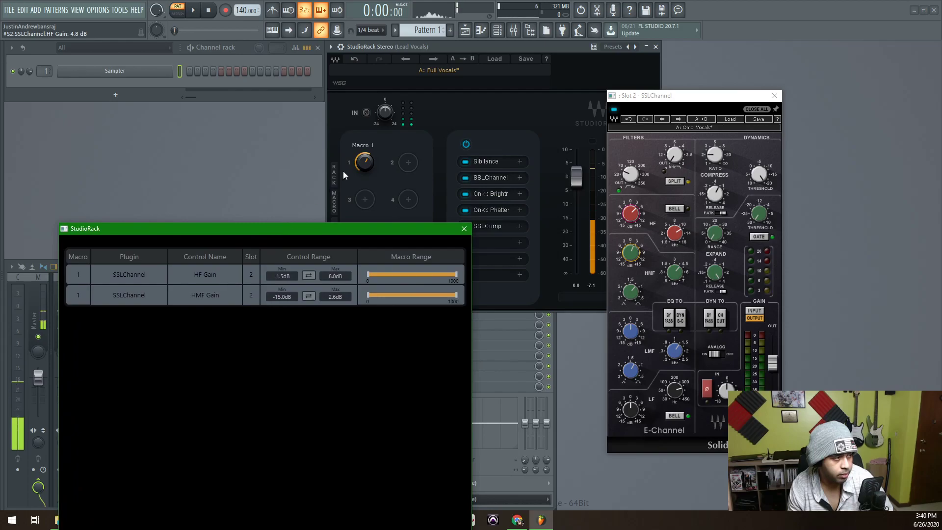
pyautogui.click(633, 253)
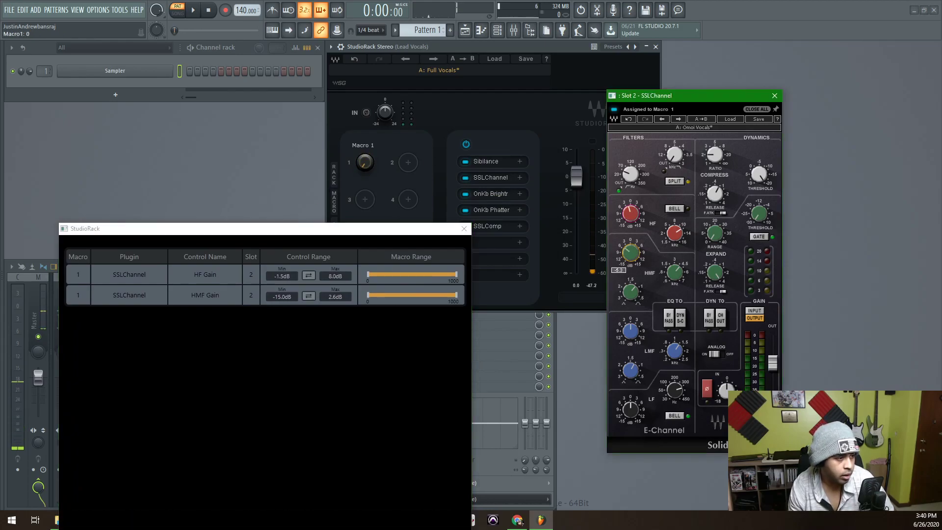
# Adjust SSLChannel's HMF gain and set the minimum of the HMF Gain control range to -1.6 dB
pyautogui.moveTo(631, 253)
pyautogui.mouseDown()
pyautogui.moveTo(636, 240)
pyautogui.moveTo(635, 259)
pyautogui.mouseUp()
pyautogui.click(280, 296)
pyautogui.write('-1.6')
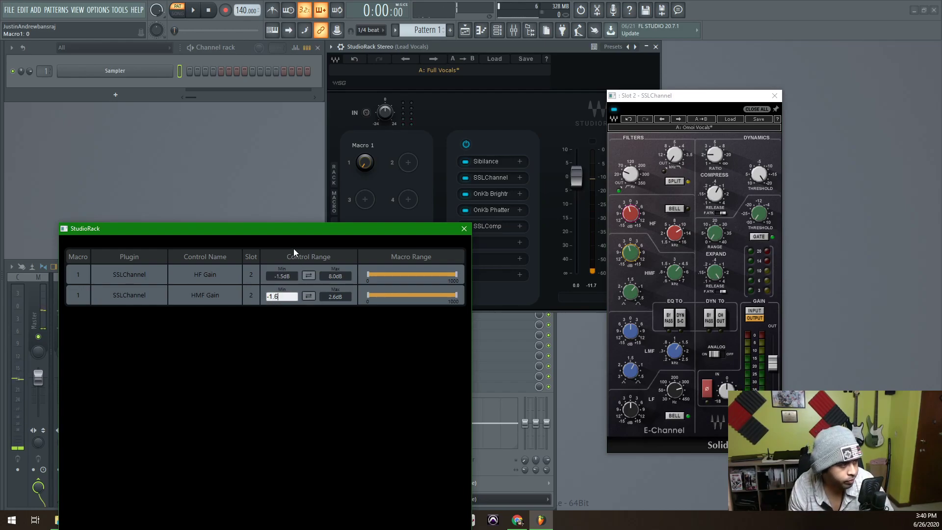
pyautogui.press('Return')
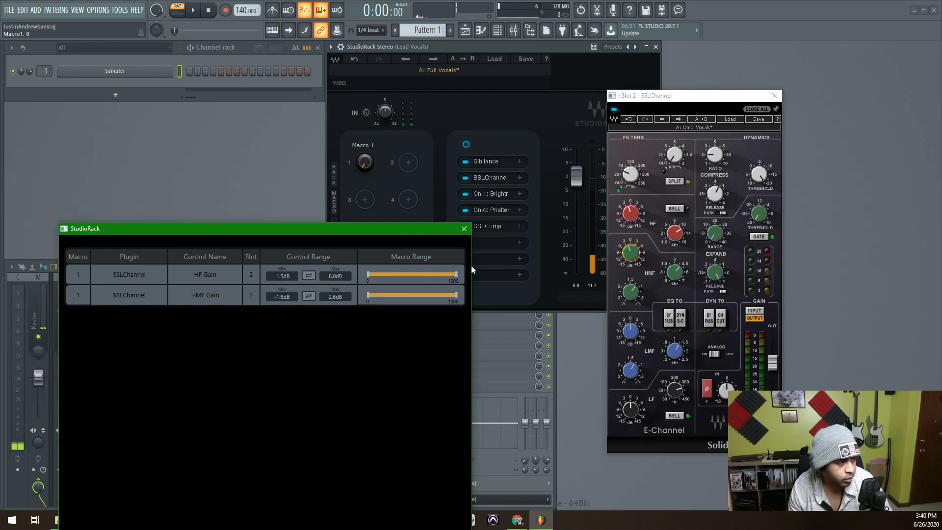
# Sweep macro 1 up to 1000 and back down to hear the limited HF and HMF gains working together
pyautogui.click(364, 163)
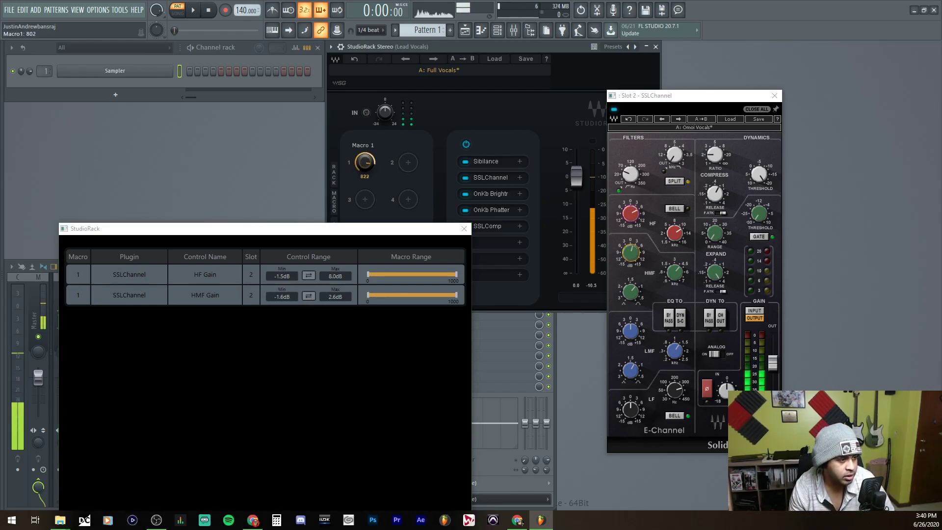
pyautogui.click(637, 267)
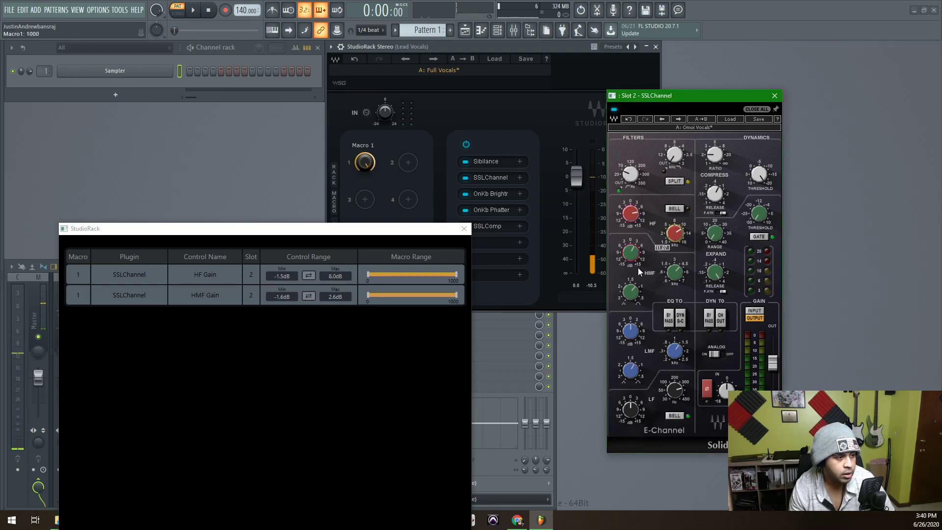
pyautogui.moveTo(358, 171); pyautogui.dragTo(357, 203)
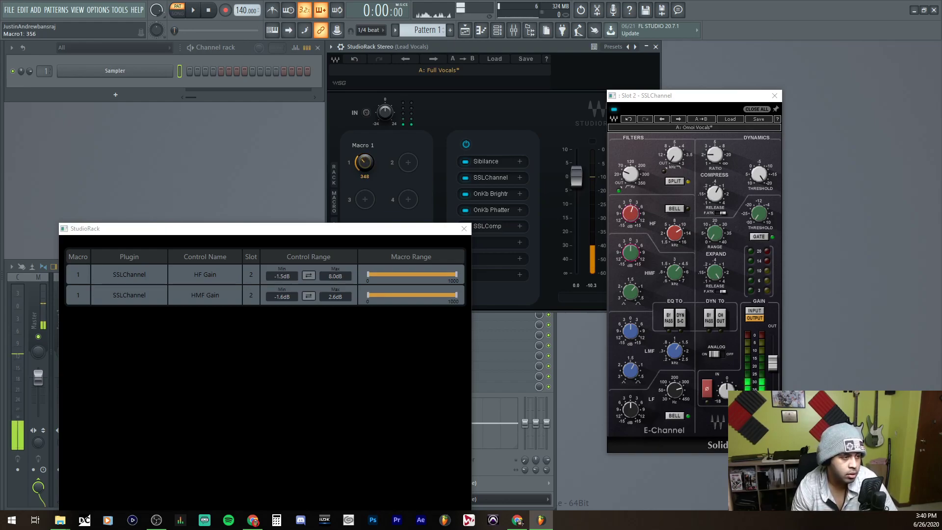
pyautogui.moveTo(366, 163); pyautogui.dragTo(363, 142)
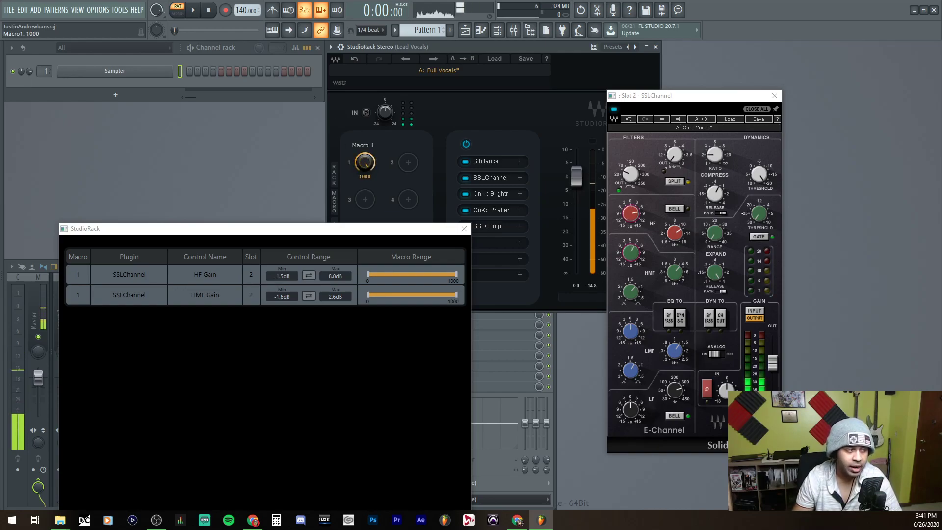
pyautogui.moveTo(370, 165); pyautogui.dragTo(370, 168)
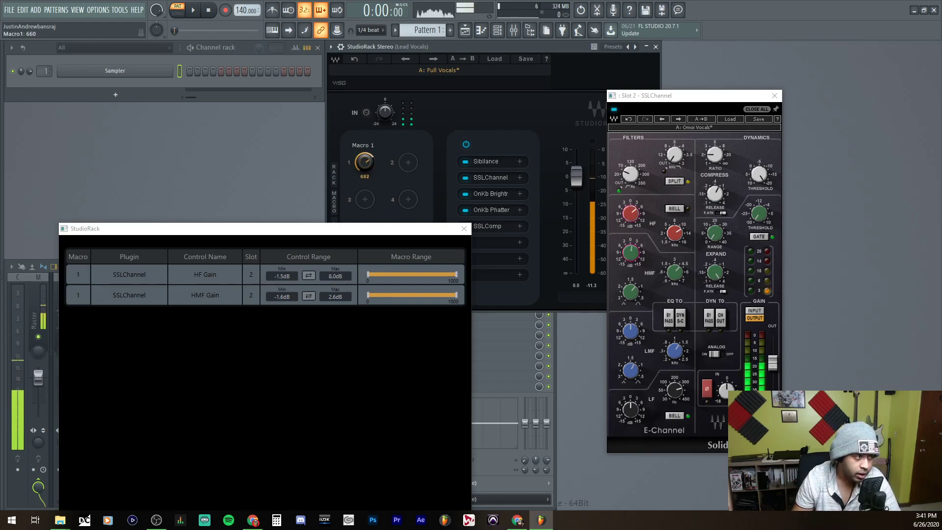
pyautogui.moveTo(364, 162); pyautogui.dragTo(365, 174)
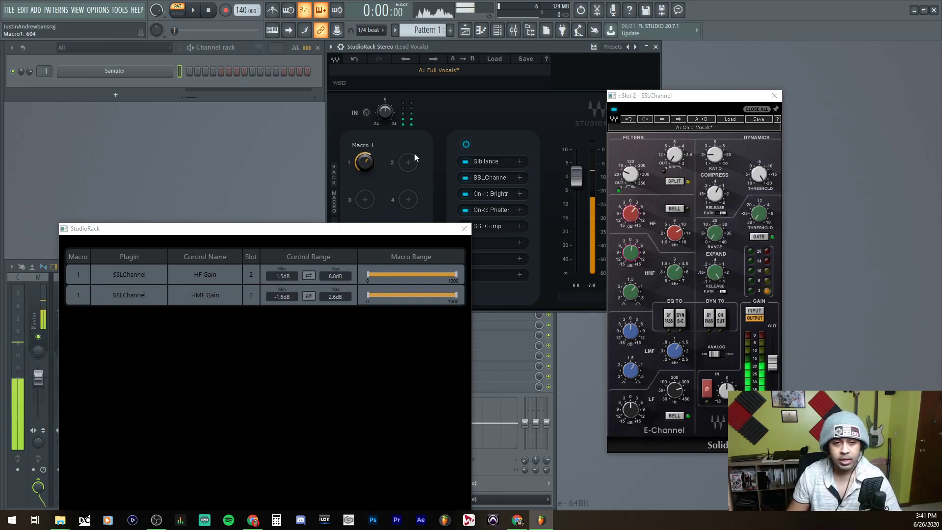
pyautogui.doubleClick(367, 147)
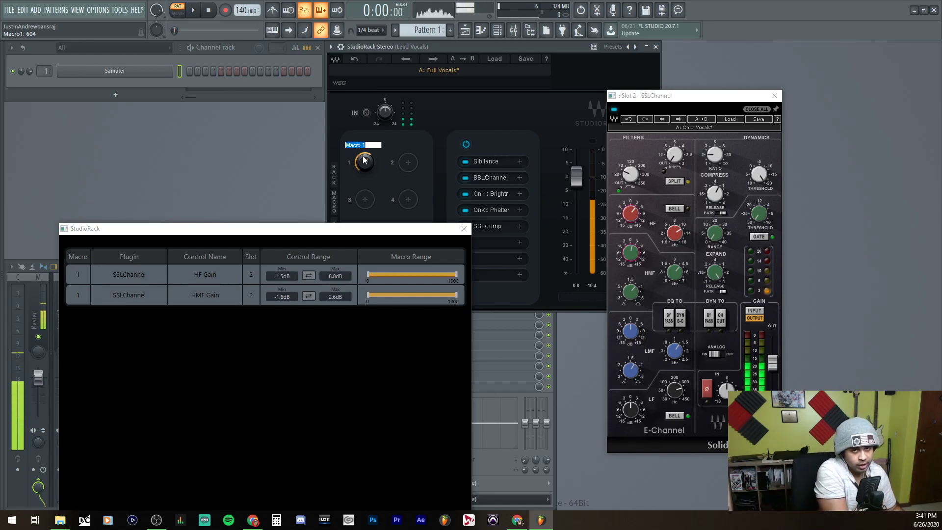
pyautogui.write('Warm/')
pyautogui.write('/Crips')
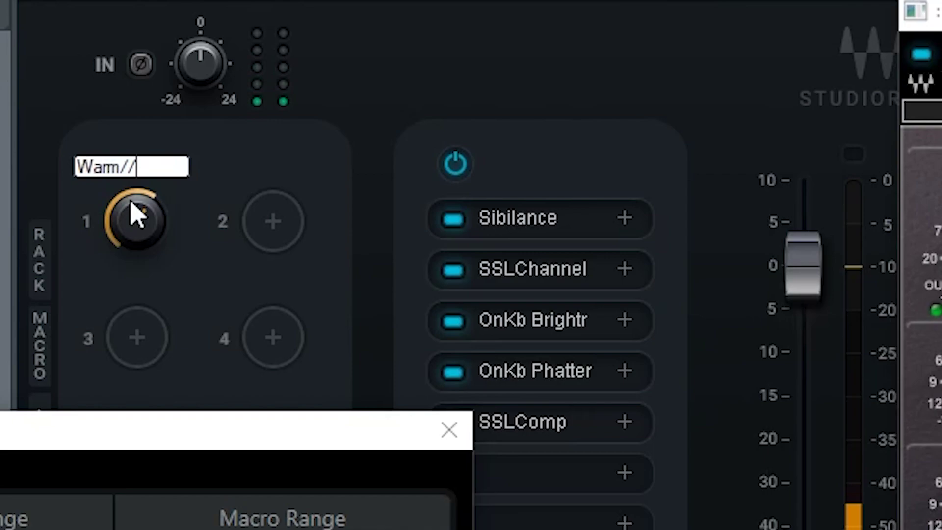
pyautogui.press('Return')
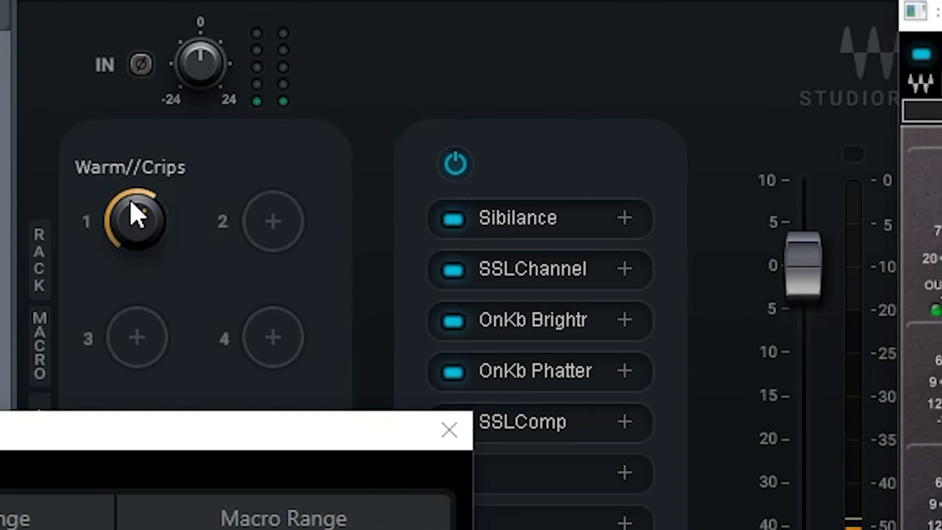
# Rename macro 1 to "Warm/Crisp"
pyautogui.moveTo(136, 216)
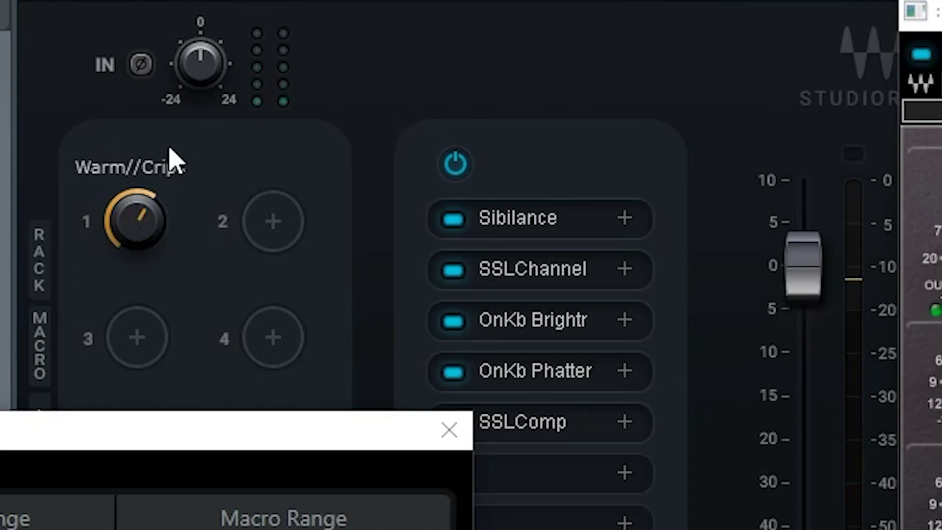
pyautogui.doubleClick(167, 169)
pyautogui.write('Warm/Crisp')
pyautogui.press('Return')
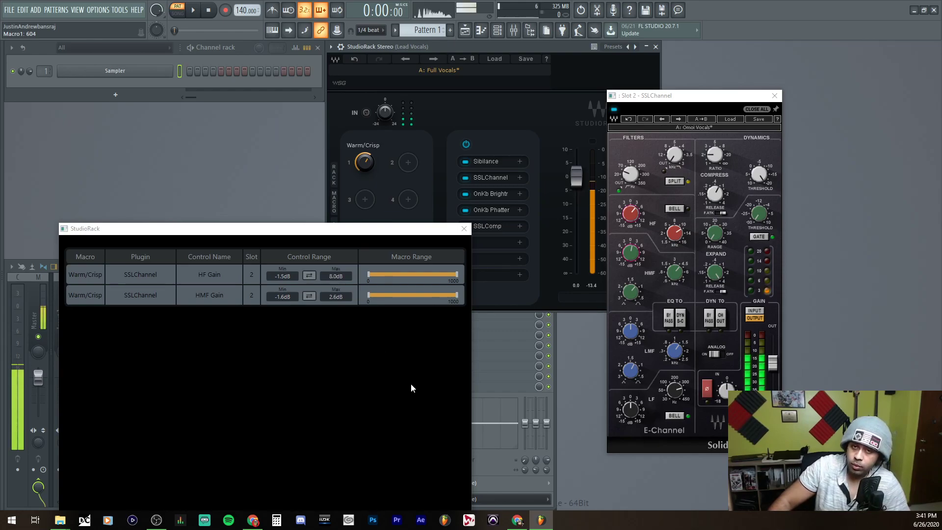
# Reposition the macro edit window clear of the Warm/Crisp macro and turn the macro down to 0
pyautogui.click(383, 451)
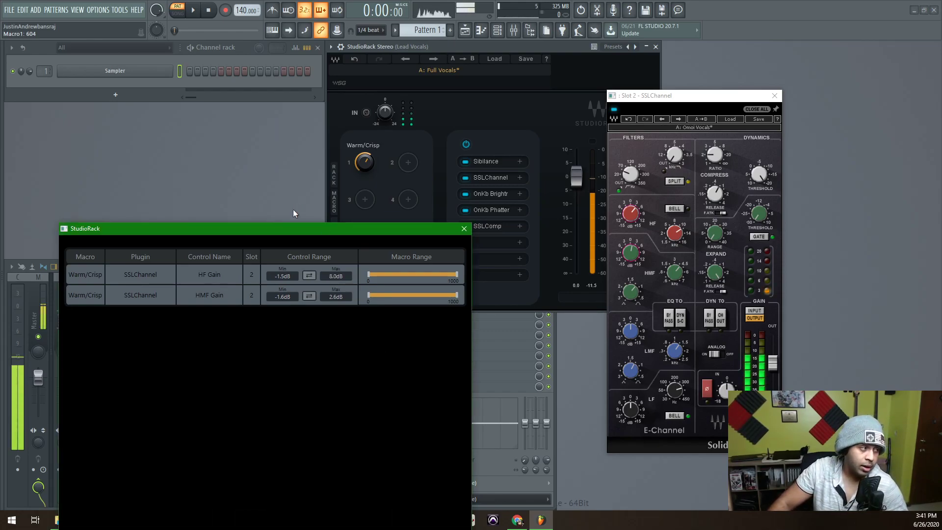
pyautogui.moveTo(290, 228); pyautogui.dragTo(314, 148)
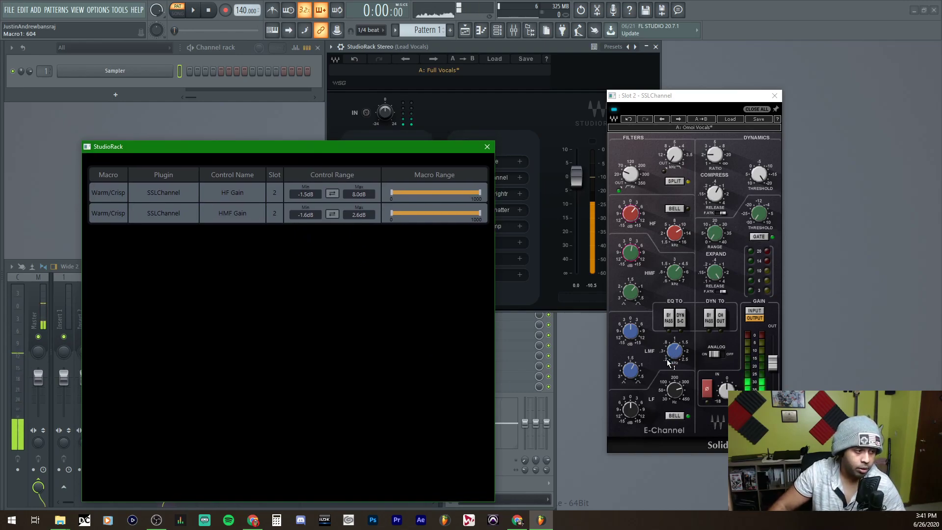
pyautogui.click(650, 345)
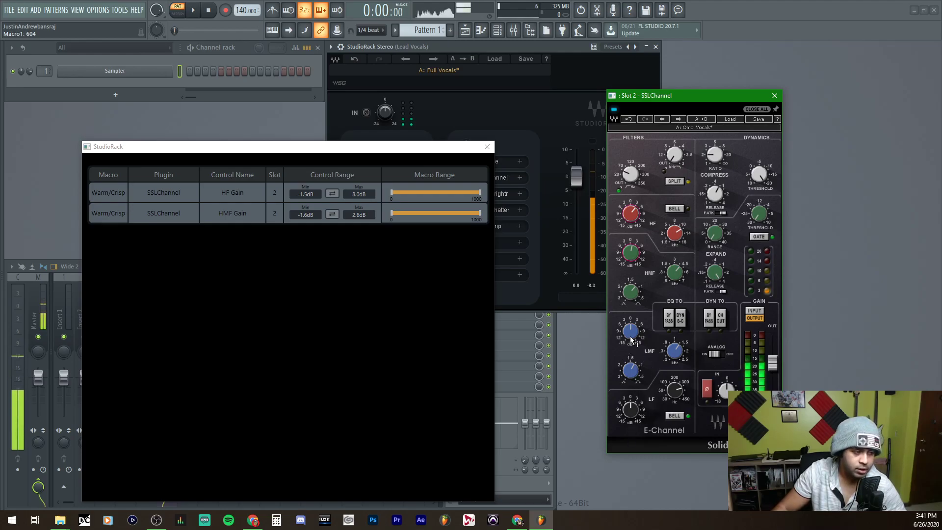
pyautogui.click(392, 192)
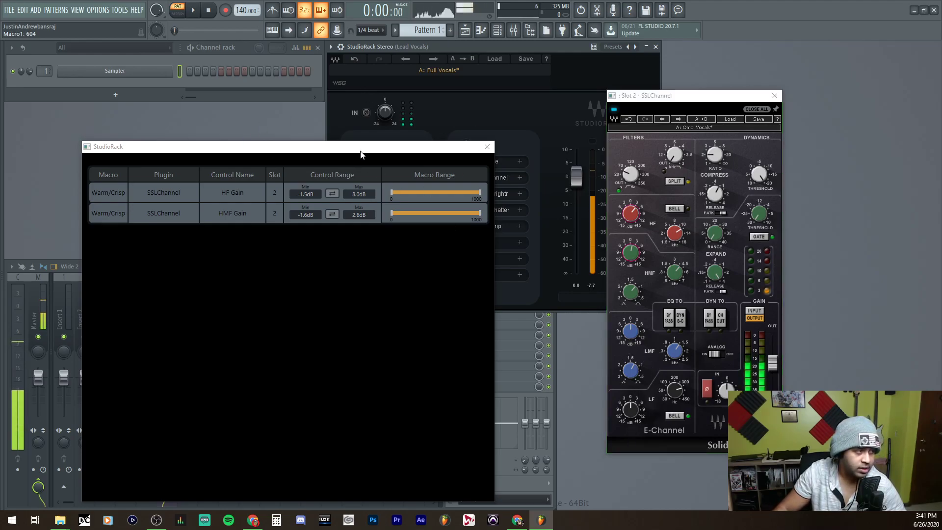
pyautogui.moveTo(368, 146); pyautogui.dragTo(345, 223)
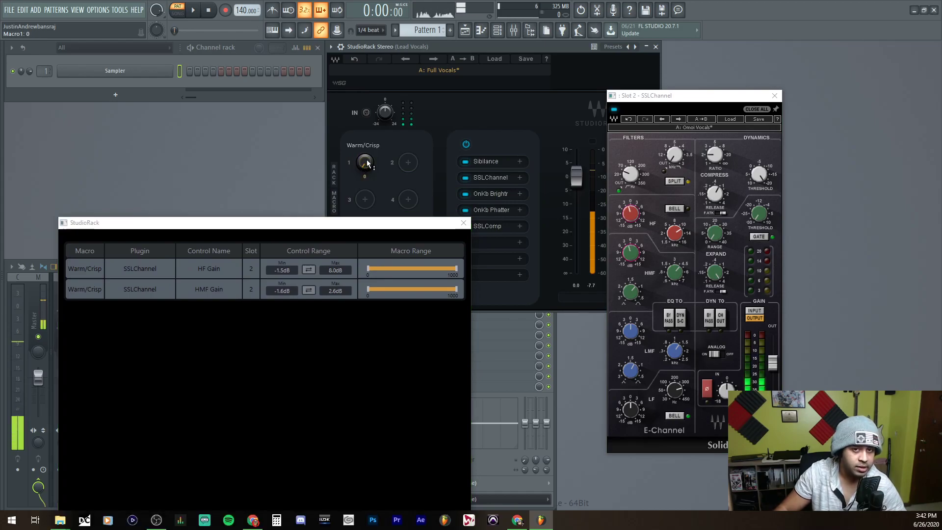
# Raise SSLChannel's LF gain to about 2.0 dB and its LMF gain to about 3.4 dB, and adjust the LMF frequency
pyautogui.click(632, 332)
pyautogui.moveTo(631, 332); pyautogui.dragTo(631, 337)
pyautogui.moveTo(630, 408); pyautogui.dragTo(630, 405)
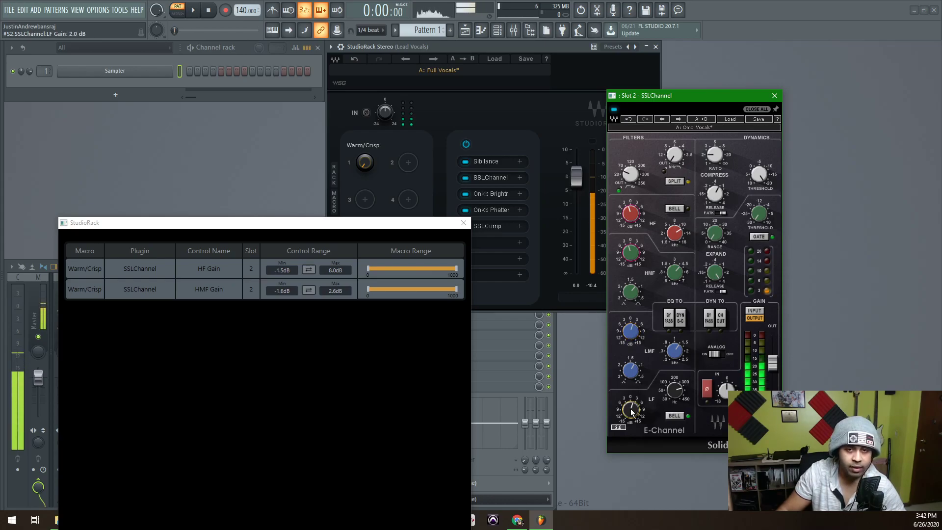
pyautogui.moveTo(619, 327); pyautogui.dragTo(618, 326)
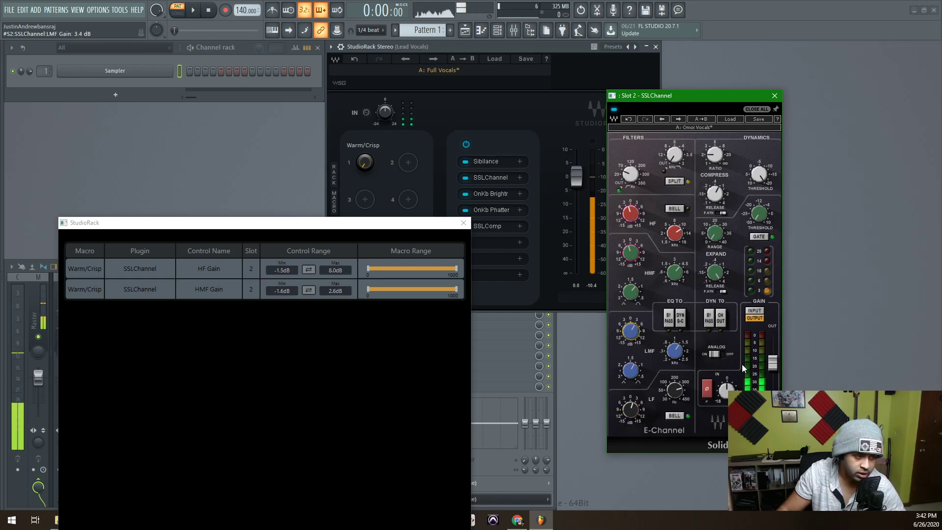
pyautogui.moveTo(683, 357); pyautogui.dragTo(666, 352)
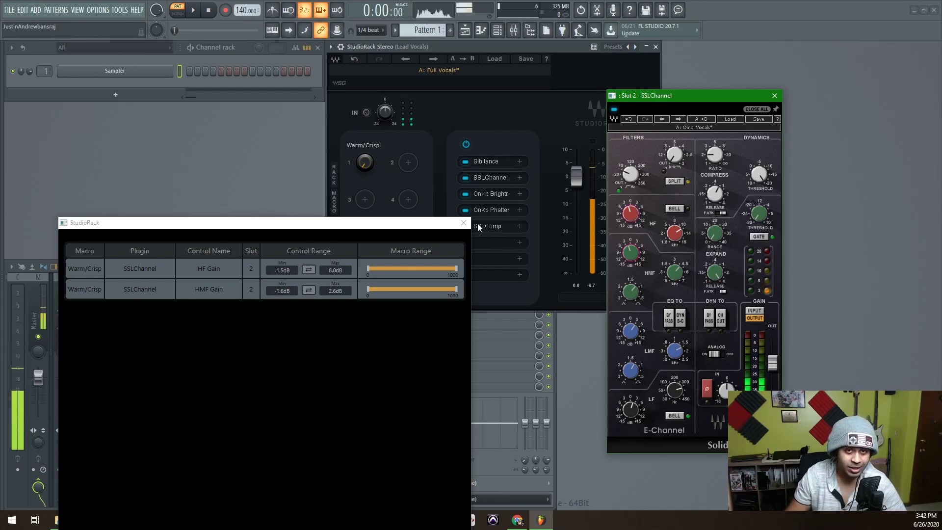
# Assign SSLChannel's LF Gain and LMF Gain to the Warm/Crisp macro from its parameter list
pyautogui.moveTo(441, 226); pyautogui.dragTo(538, 194)
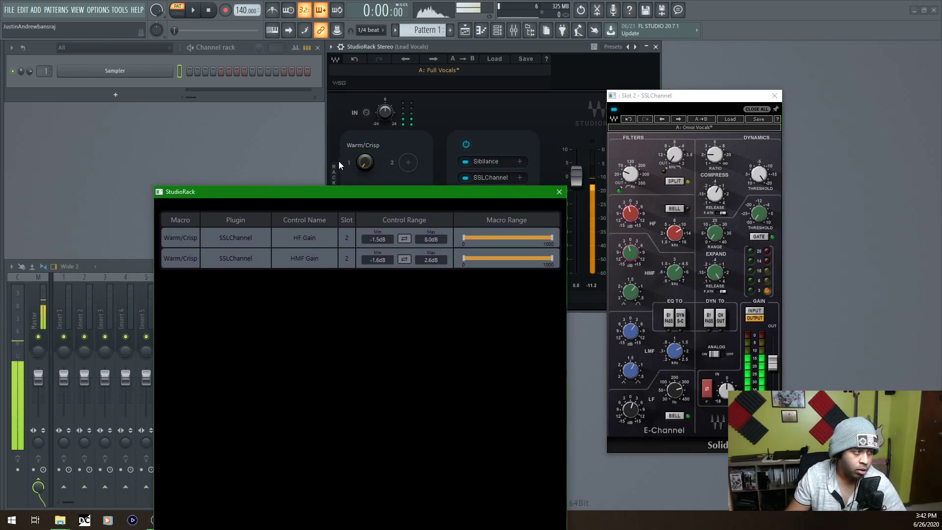
pyautogui.rightClick(366, 162)
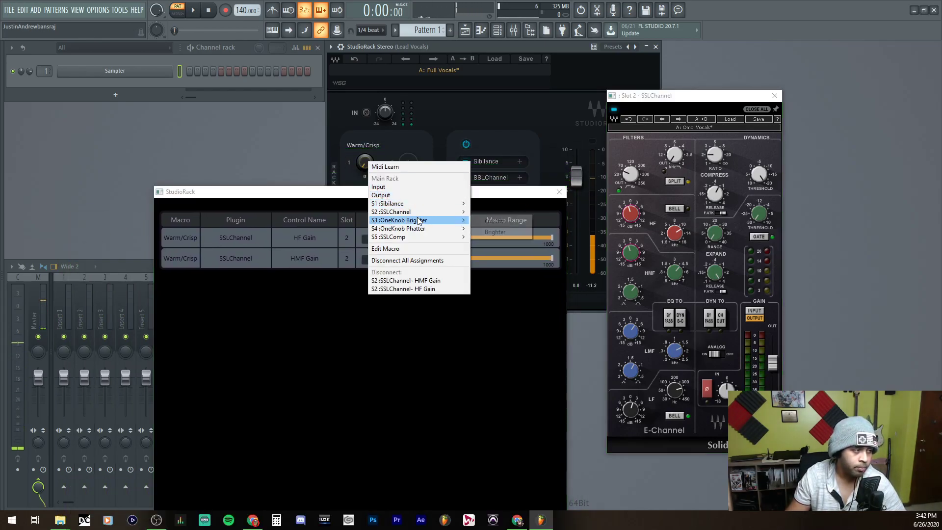
pyautogui.moveTo(420, 211)
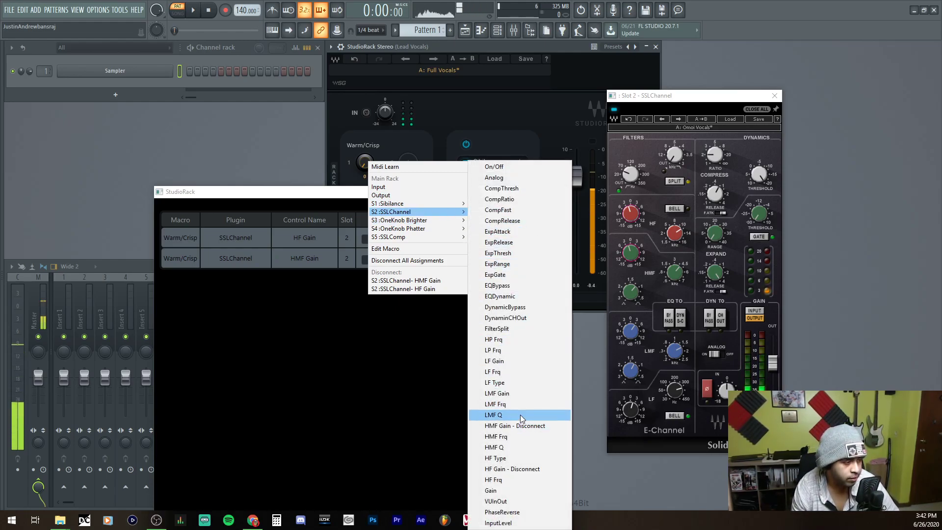
pyautogui.click(517, 361)
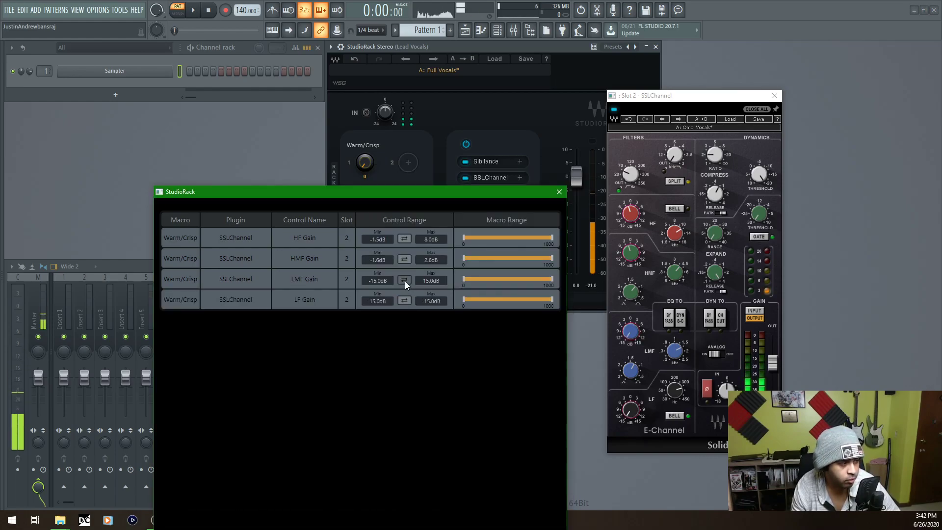
# Reverse the LF Gain and LMF Gain control ranges so each runs from 15.0 dB minimum to -15.0 dB maximum
pyautogui.click(404, 280)
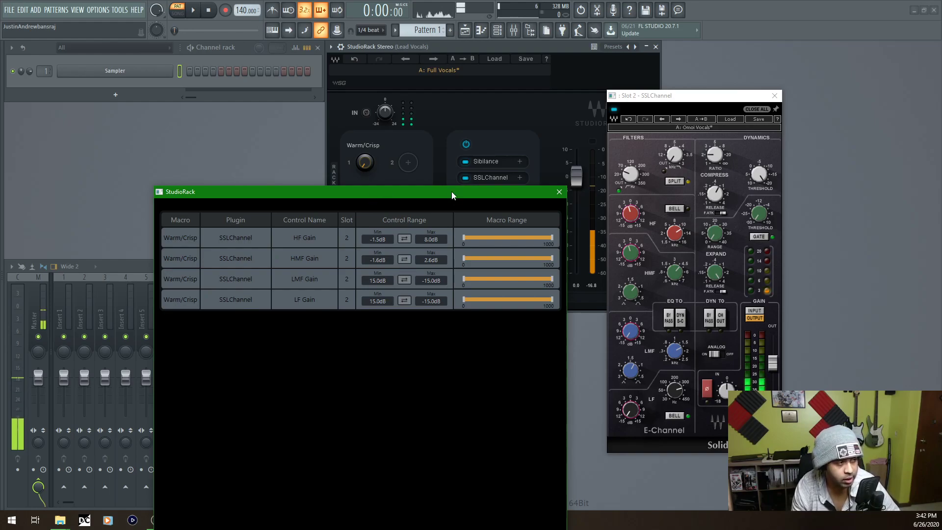
pyautogui.doubleClick(382, 280)
pyautogui.press('Return')
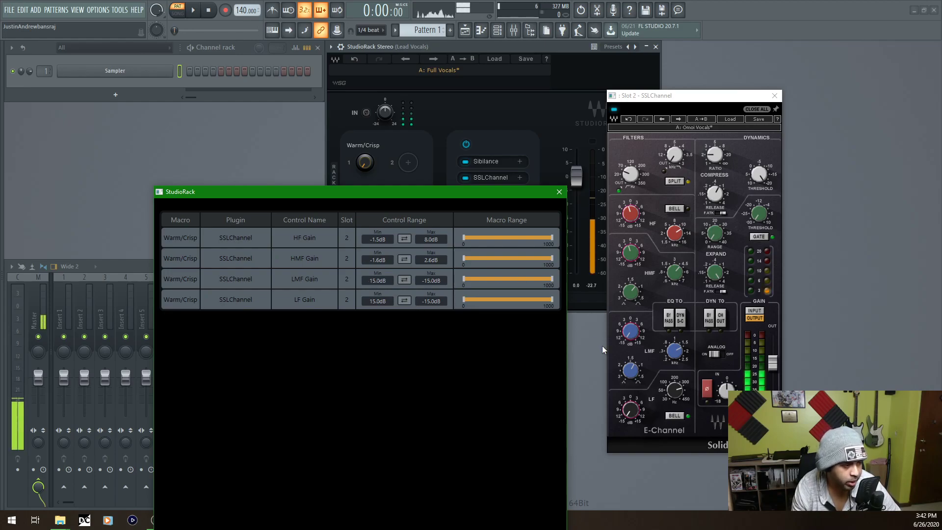
# Adjust the low-band gains in SSLChannel and set the LF Gain control range minimum to 1.1 dB
pyautogui.click(630, 332)
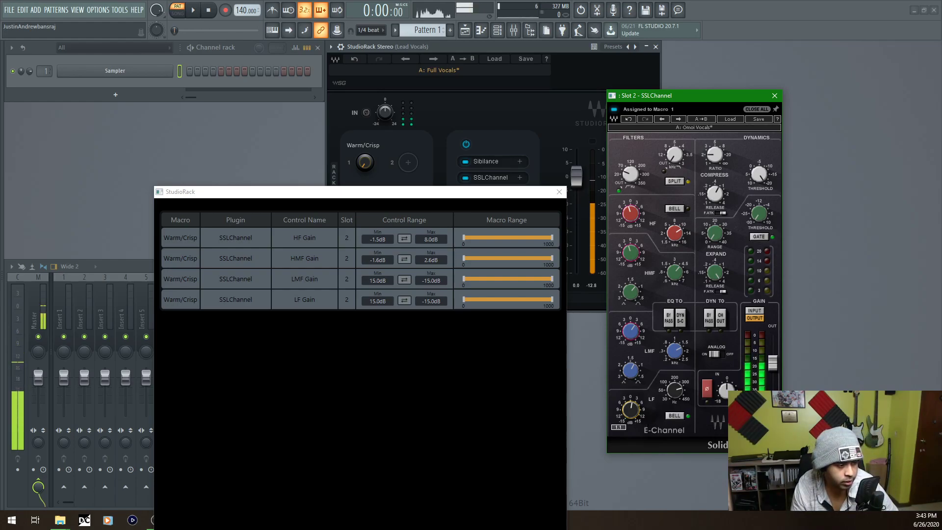
pyautogui.doubleClick(377, 301)
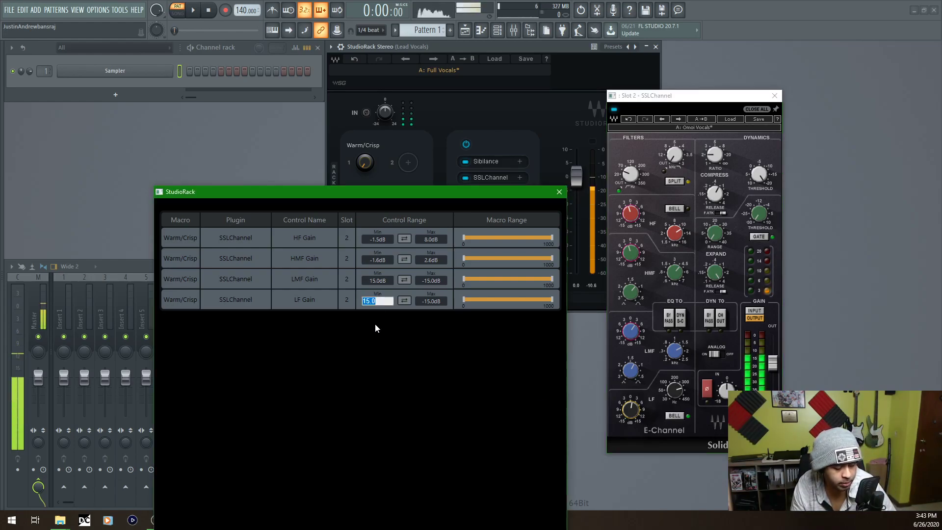
pyautogui.write('1.1')
pyautogui.press('Return')
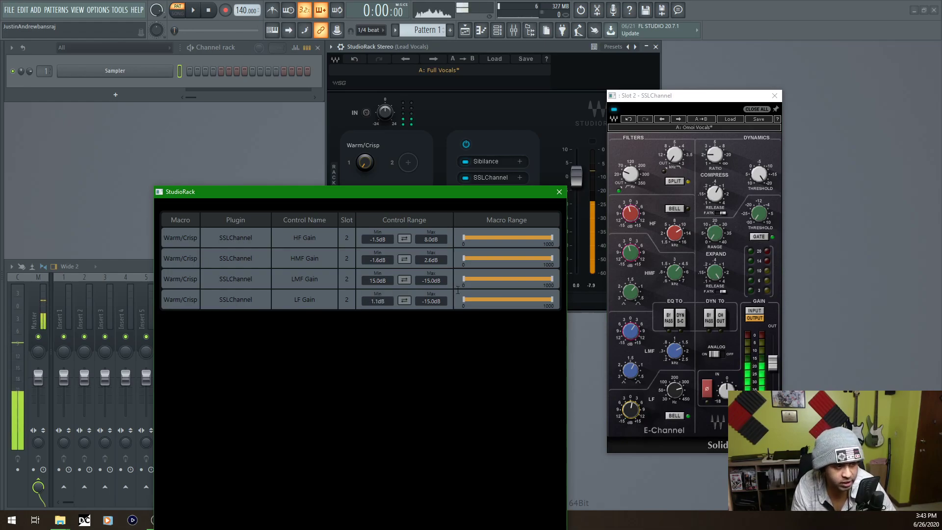
# Set the minimum of the LMF Gain control range to 3.5 dB to match SSLChannel's LMF gain knob
pyautogui.click(630, 332)
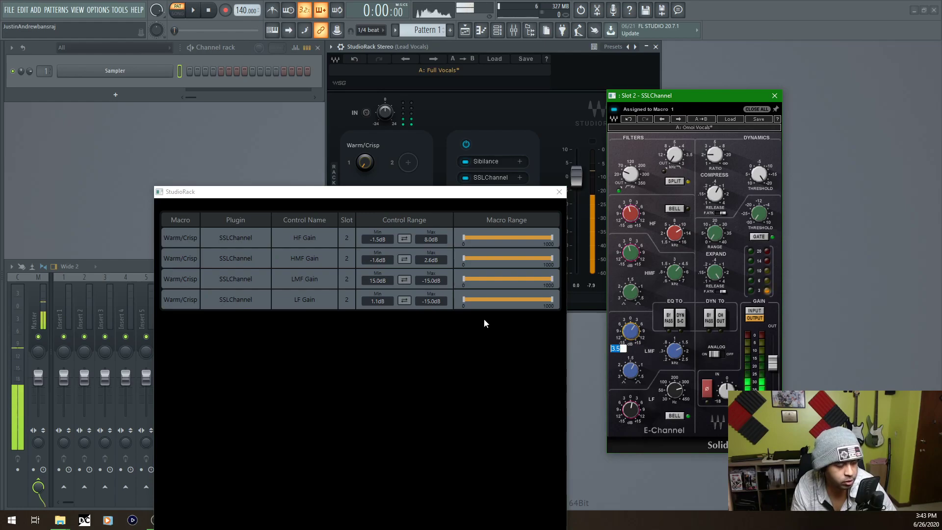
pyautogui.click(377, 281)
pyautogui.doubleClick(376, 281)
pyautogui.write('3.5')
pyautogui.press('Return')
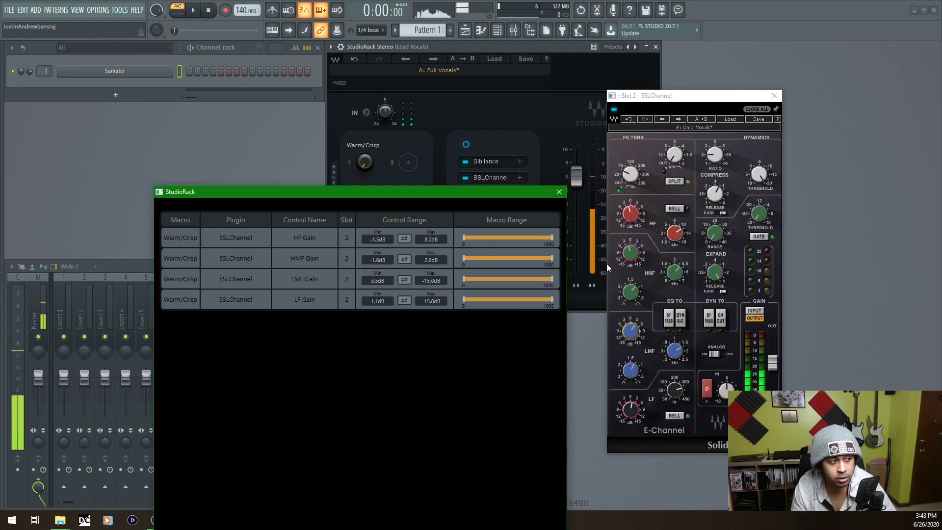
# Turn the Warm/Crisp macro up to 1000 and adjust the LMF and LF gains directly in SSLChannel
pyautogui.click(362, 164)
pyautogui.moveTo(353, 169); pyautogui.dragTo(352, 122)
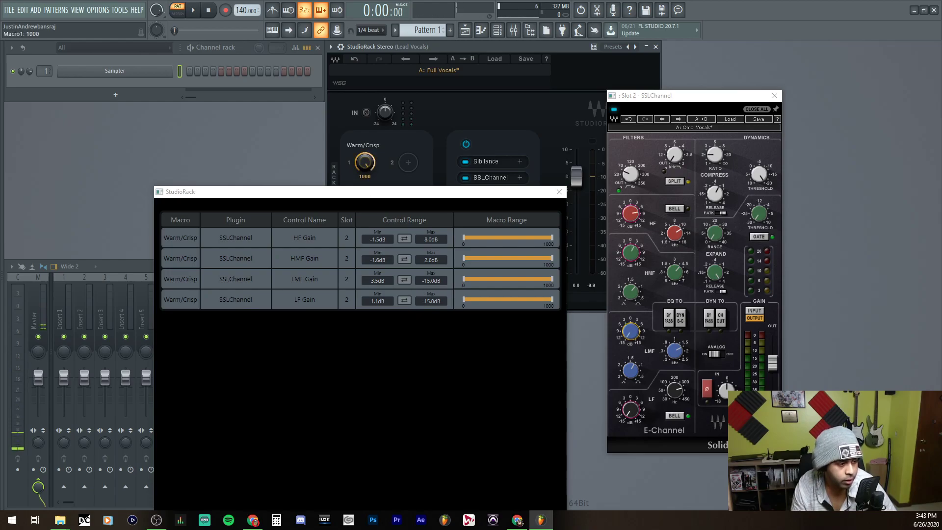
pyautogui.click(630, 332)
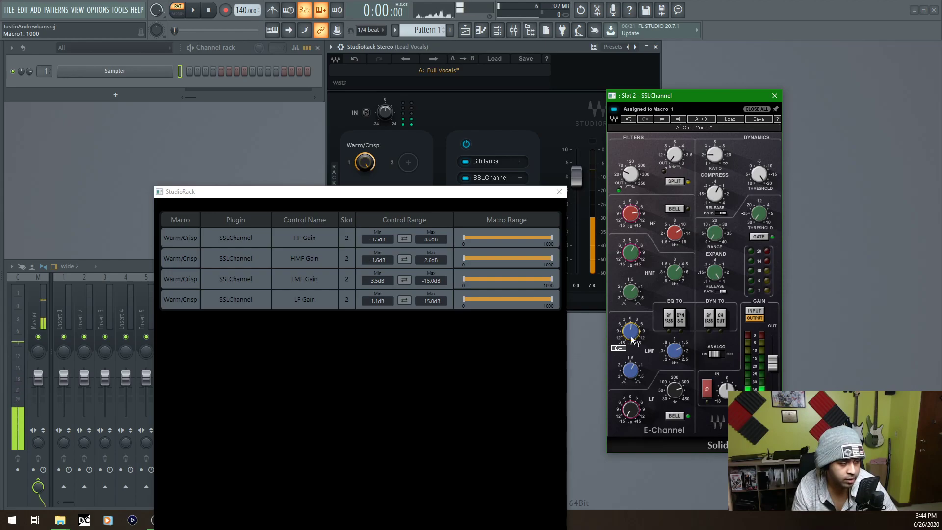
pyautogui.moveTo(630, 409); pyautogui.dragTo(630, 411)
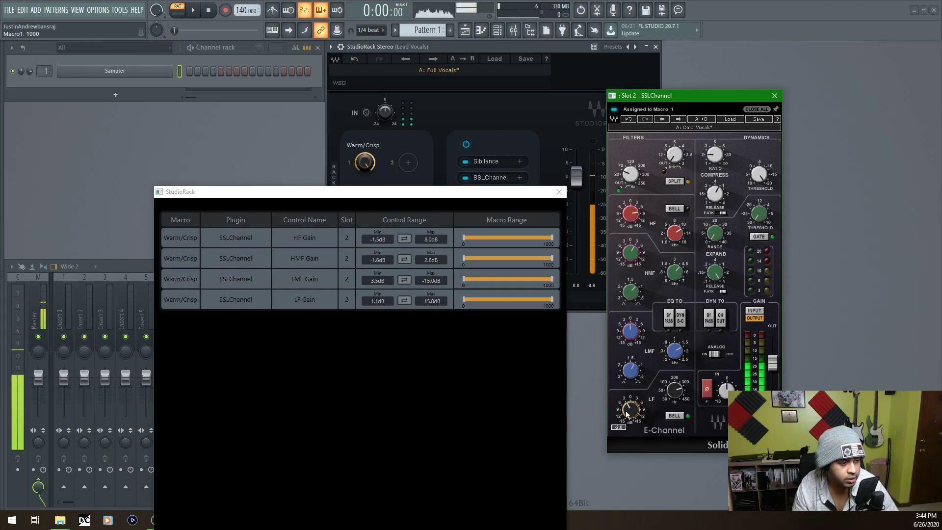
# Set the maximum of the LF Gain control range to -2.8 dB
pyautogui.click(427, 300)
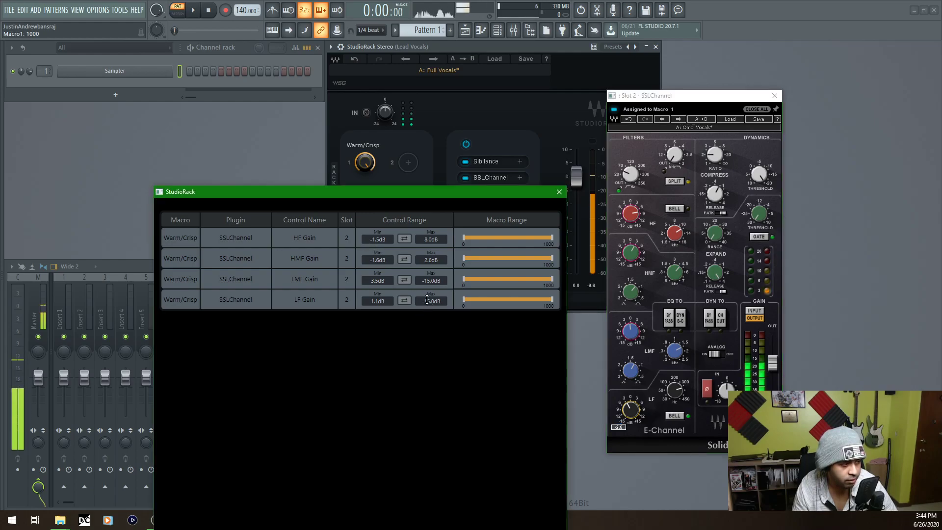
pyautogui.doubleClick(427, 301)
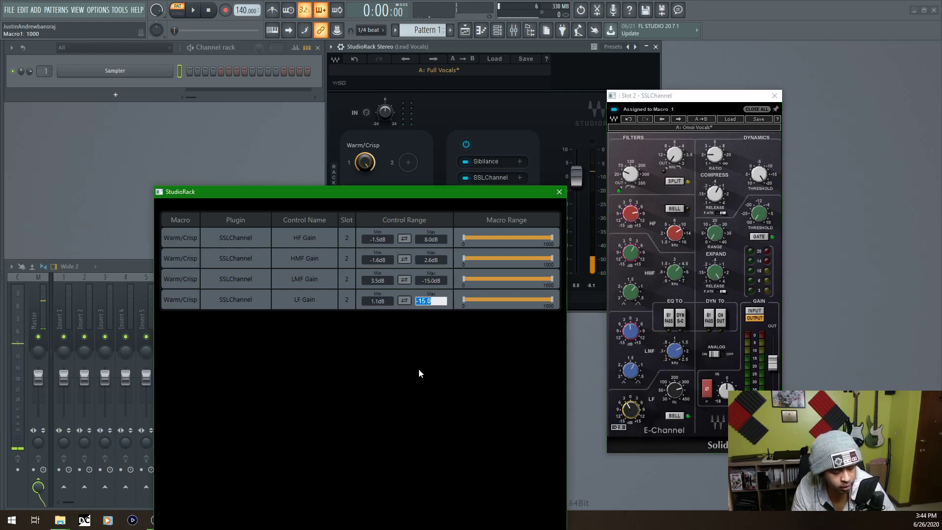
pyautogui.write('-2.8')
pyautogui.press('Return')
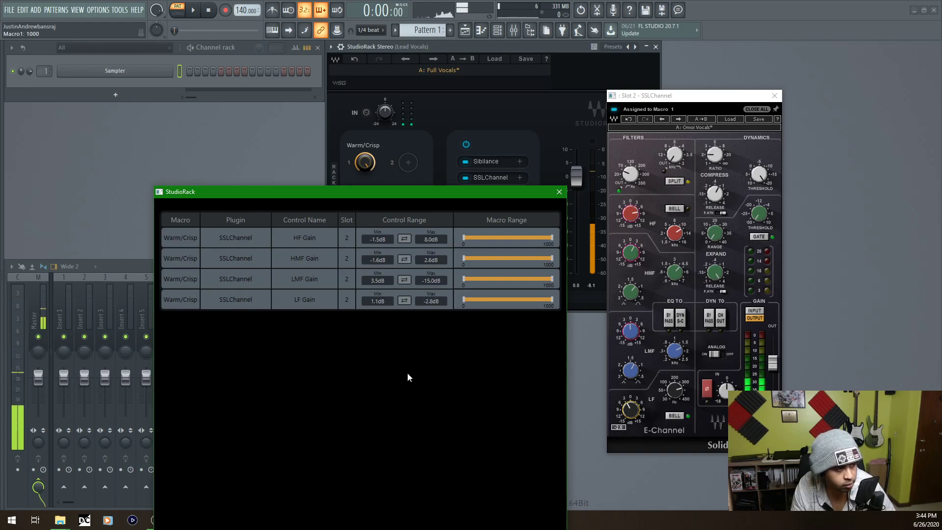
# Set the LMF Gain control range maximum to -0.3 dB, matching SSLChannel's LMF gain, and close the macro assignment table
pyautogui.click(631, 331)
pyautogui.click(617, 348)
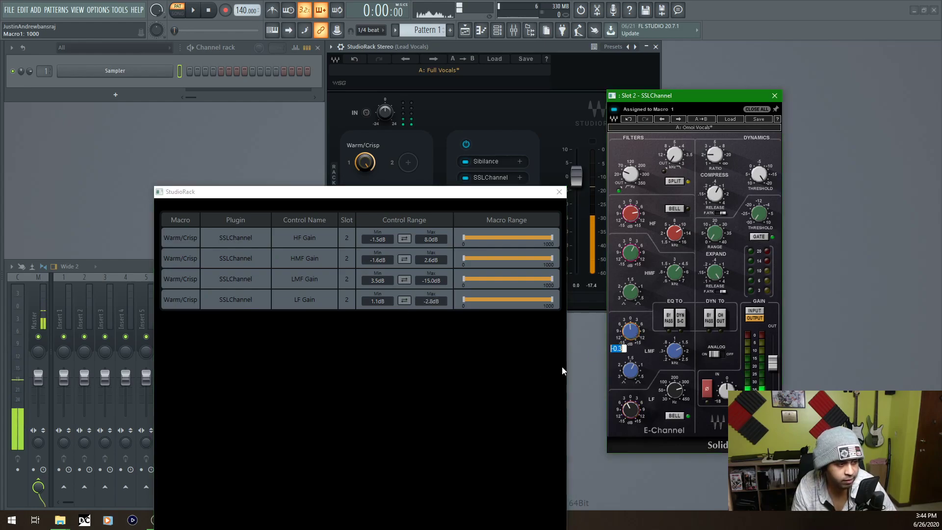
pyautogui.click(431, 280)
pyautogui.doubleClick(431, 280)
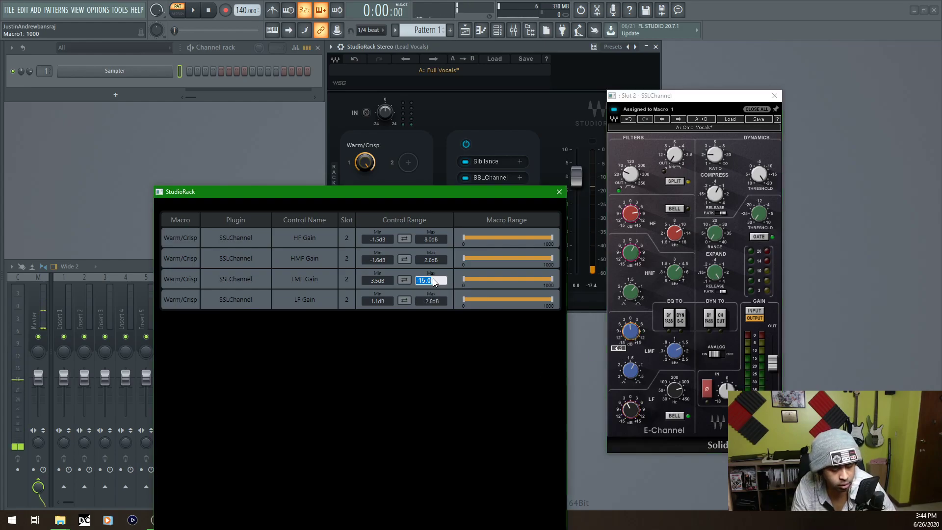
pyautogui.write('-0.3')
pyautogui.press('Return')
pyautogui.click(560, 192)
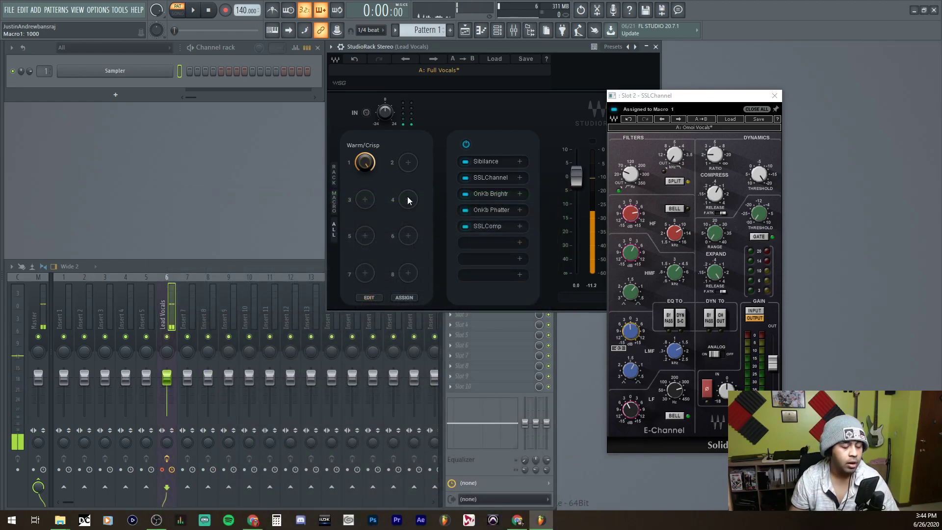
# Turn the Warm/Crisp macro down to 532 and open the controller linking options for it as the last tweaked parameter
pyautogui.moveTo(362, 165)
pyautogui.mouseDown()
pyautogui.moveTo(361, 191)
pyautogui.moveTo(368, 162)
pyautogui.moveTo(370, 196)
pyautogui.moveTo(370, 182)
pyautogui.mouseUp()
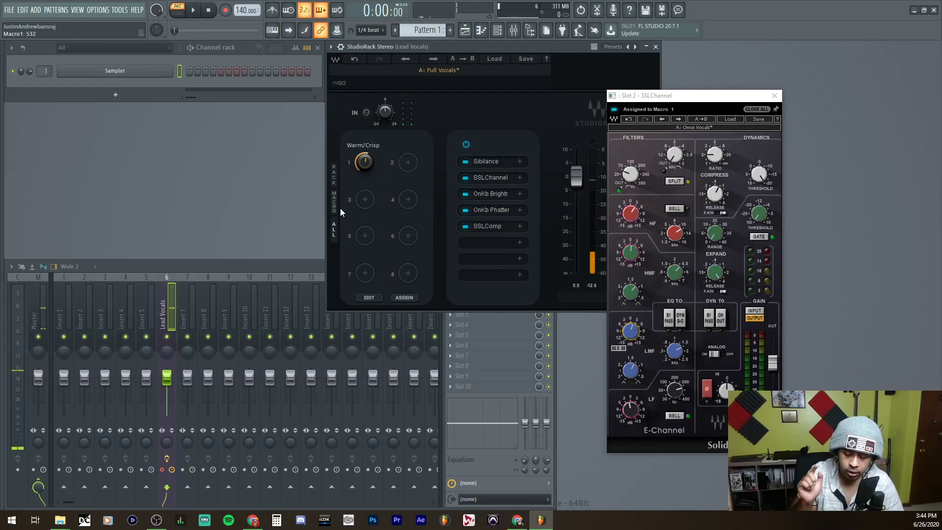
pyautogui.rightClick(372, 166)
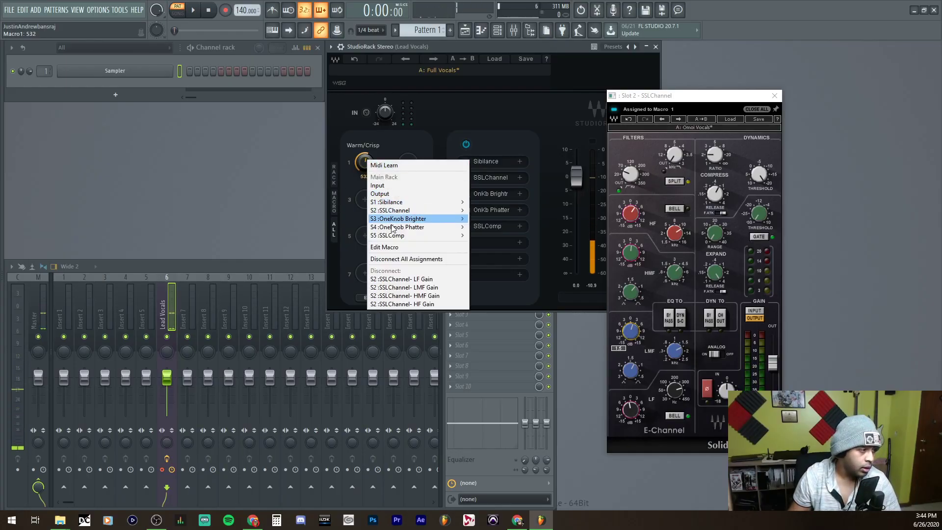
pyautogui.click(462, 104)
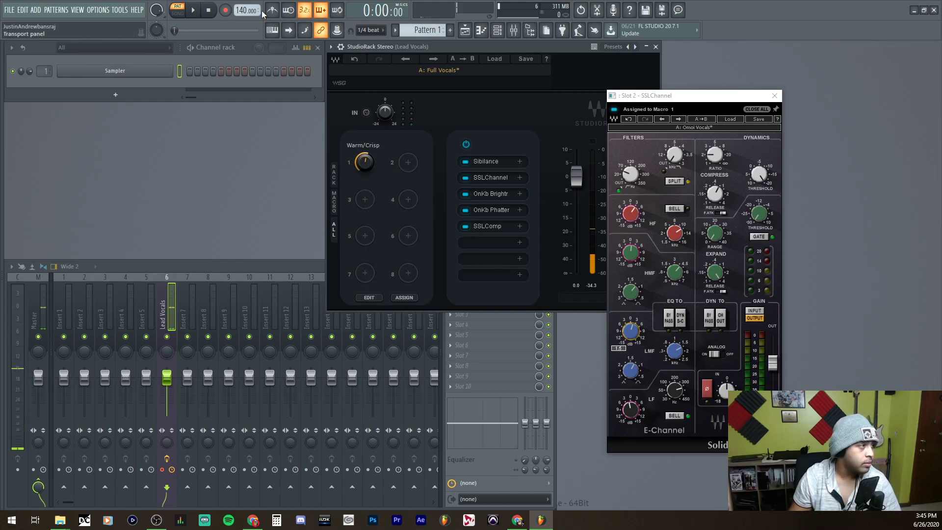
pyautogui.click(336, 36)
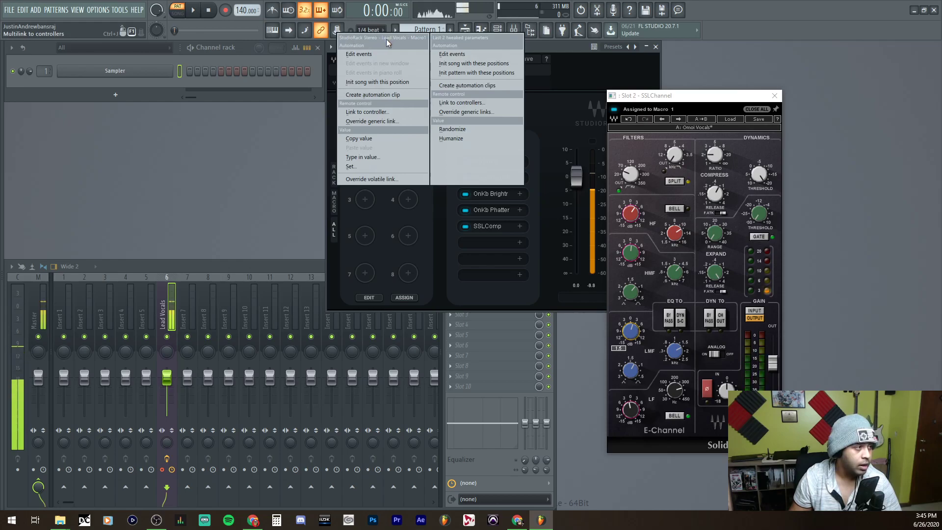
pyautogui.click(397, 113)
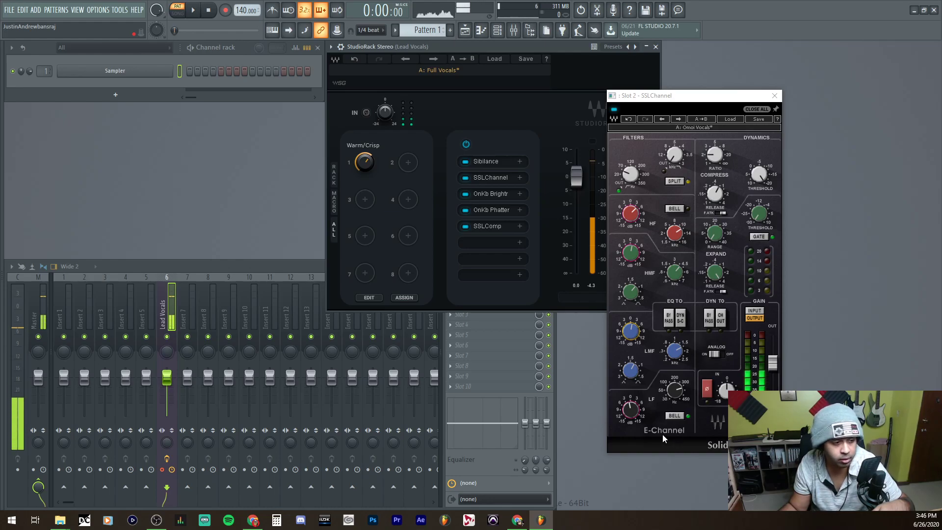
# Assign the compressor threshold of SSLChannel's dynamics section to macro 2
pyautogui.click(649, 443)
pyautogui.click(406, 164)
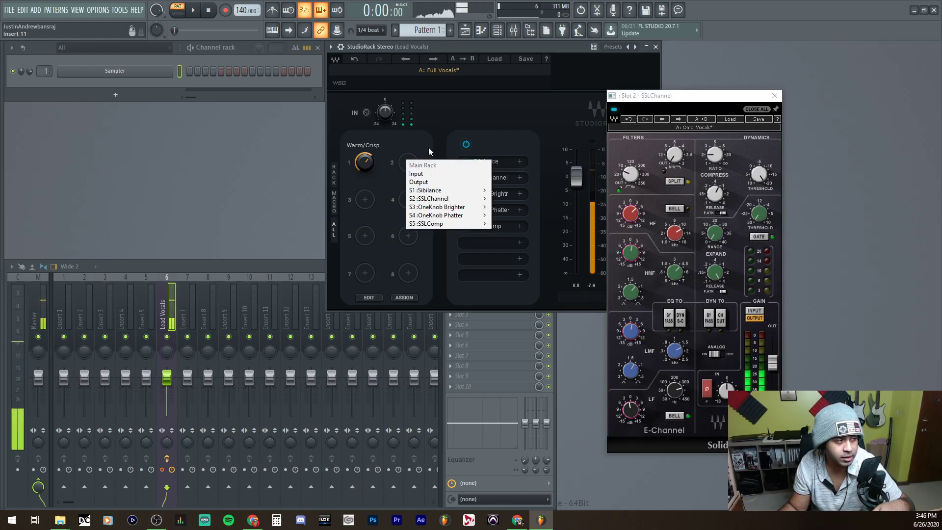
pyautogui.click(396, 163)
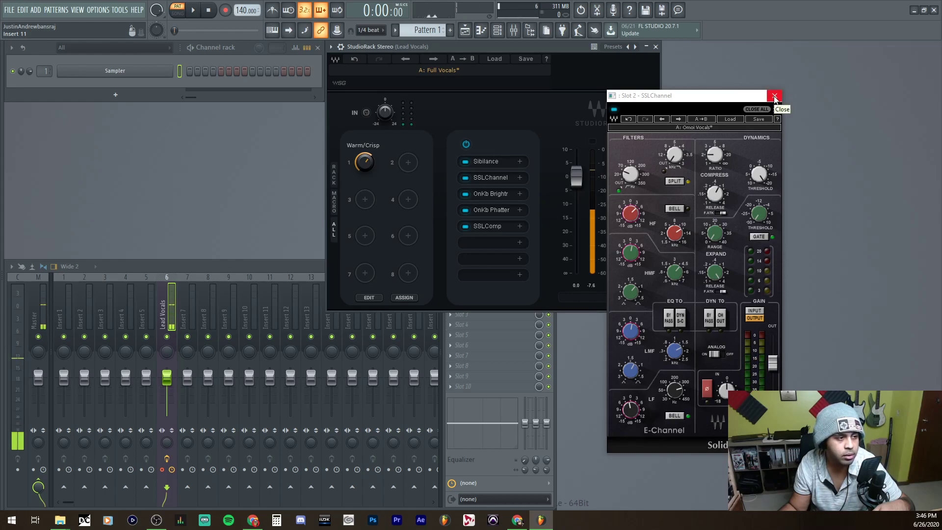
pyautogui.click(741, 128)
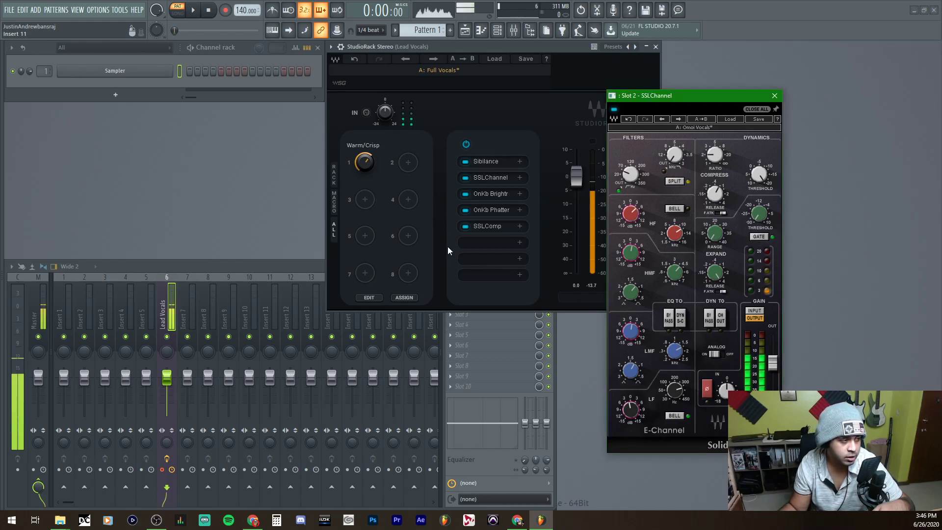
pyautogui.click(402, 170)
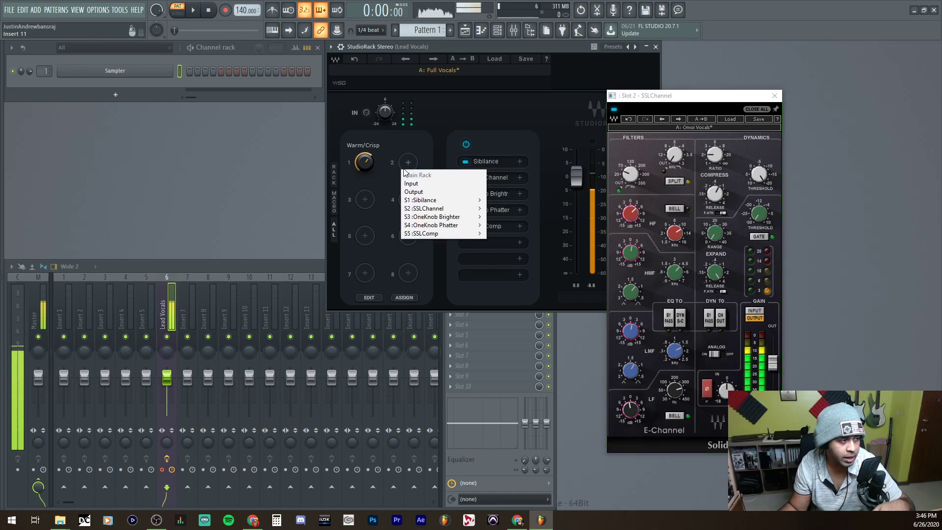
pyautogui.click(407, 297)
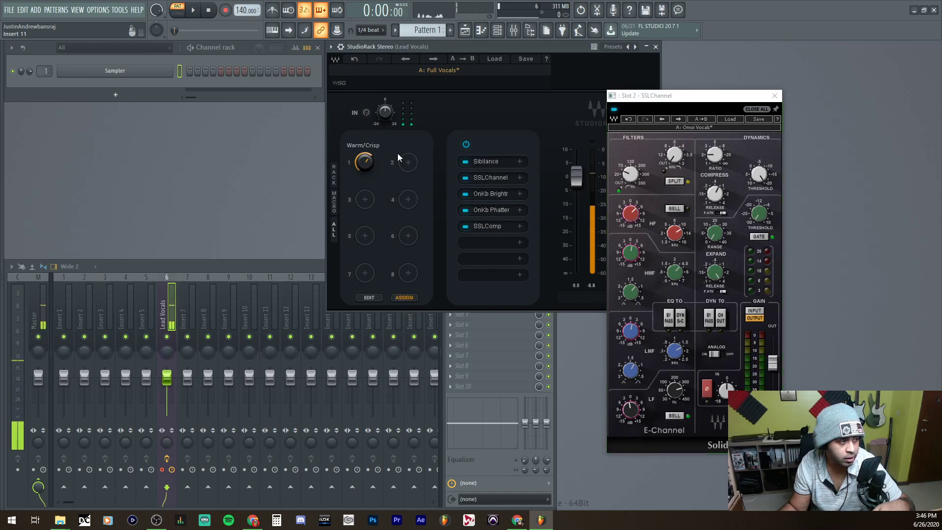
pyautogui.click(761, 170)
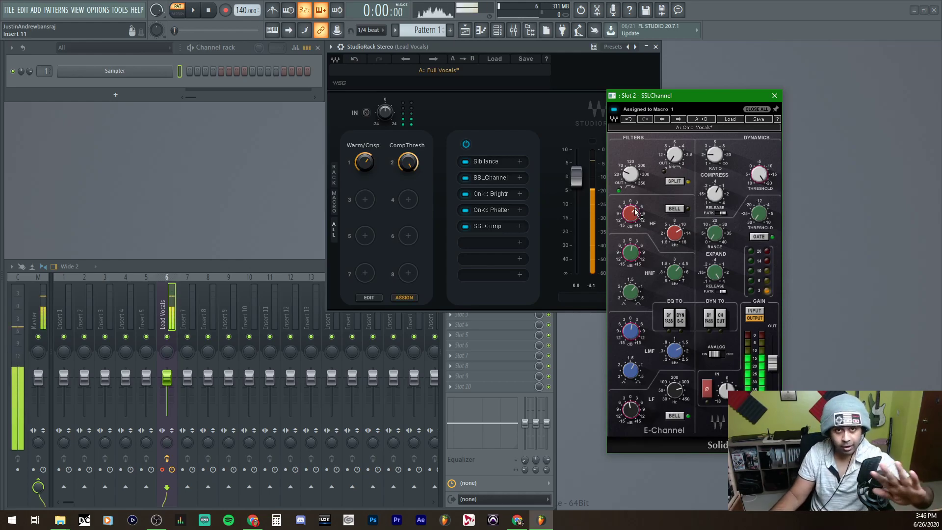
# Try the CompThresh macro, remove its SSLChannel compressor threshold assignment and assign the same control to macro 2 again
pyautogui.click(406, 299)
pyautogui.click(410, 298)
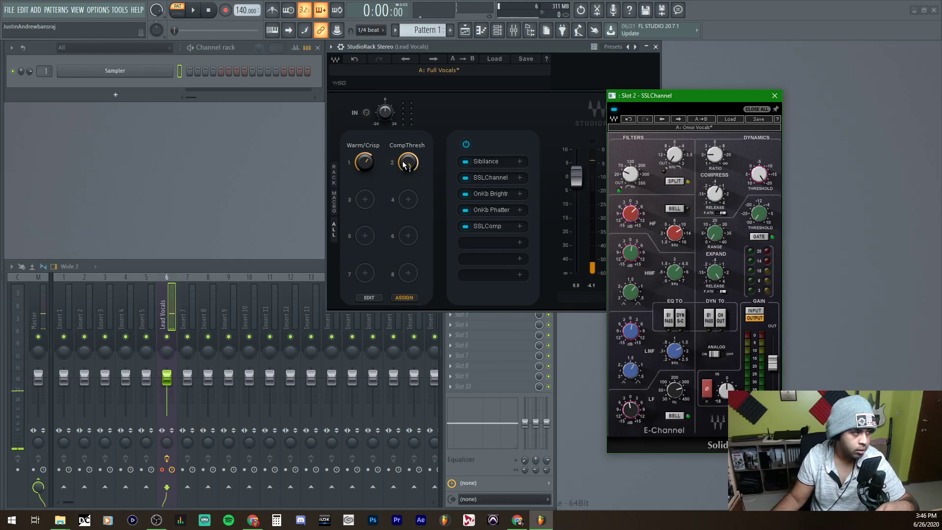
pyautogui.moveTo(401, 167); pyautogui.dragTo(400, 190)
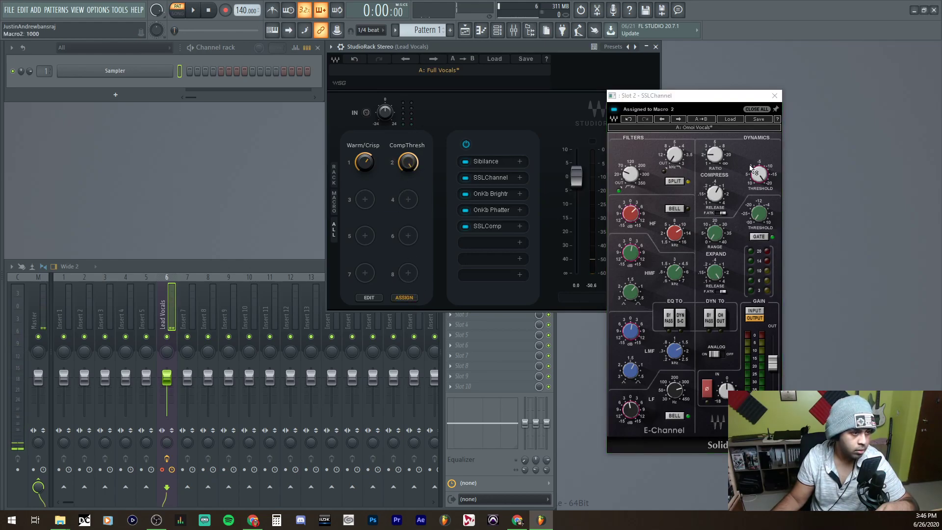
pyautogui.click(758, 214)
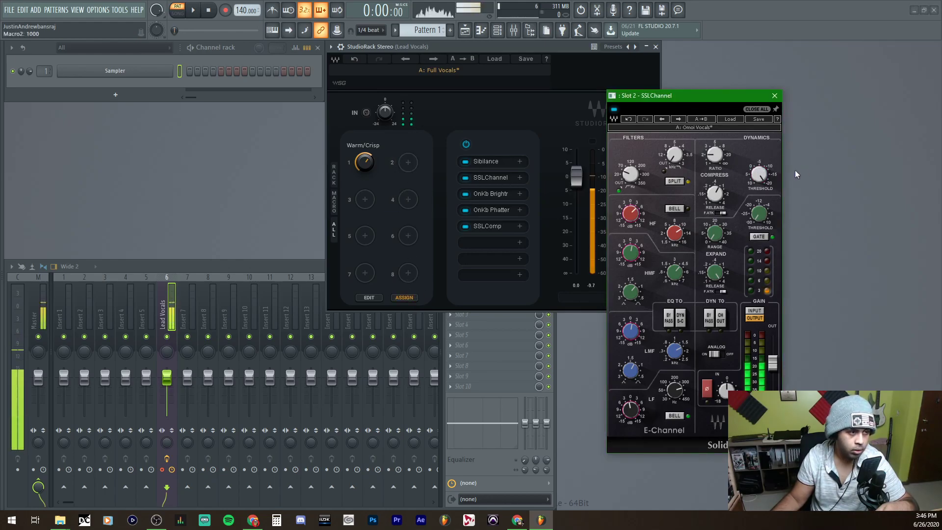
pyautogui.click(758, 174)
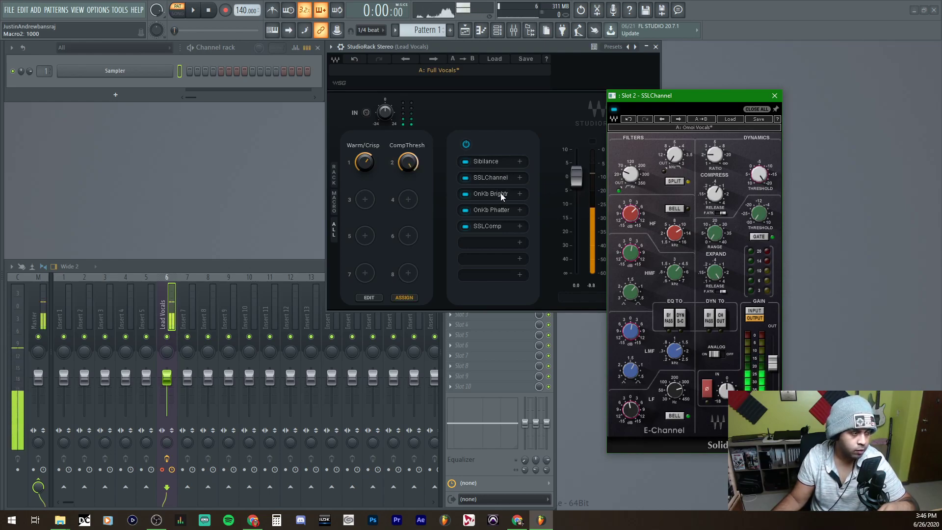
# Open Sibilance beside the rack, add its Range control to macro 2 and leave assign mode
pyautogui.click(501, 166)
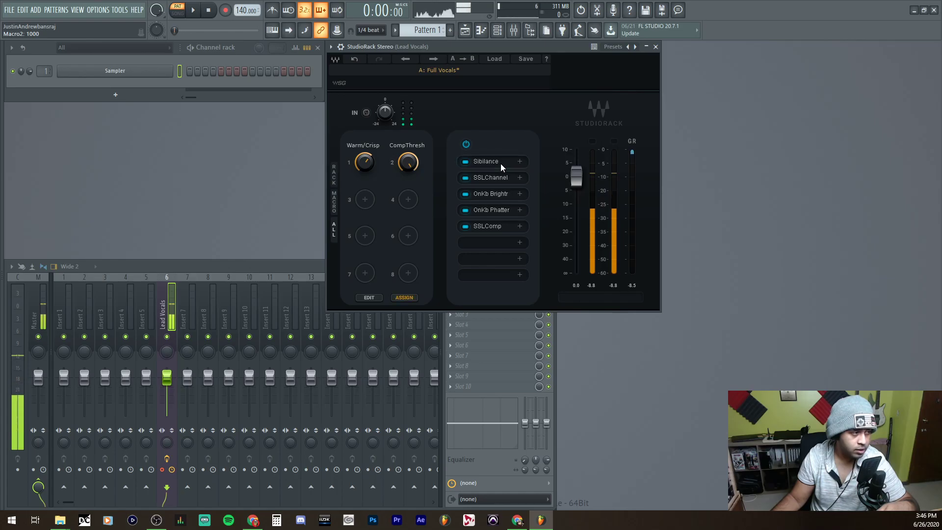
pyautogui.click(500, 164)
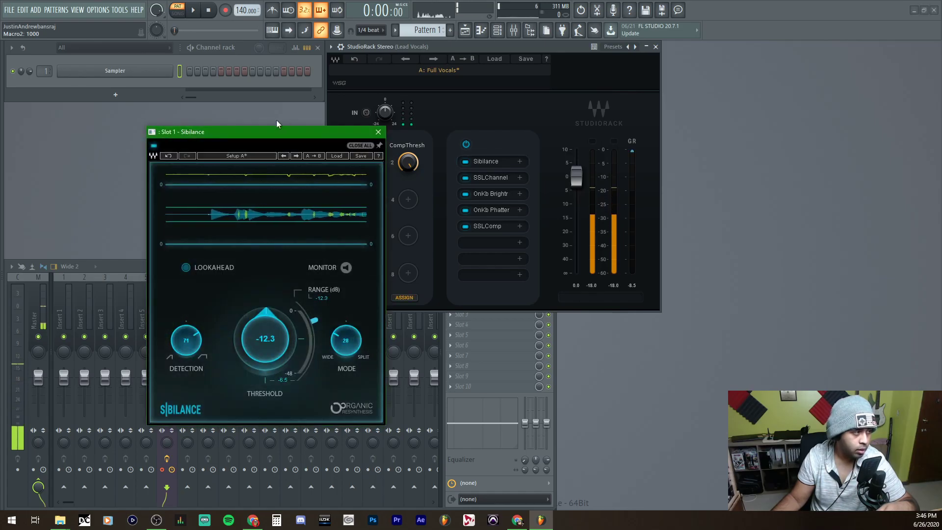
pyautogui.moveTo(269, 134); pyautogui.dragTo(793, 52)
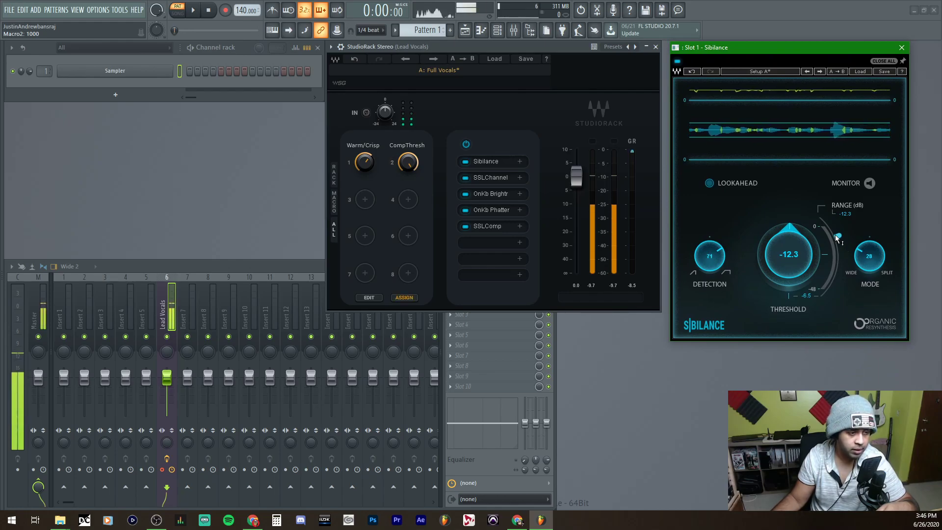
pyautogui.moveTo(837, 239); pyautogui.dragTo(825, 215)
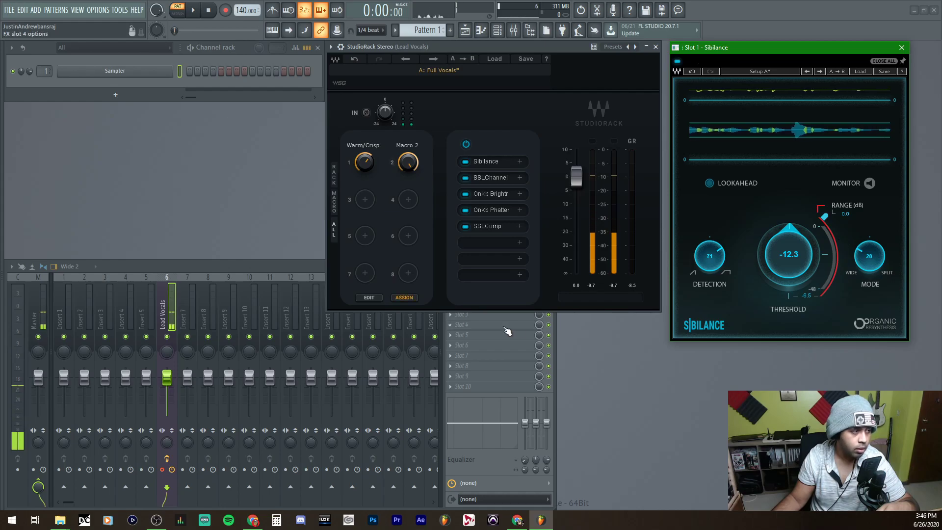
pyautogui.click(398, 299)
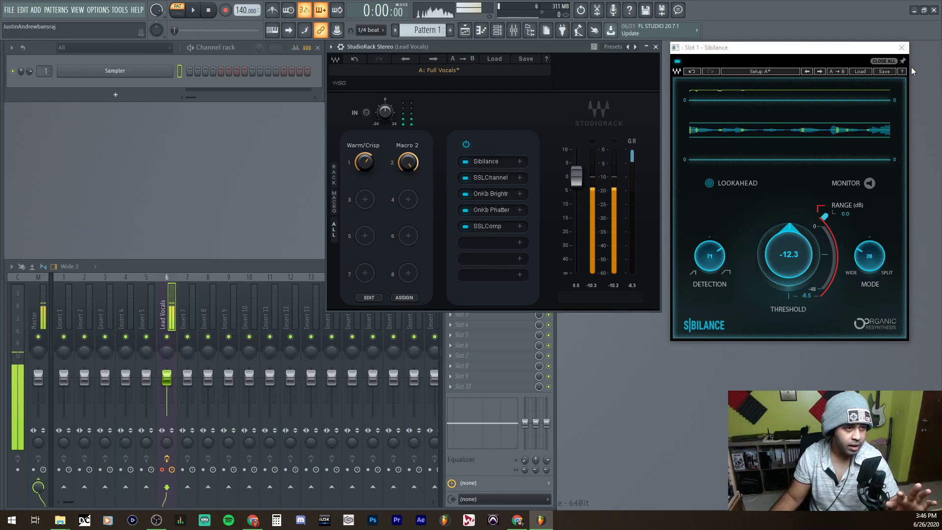
# Place SSLChannel on the other side of the rack and sweep macro 2 to check the threshold and Sibilance's Range together
pyautogui.click(493, 179)
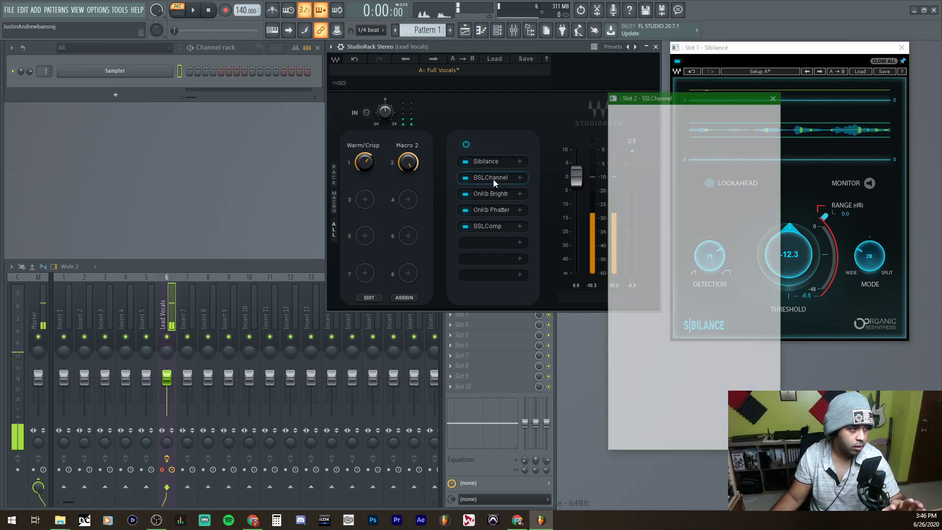
pyautogui.moveTo(657, 98); pyautogui.dragTo(145, 96)
pyautogui.moveTo(408, 162); pyautogui.dragTo(408, 127)
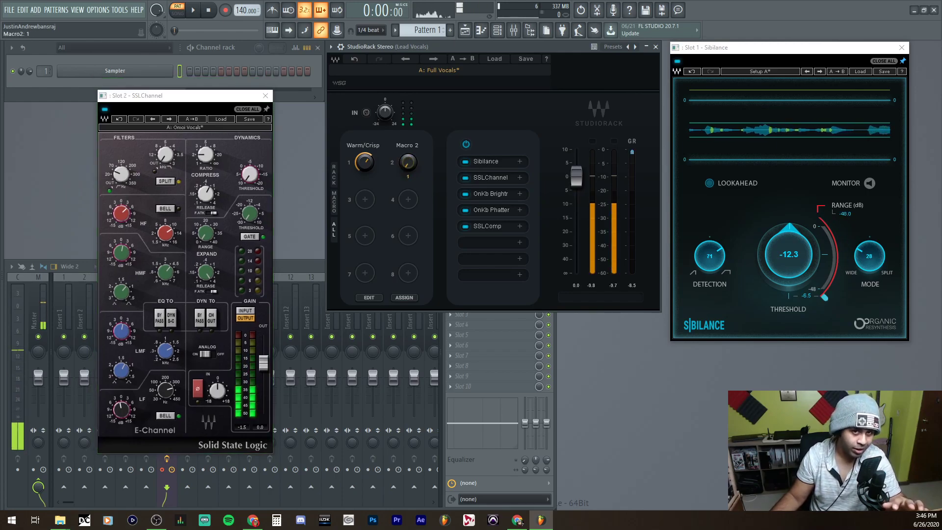
# Rename macro 2 as Dynamnics
pyautogui.doubleClick(401, 158)
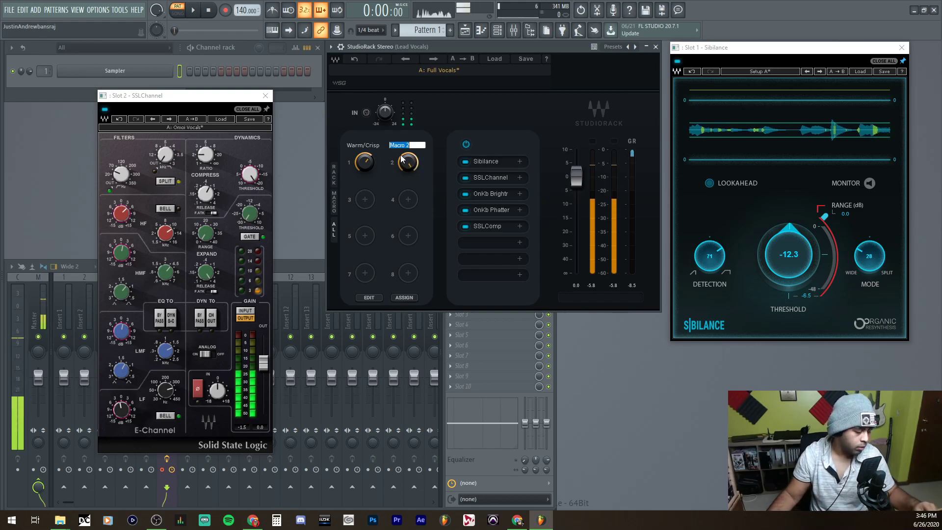
pyautogui.write('Dynamnics')
pyautogui.press('Return')
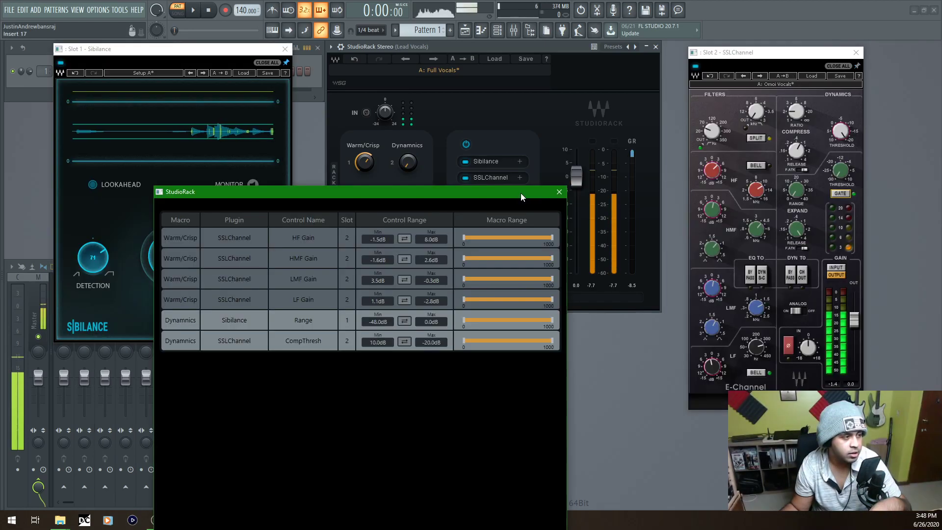
# Adjust Sibilance's Range directly, move the macro assignment table clear of the rack and turn the Dynamnics macro up to 1000
pyautogui.moveTo(521, 194); pyautogui.dragTo(667, 94)
pyautogui.moveTo(214, 221); pyautogui.dragTo(214, 240)
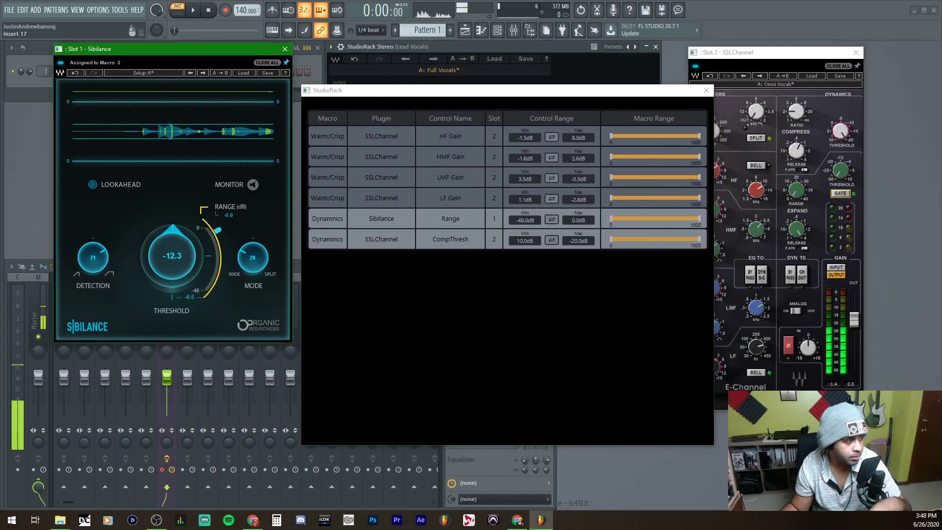
pyautogui.moveTo(521, 104); pyautogui.dragTo(535, 287)
pyautogui.moveTo(408, 162); pyautogui.dragTo(407, 142)
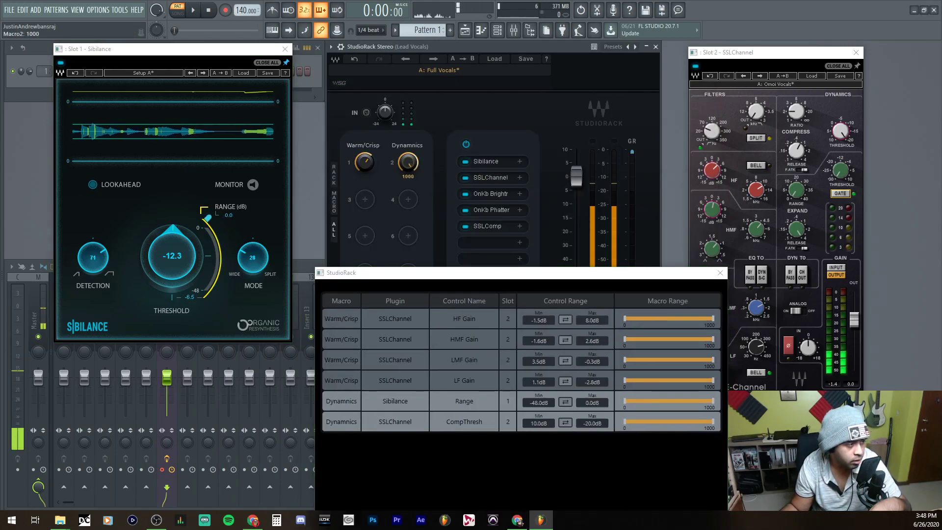
pyautogui.moveTo(451, 280); pyautogui.dragTo(438, 128)
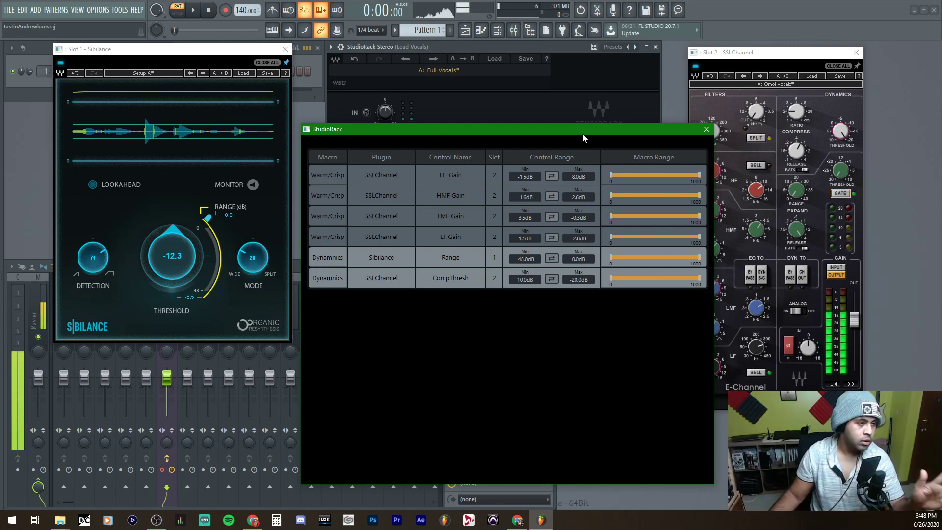
pyautogui.moveTo(565, 129); pyautogui.dragTo(569, 251)
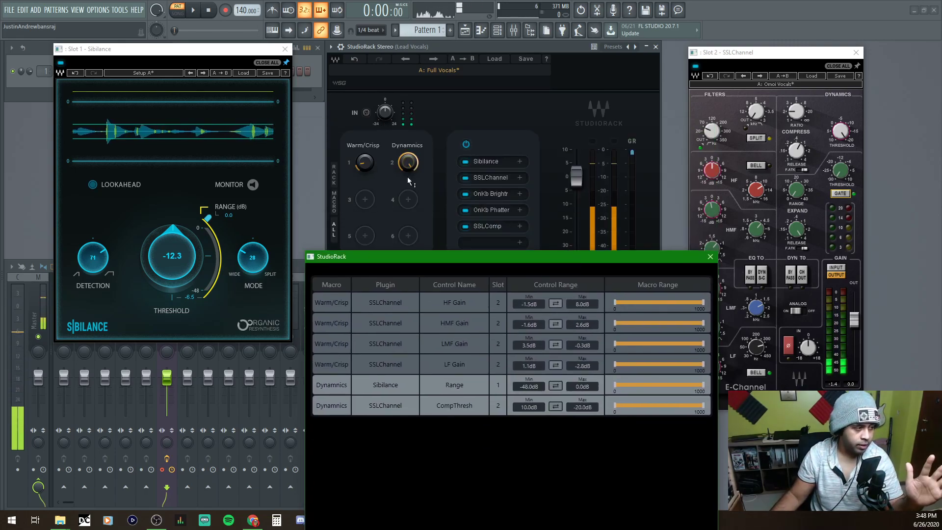
pyautogui.moveTo(420, 251); pyautogui.dragTo(405, 126)
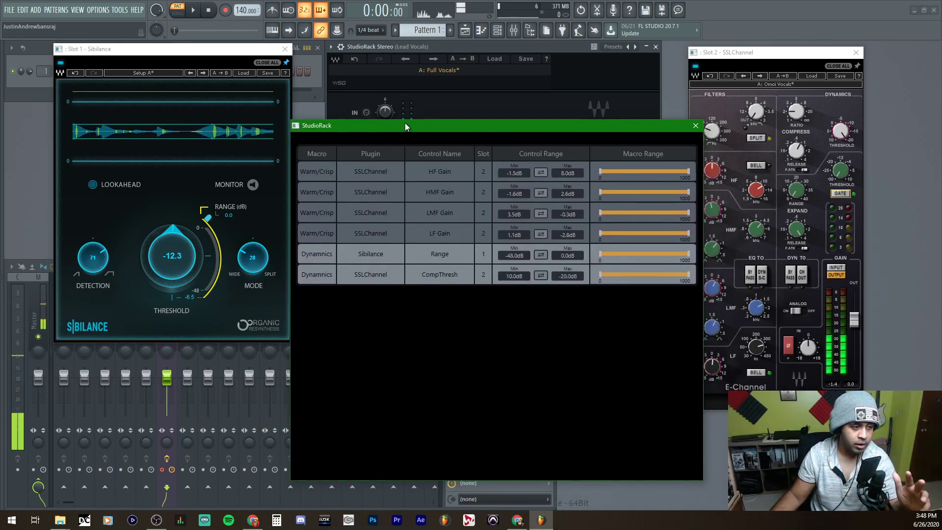
# Swap the minimum and maximum of Sibilance's Range assignment and pull Sibilance's Range down to -44.0 dB
pyautogui.click(214, 220)
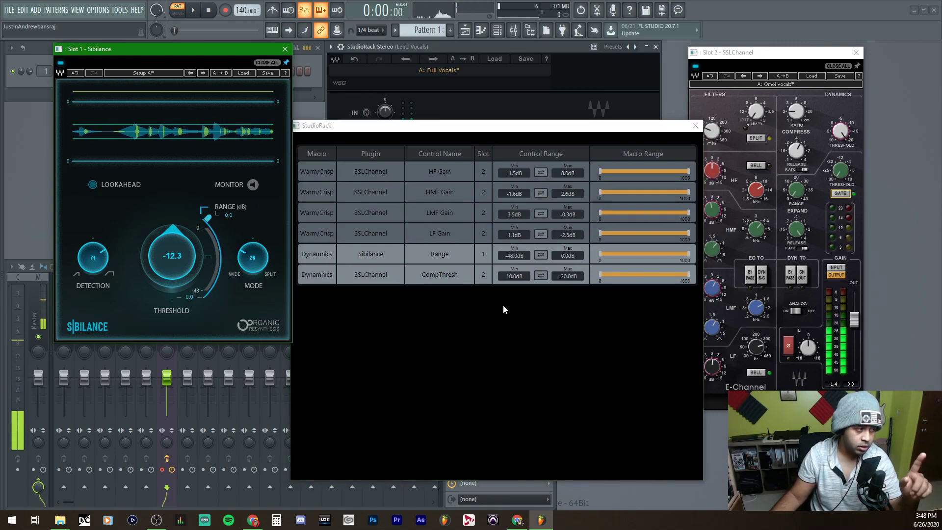
pyautogui.click(540, 254)
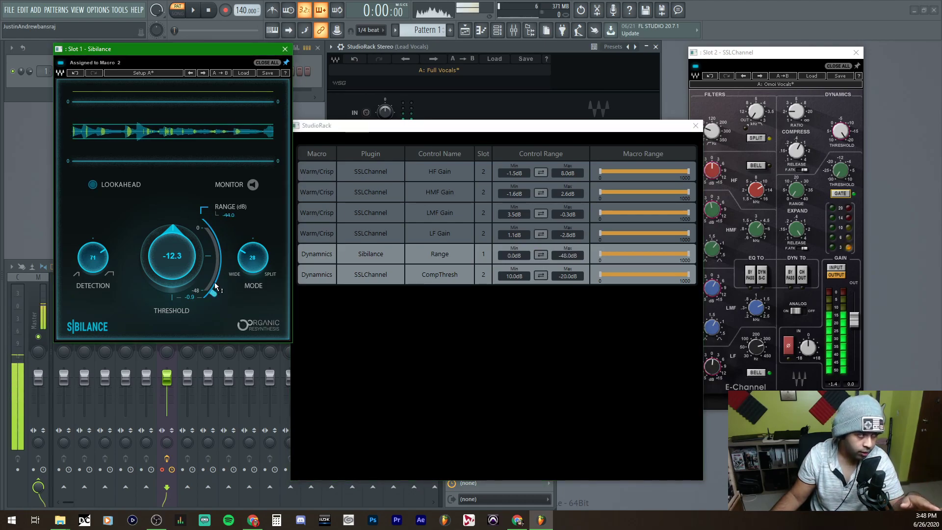
pyautogui.moveTo(222, 276); pyautogui.dragTo(215, 286)
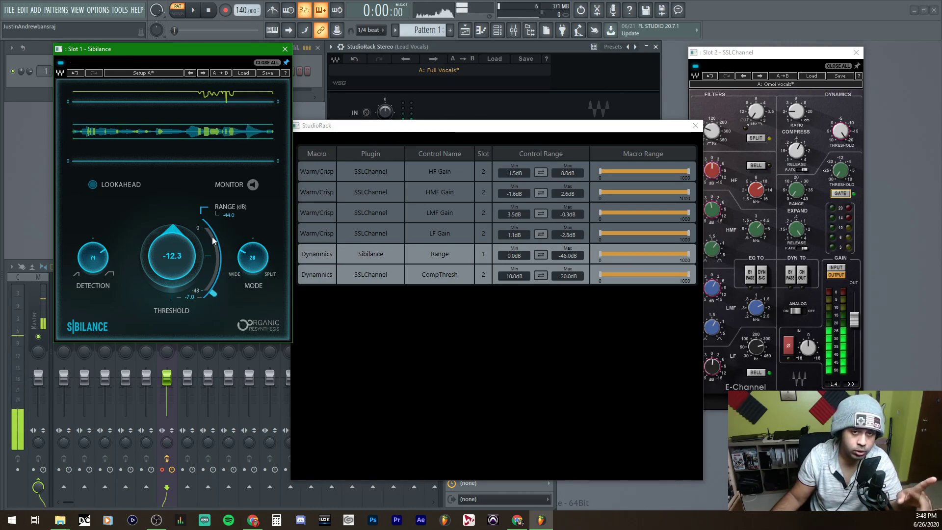
# Raise Sibilance's Detection to 79 and audition the removed signal with Monitor while moving Range to its lowest setting
pyautogui.scroll(8, 105, 261)
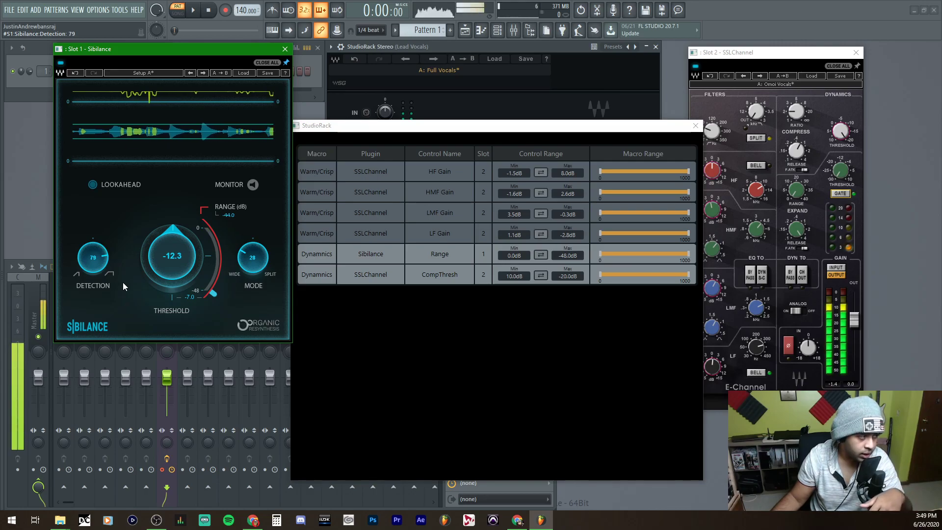
pyautogui.click(252, 185)
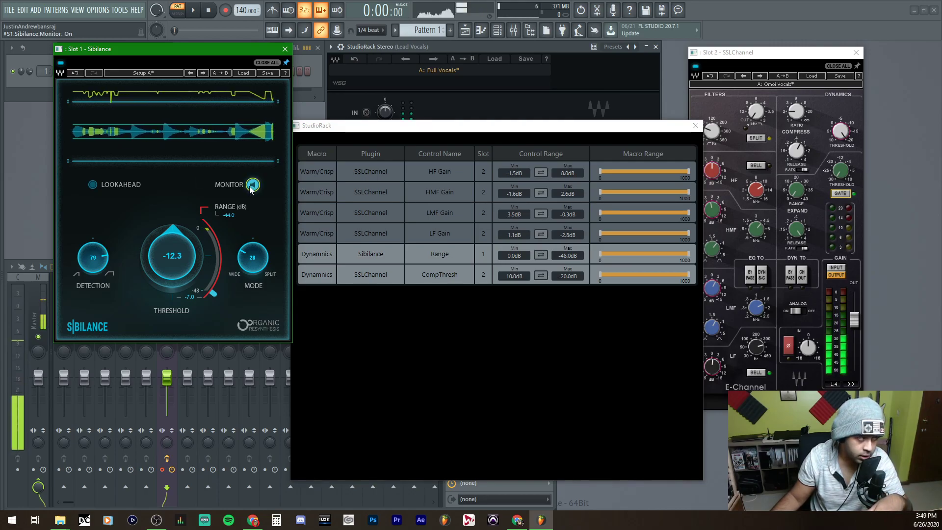
pyautogui.moveTo(218, 287)
pyautogui.mouseDown()
pyautogui.moveTo(220, 251)
pyautogui.moveTo(192, 218)
pyautogui.moveTo(208, 214)
pyautogui.moveTo(208, 299)
pyautogui.mouseUp()
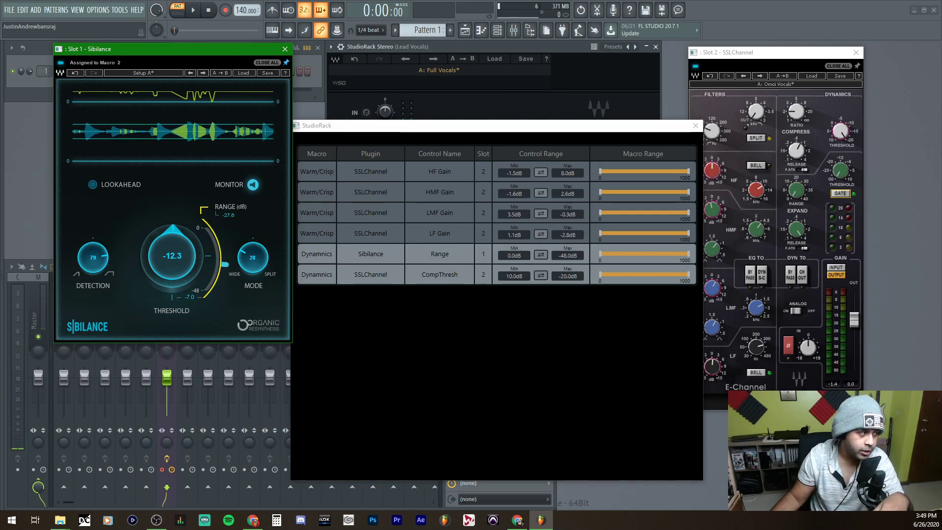
pyautogui.click(252, 185)
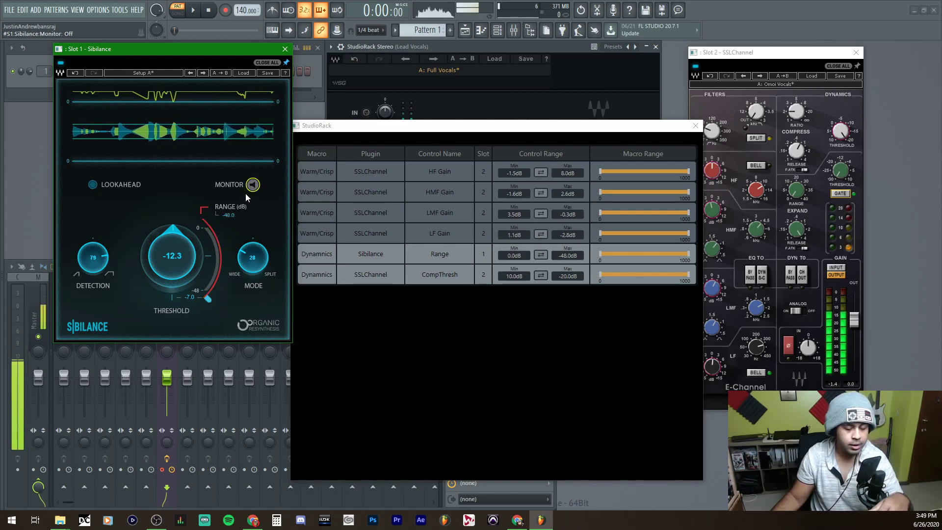
# Ease Sibilance's Range to -8.4 dB, checking it with Monitor, and make that the maximum of its Dynamnics macro assignment
pyautogui.moveTo(208, 298); pyautogui.dragTo(208, 218)
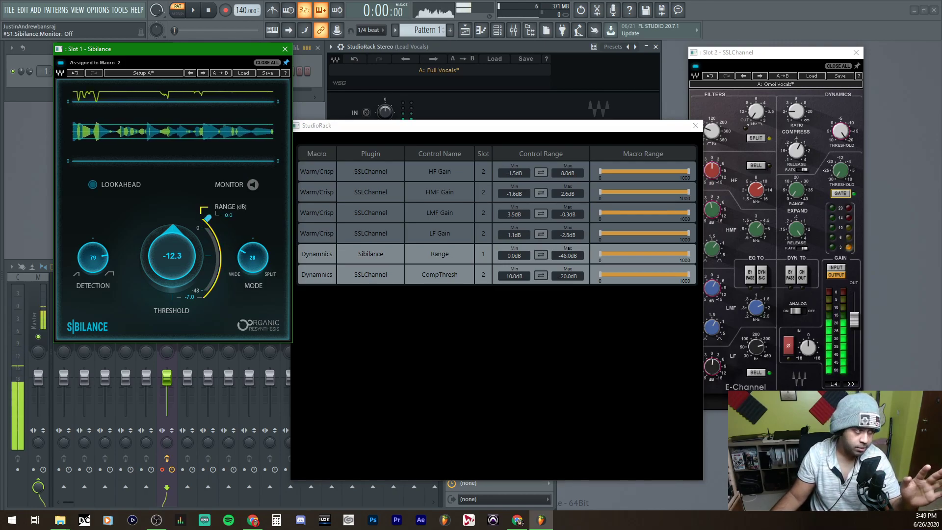
pyautogui.moveTo(208, 218)
pyautogui.mouseDown()
pyautogui.moveTo(208, 298)
pyautogui.moveTo(225, 263)
pyautogui.moveTo(217, 229)
pyautogui.mouseUp()
pyautogui.click(252, 184)
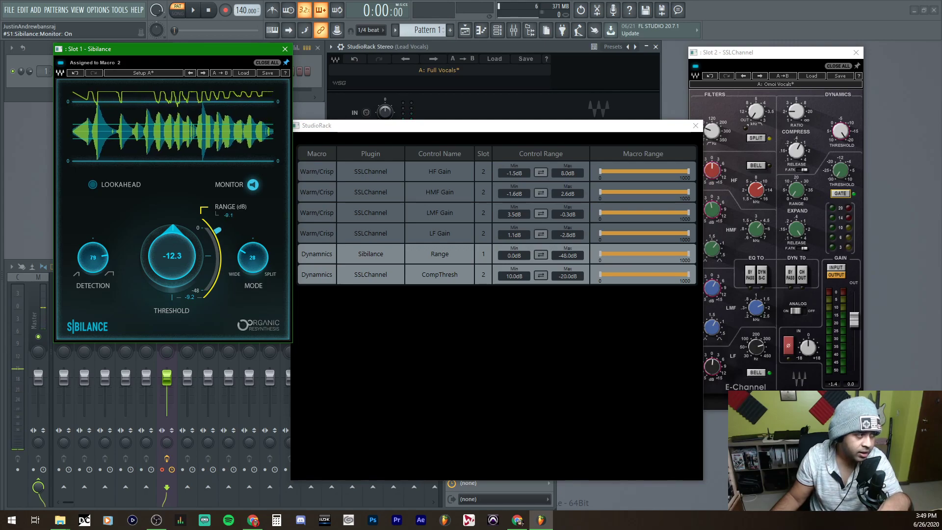
pyautogui.click(252, 185)
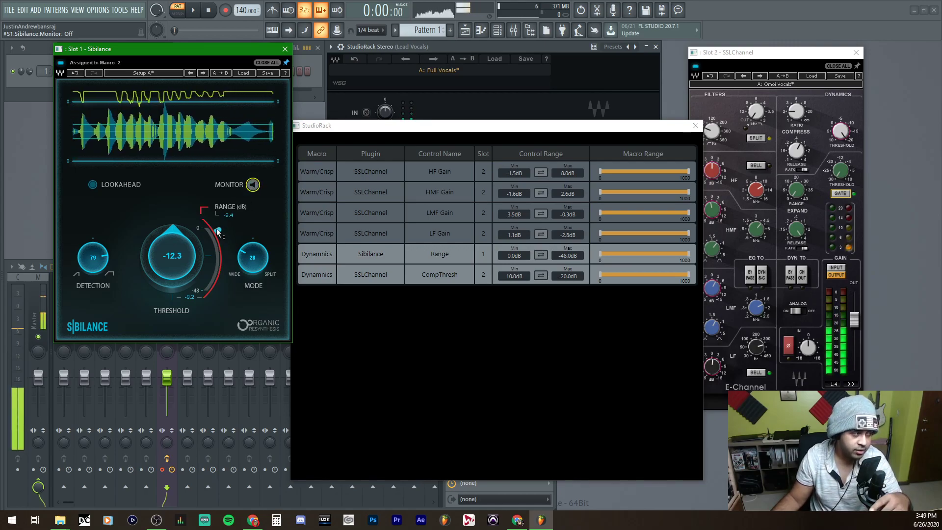
pyautogui.moveTo(448, 124); pyautogui.dragTo(443, 164)
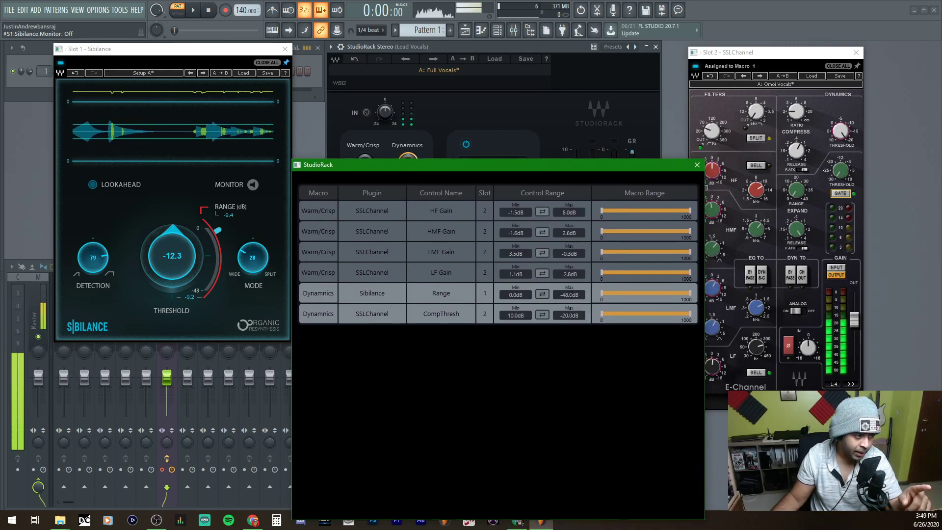
pyautogui.click(572, 295)
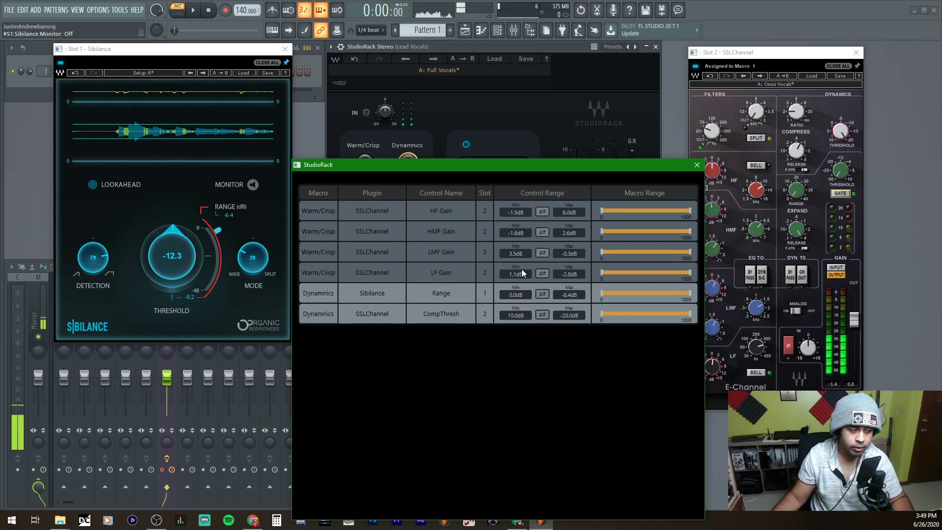
# Try SSLChannel's compressor threshold and an input level of 6.8 dB
pyautogui.click(843, 134)
pyautogui.moveTo(843, 133); pyautogui.dragTo(845, 133)
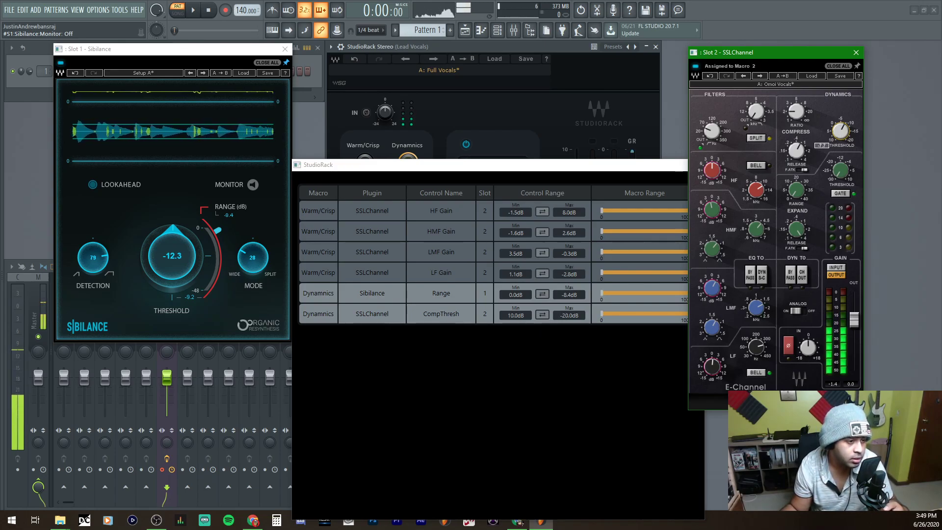
pyautogui.click(809, 347)
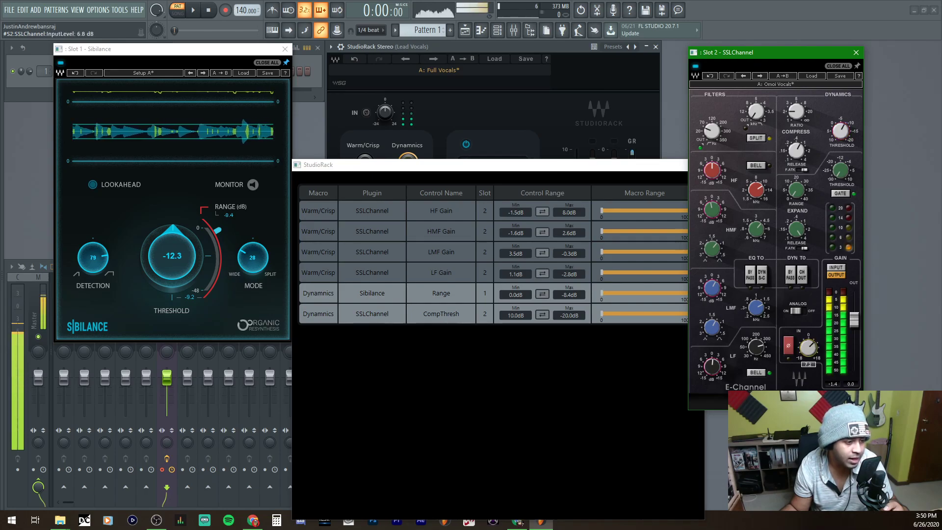
pyautogui.moveTo(809, 348); pyautogui.dragTo(810, 371)
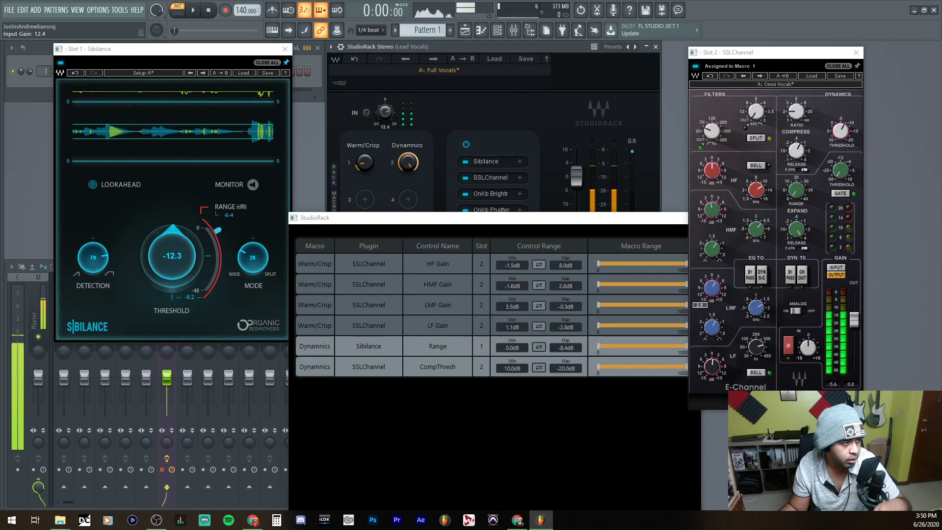
# Set the rack's input gain to 10 and lower SSLChannel's output gain to -8.7 dB
pyautogui.click(385, 127)
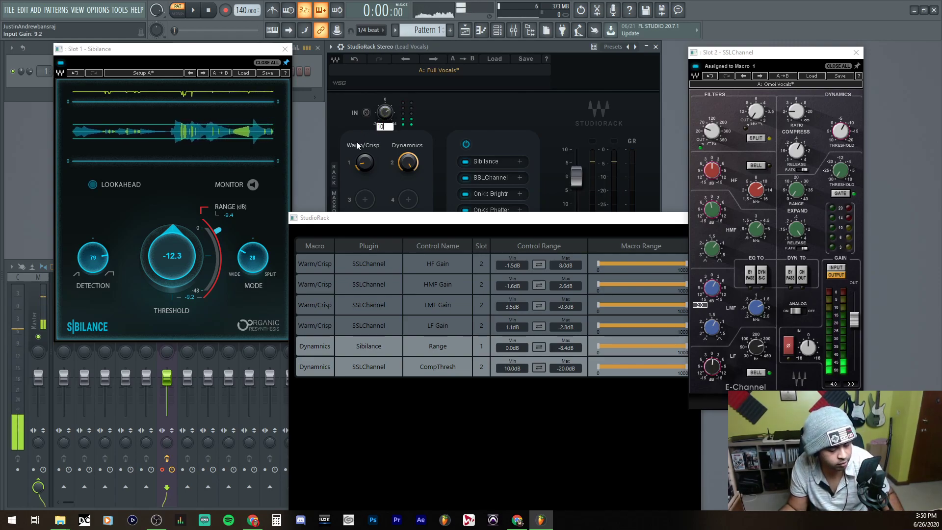
pyautogui.write('10')
pyautogui.press('Return')
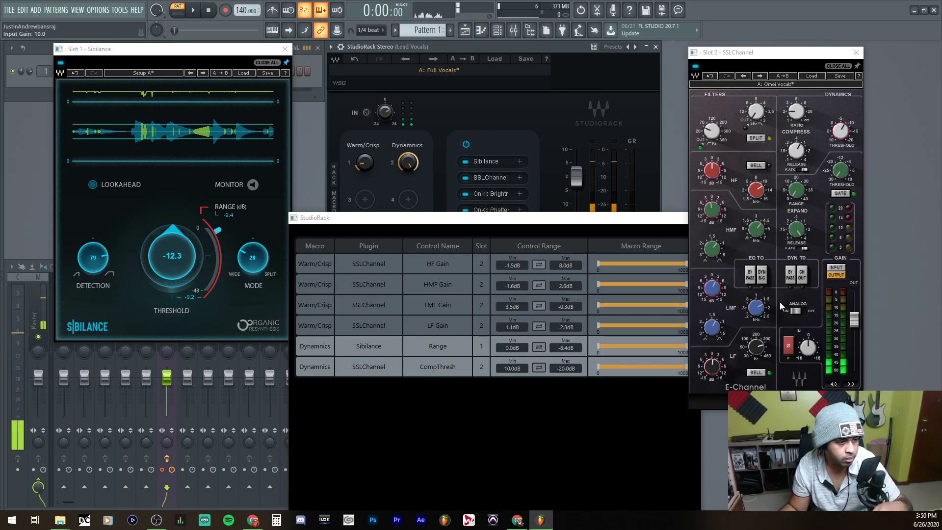
pyautogui.moveTo(854, 319); pyautogui.dragTo(854, 331)
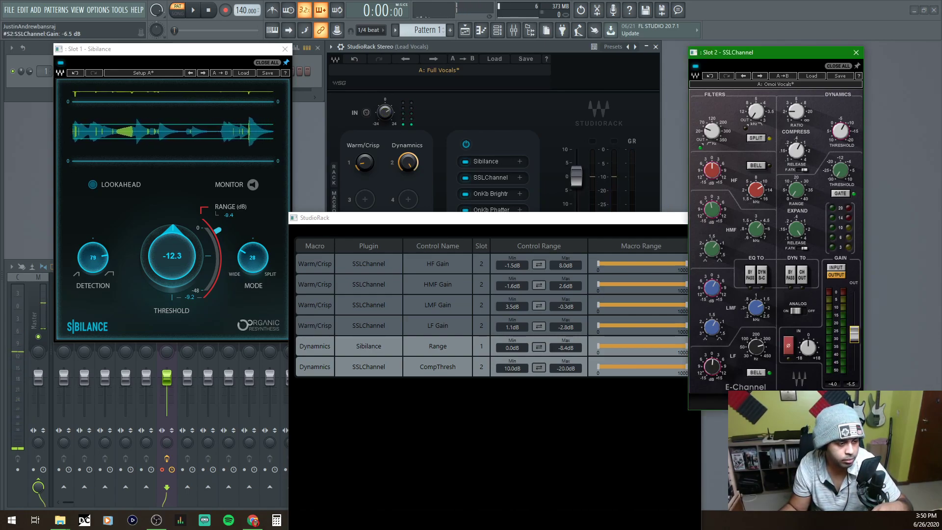
pyautogui.moveTo(854, 334); pyautogui.dragTo(856, 337)
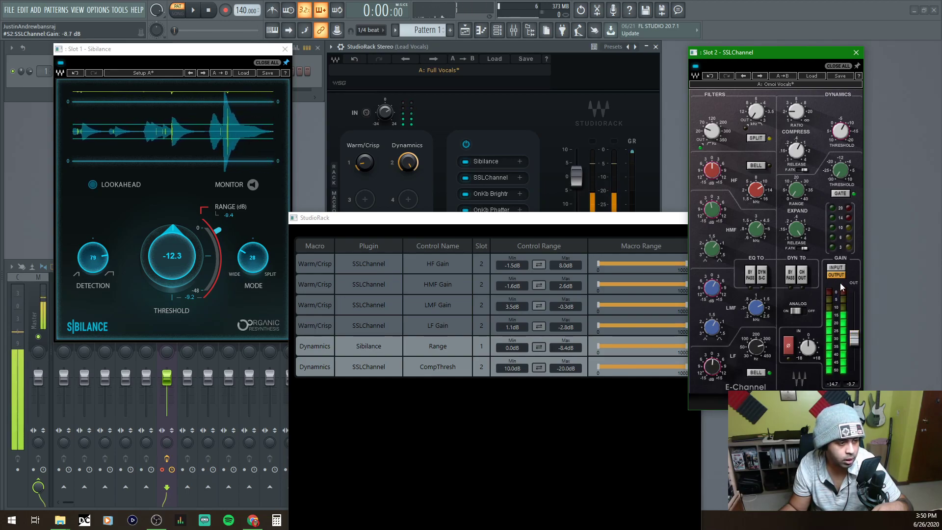
# Switch SSLChannel's meters to input, try an output gain of 3.6 dB and settle on -8.5 dB
pyautogui.click(836, 267)
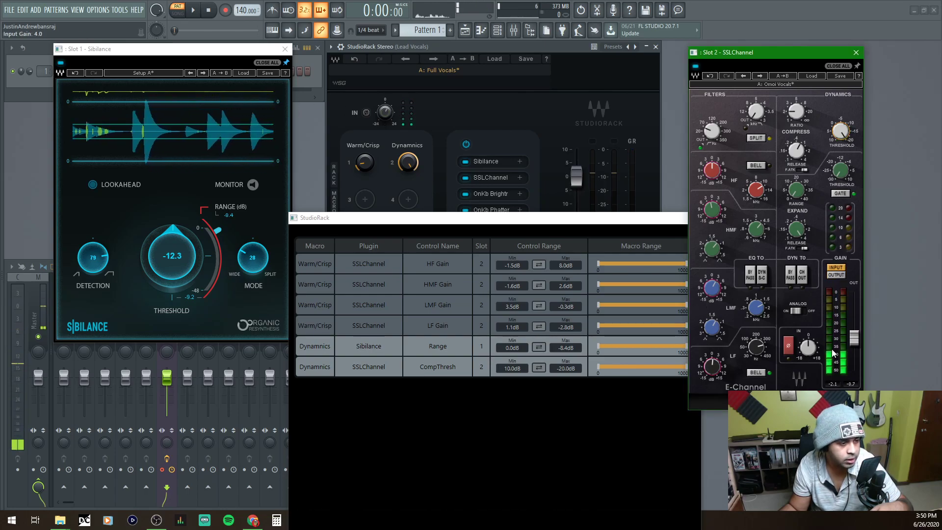
pyautogui.moveTo(854, 338); pyautogui.dragTo(854, 313)
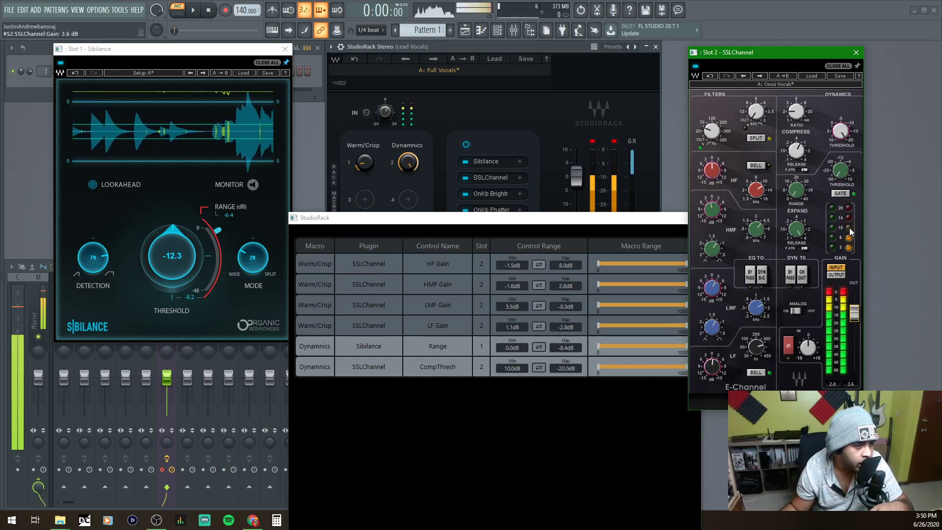
pyautogui.moveTo(842, 298); pyautogui.dragTo(842, 330)
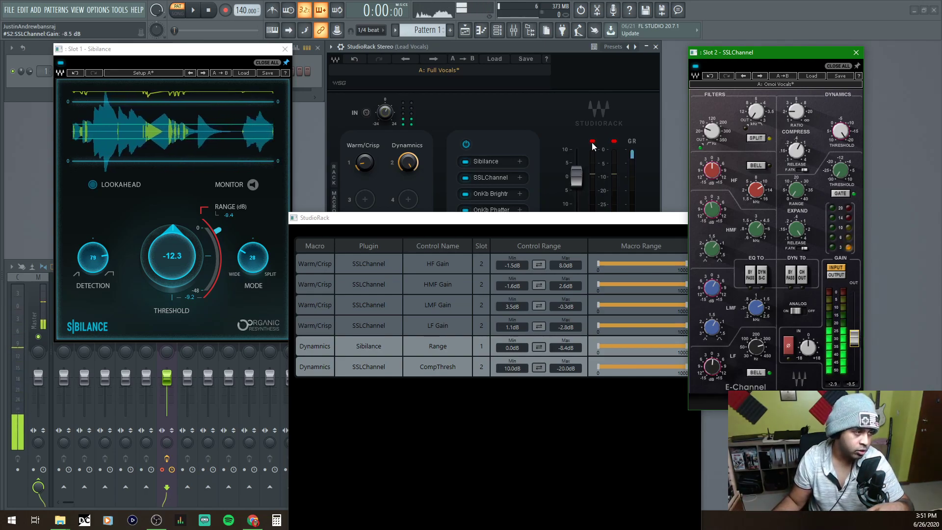
# Try out SSLChannel's compressor threshold and set the minimum of the CompThresh macro assignment to 1.7 dB
pyautogui.moveTo(840, 131); pyautogui.dragTo(841, 159)
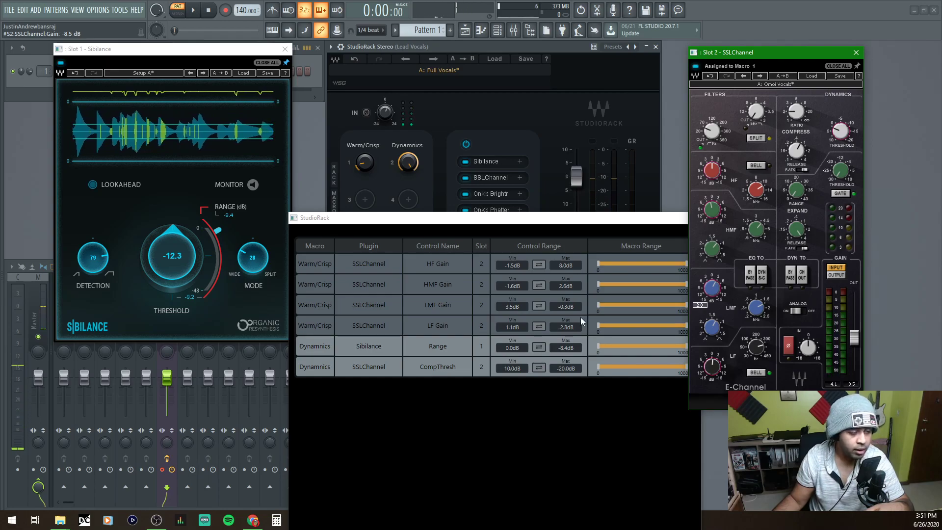
pyautogui.doubleClick(505, 348)
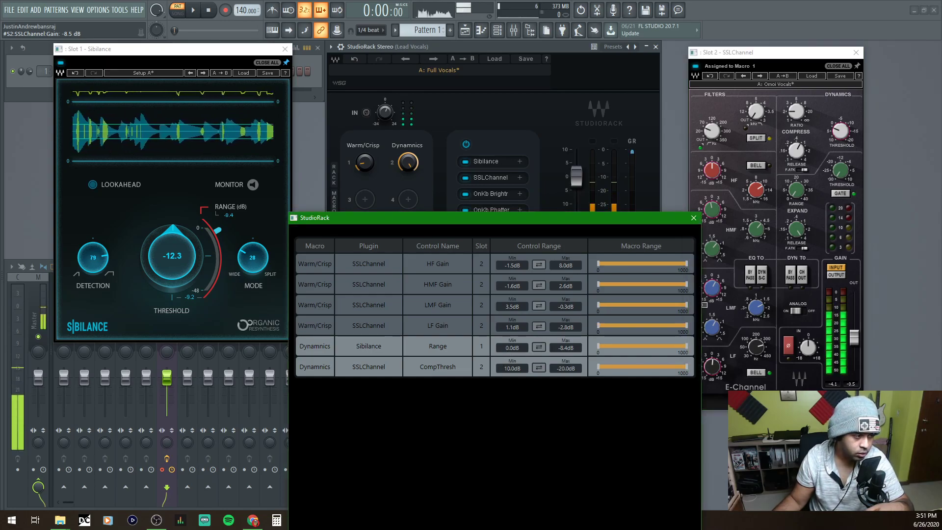
pyautogui.doubleClick(504, 369)
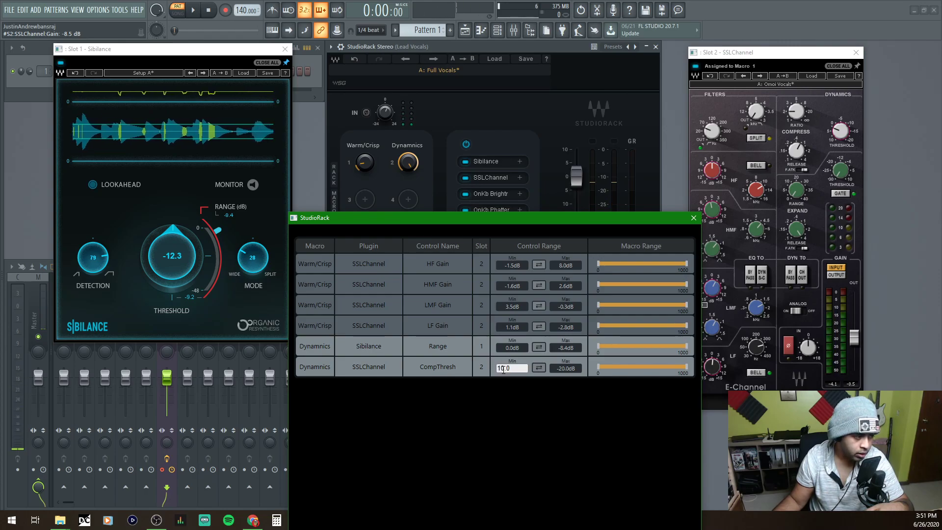
pyautogui.doubleClick(501, 368)
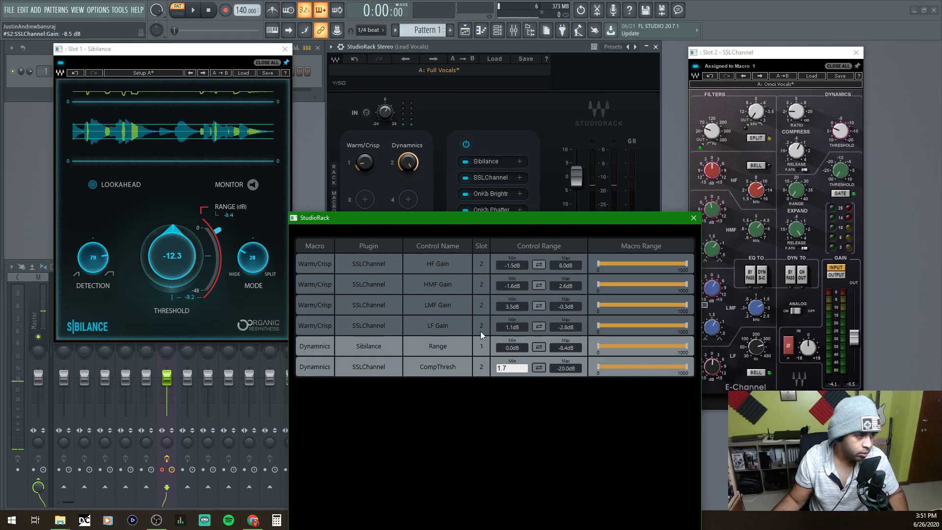
pyautogui.press('Return')
# Sweep the Dynamnics macro between 0 and 1000 to compare the vocals with and without the de-essing and compression
pyautogui.moveTo(403, 163); pyautogui.dragTo(404, 230)
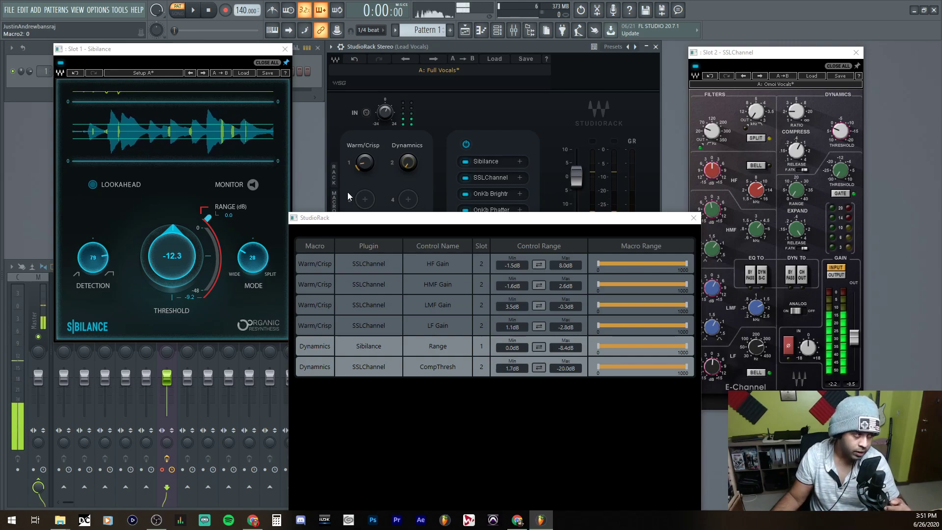
pyautogui.moveTo(405, 164); pyautogui.dragTo(406, 140)
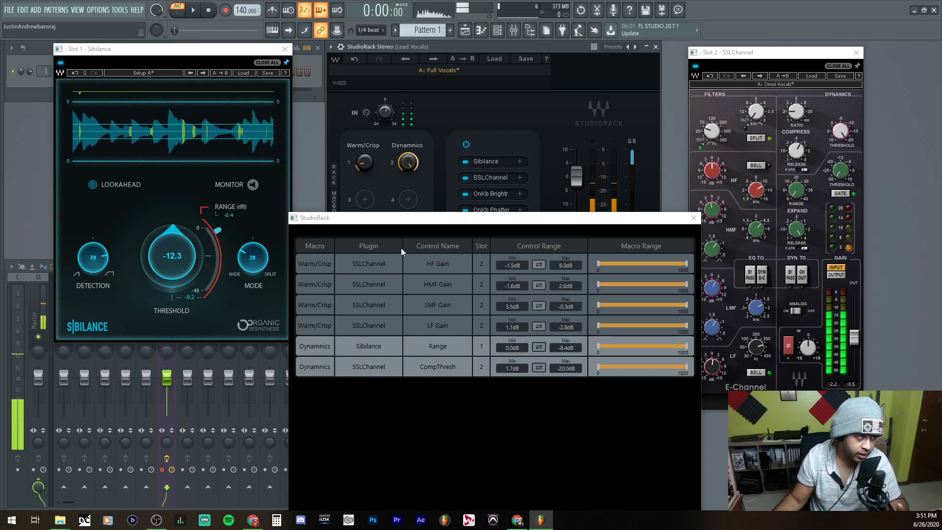
pyautogui.moveTo(409, 170)
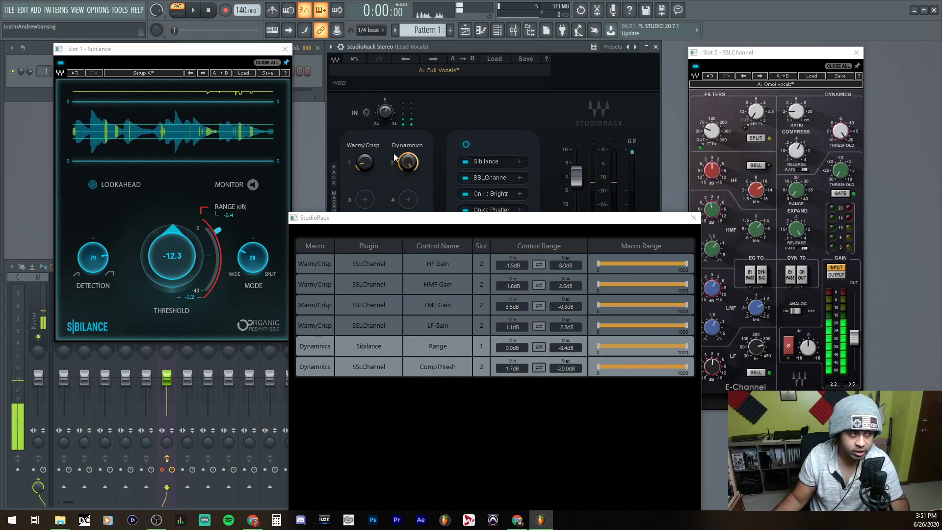
pyautogui.moveTo(404, 167); pyautogui.dragTo(404, 206)
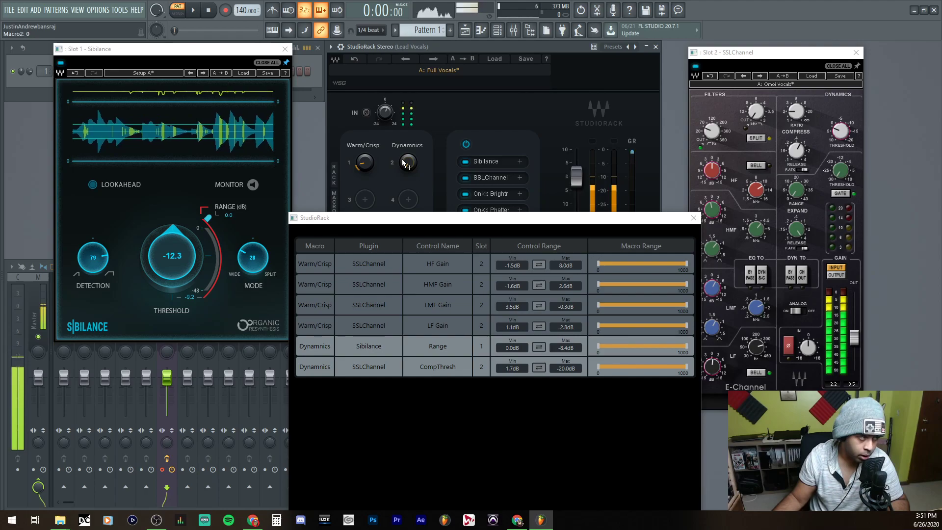
pyautogui.moveTo(408, 163); pyautogui.dragTo(407, 154)
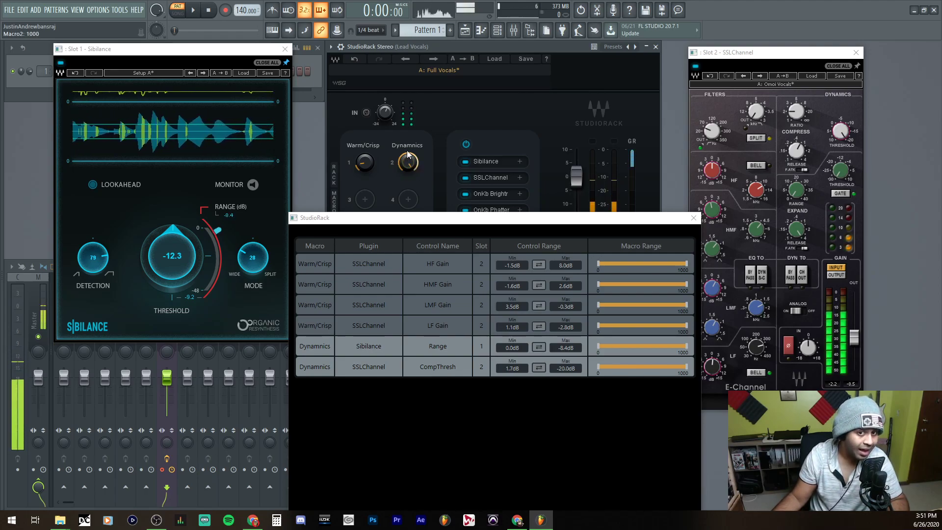
pyautogui.moveTo(411, 168); pyautogui.dragTo(411, 180)
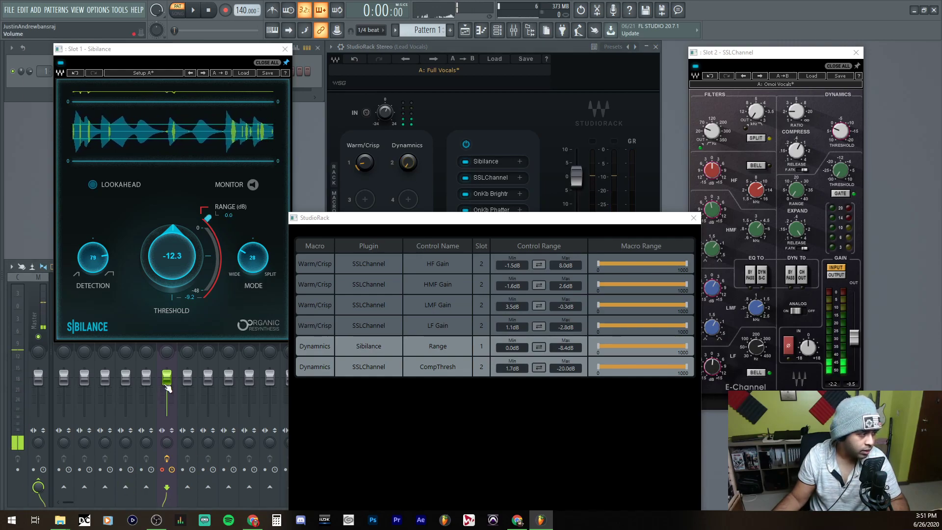
# Close the macro assignment table, place SSLComp beside the rack in SSLChannel's place and try its threshold
pyautogui.click(693, 226)
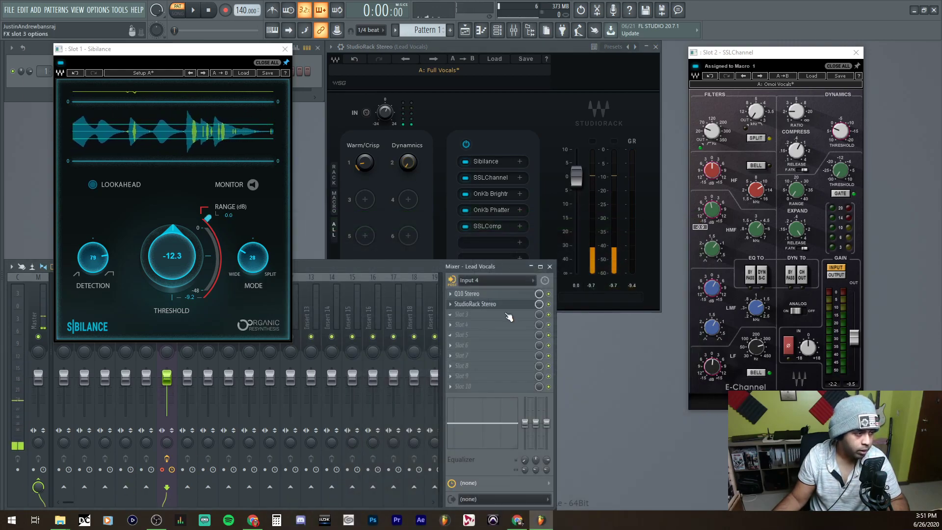
pyautogui.click(494, 318)
pyautogui.click(495, 226)
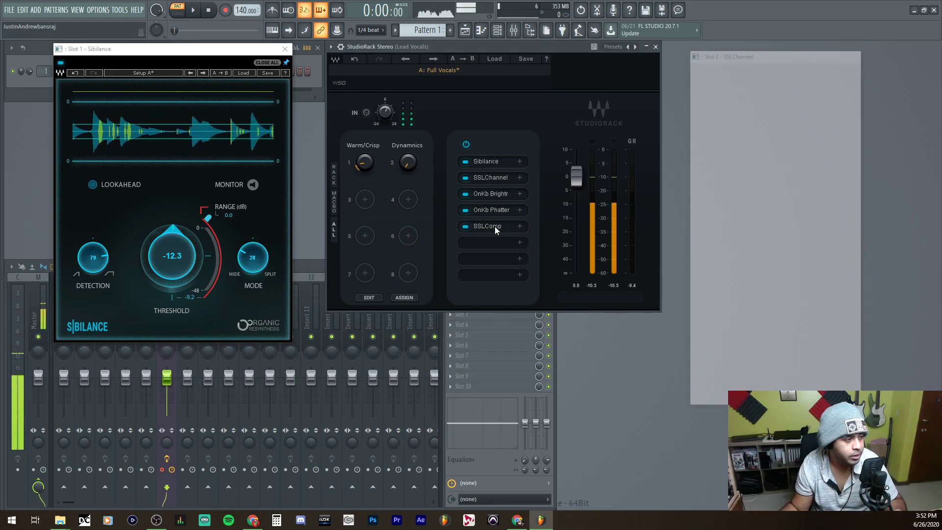
pyautogui.click(494, 226)
pyautogui.moveTo(306, 122); pyautogui.dragTo(777, 67)
pyautogui.click(749, 208)
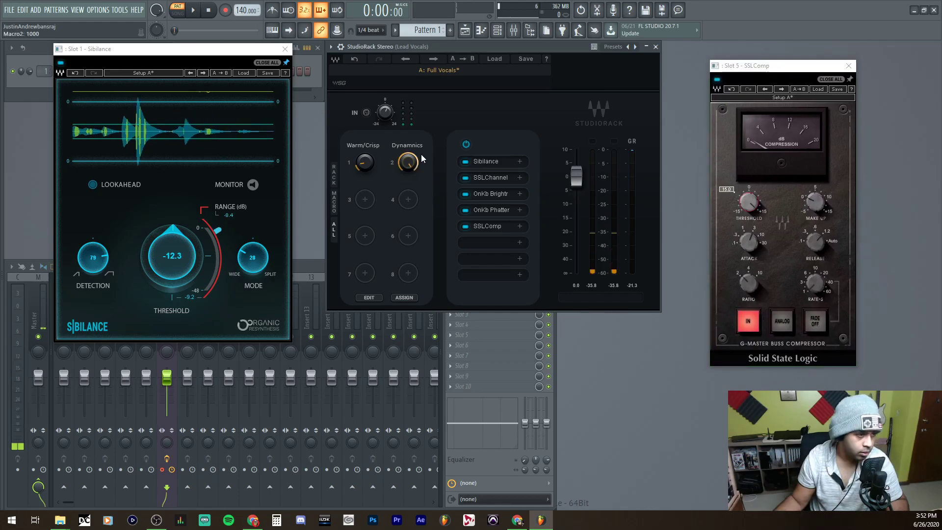
# Try out SSLComp's threshold, bring up the macro assignment table beside it and set the Thresh assignment's maximum to 7.0 dB
pyautogui.click(748, 201)
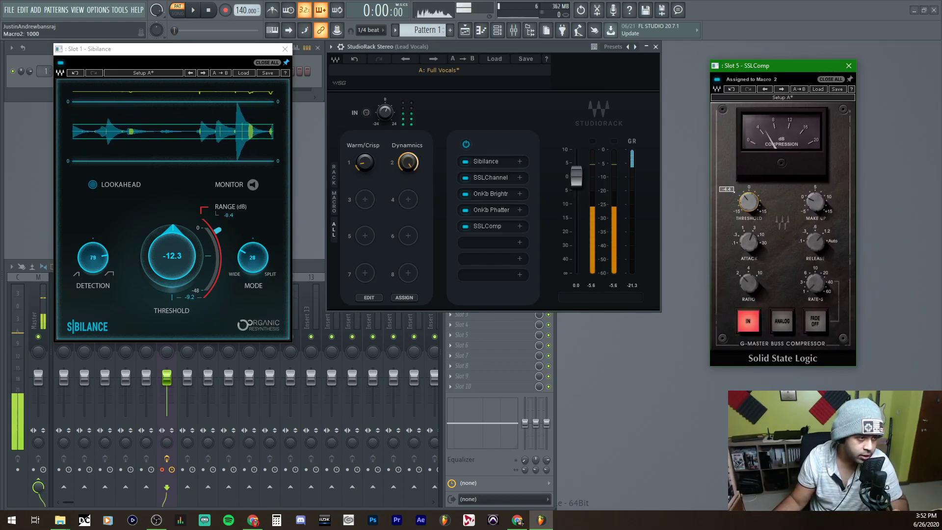
pyautogui.moveTo(748, 202); pyautogui.dragTo(744, 204)
pyautogui.click(369, 298)
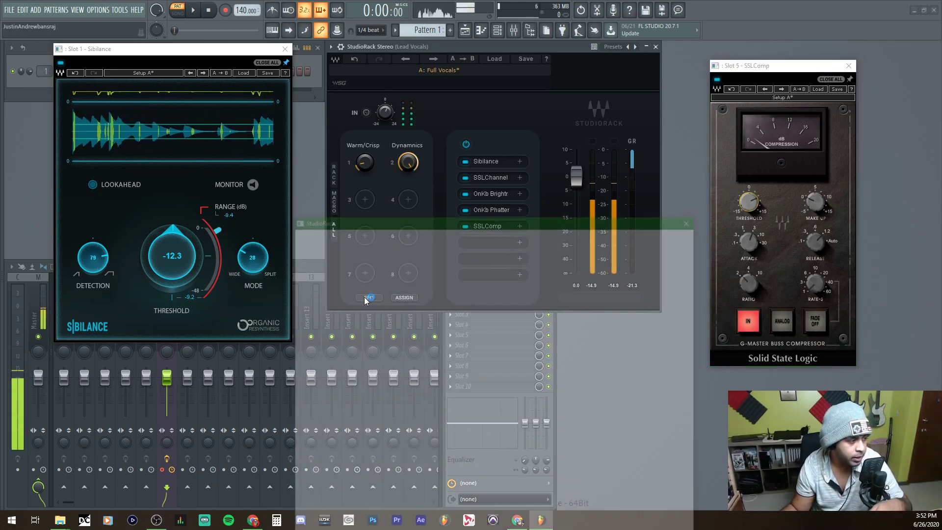
pyautogui.moveTo(391, 227); pyautogui.dragTo(304, 160)
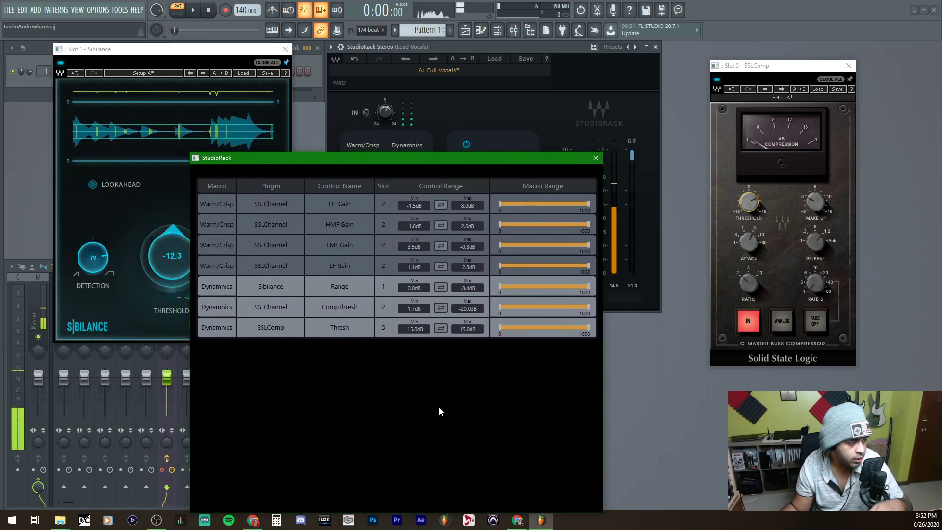
pyautogui.moveTo(407, 158); pyautogui.dragTo(406, 223)
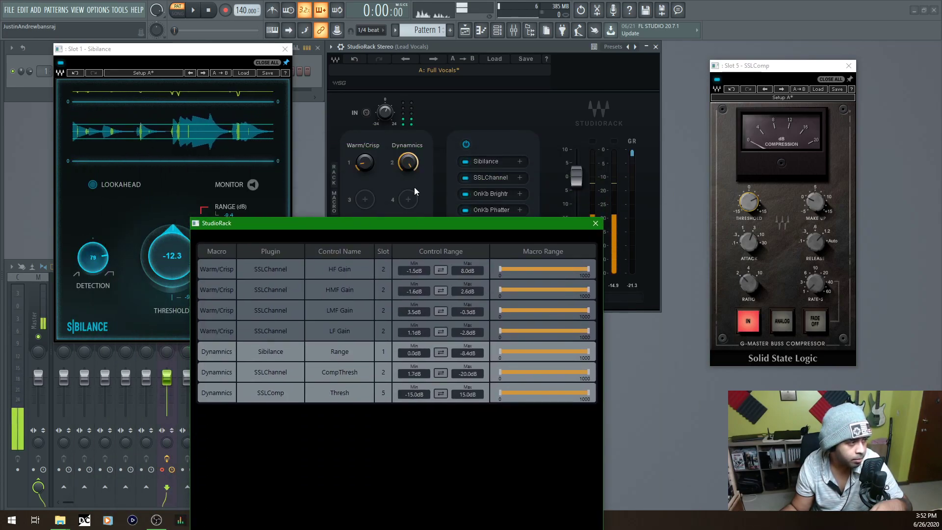
pyautogui.moveTo(520, 227); pyautogui.dragTo(552, 135)
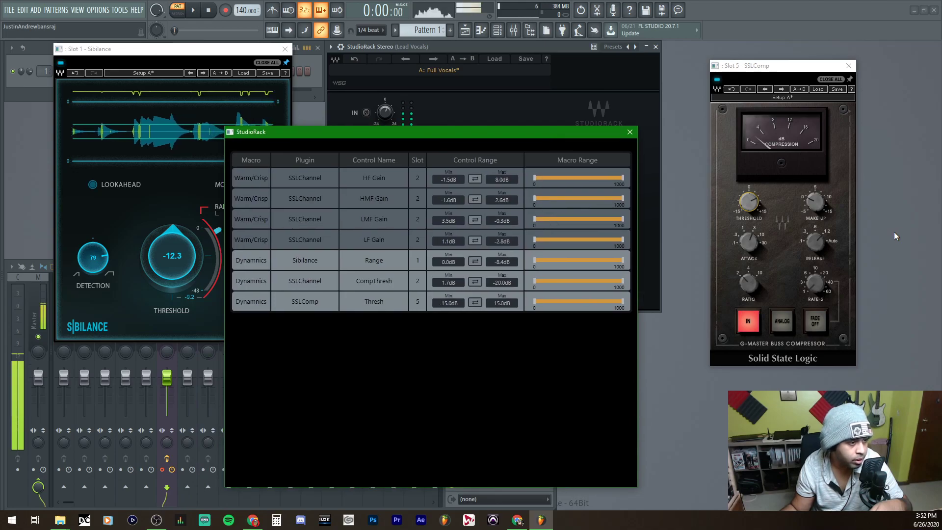
pyautogui.click(748, 205)
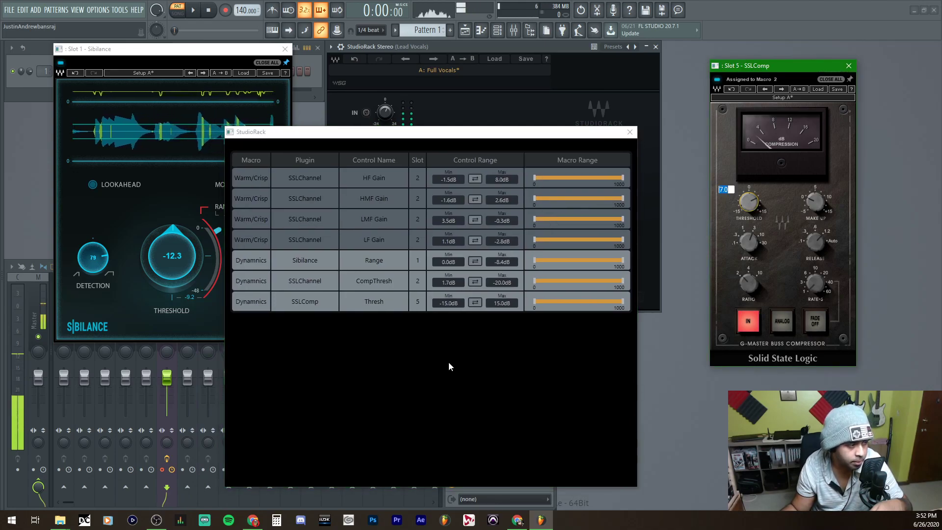
pyautogui.click(497, 305)
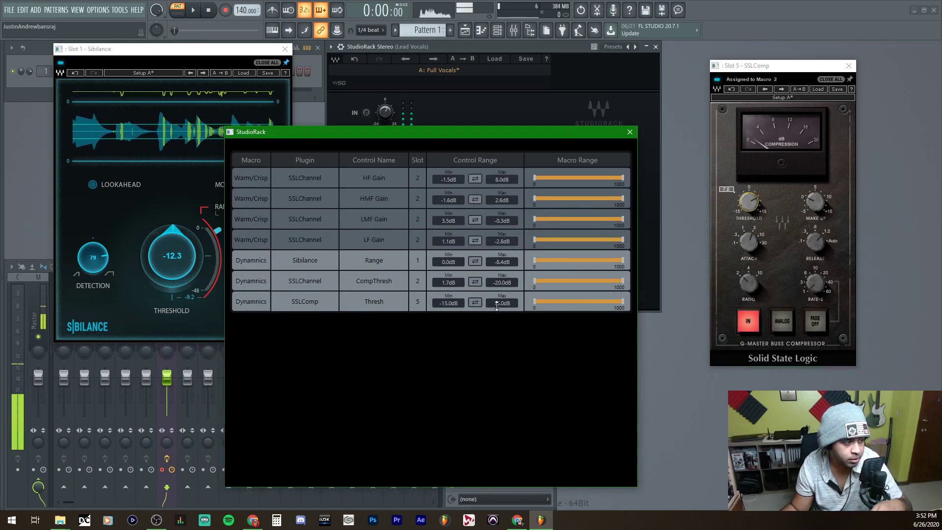
pyautogui.write('7')
pyautogui.press('Return')
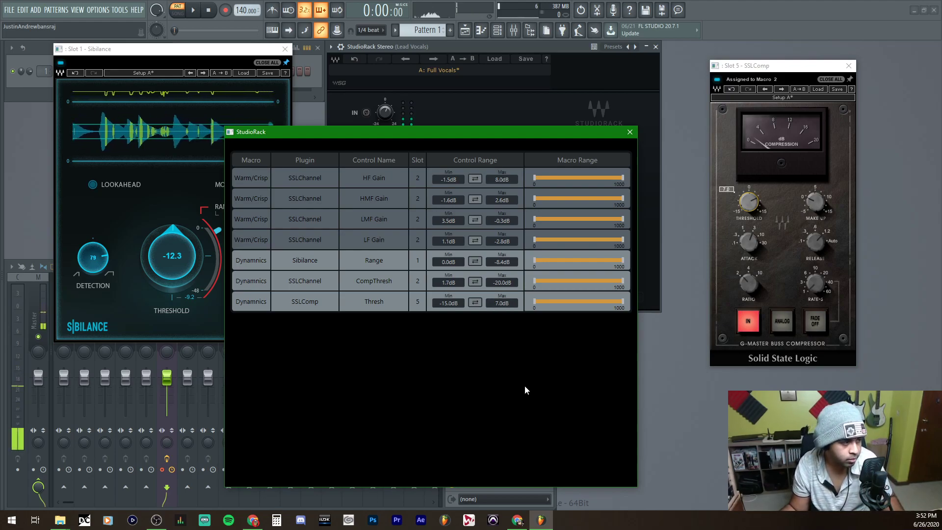
# Set the minimum of SSLComp's Thresh assignment to 15.0 dB, close the table and try the Dynamnics macro
pyautogui.click(747, 229)
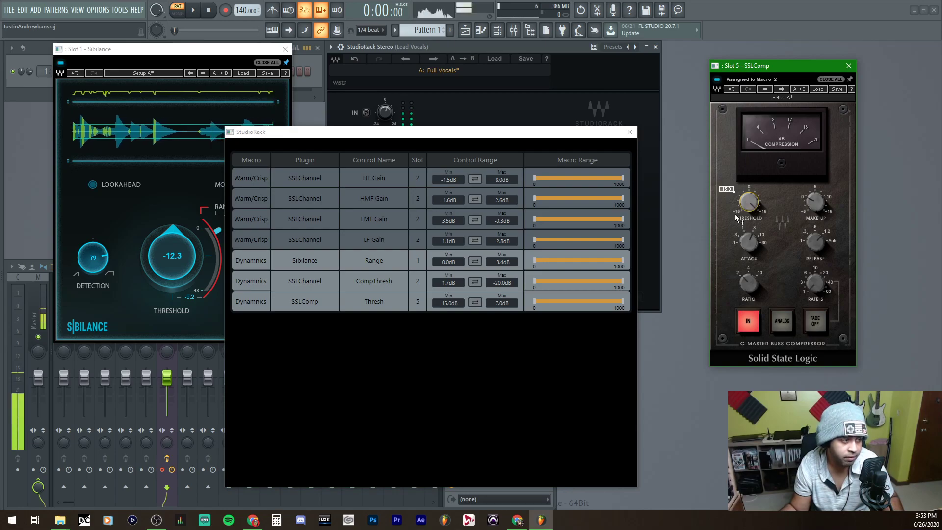
pyautogui.click(444, 302)
pyautogui.click(444, 303)
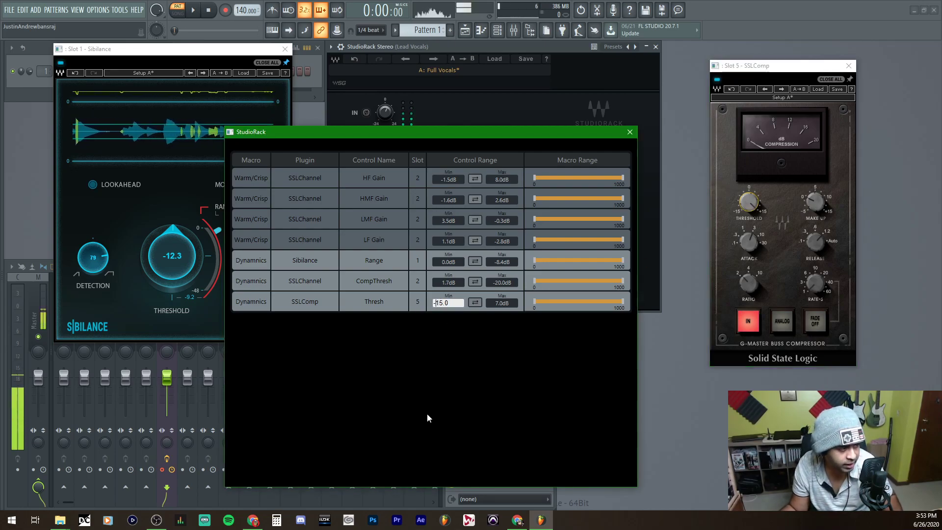
pyautogui.press('Delete')
pyautogui.press('Return')
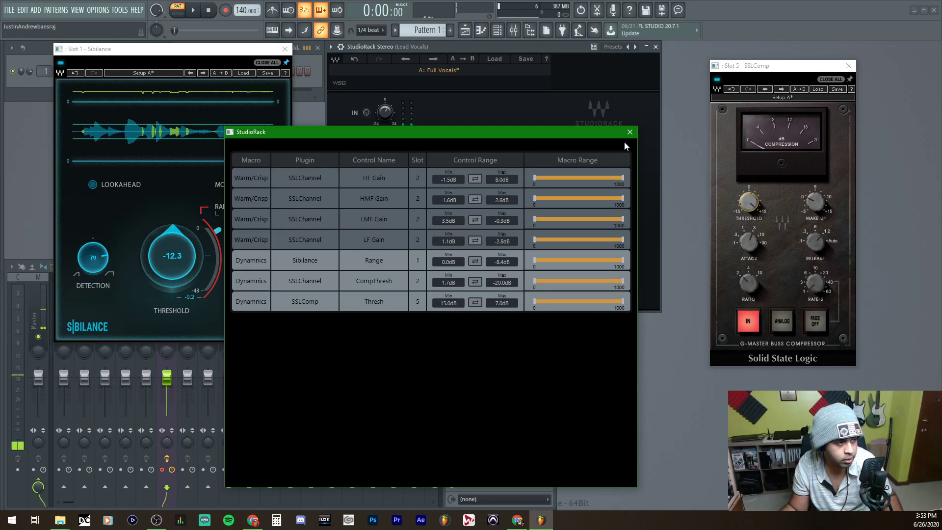
pyautogui.click(630, 132)
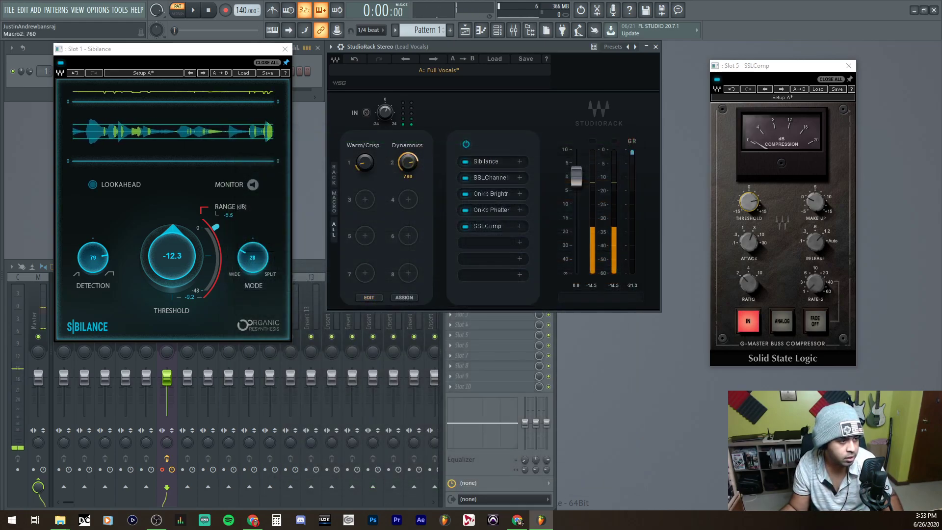
pyautogui.moveTo(408, 162); pyautogui.dragTo(419, 146)
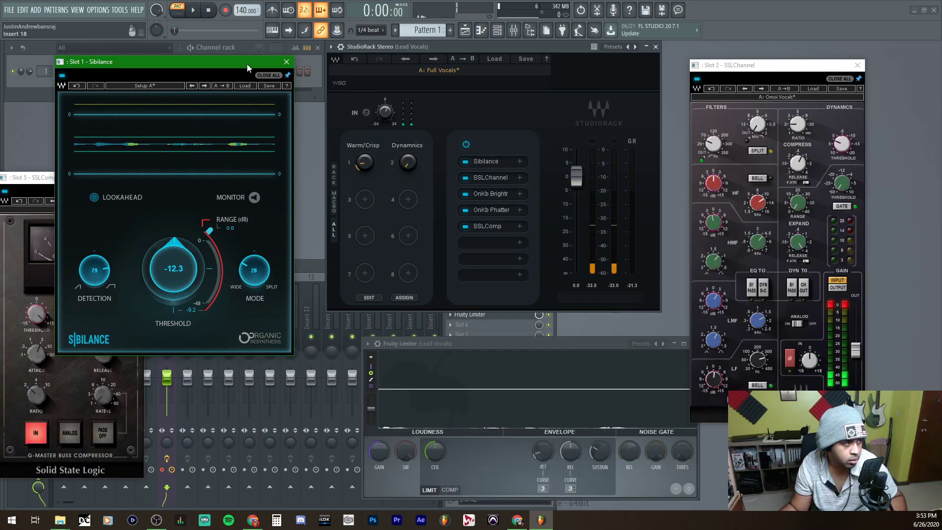
# Rearrange the Sibilance, StudioRack and Fruity Limiter windows and open the controller link for the Dynamnics macro
pyautogui.moveTo(246, 64); pyautogui.dragTo(337, 57)
pyautogui.moveTo(525, 41); pyautogui.dragTo(572, 40)
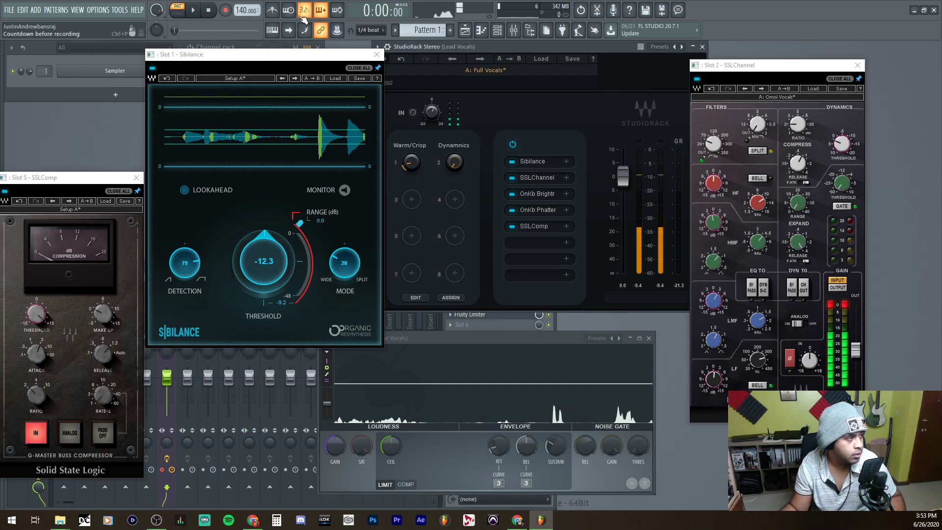
pyautogui.rightClick(321, 30)
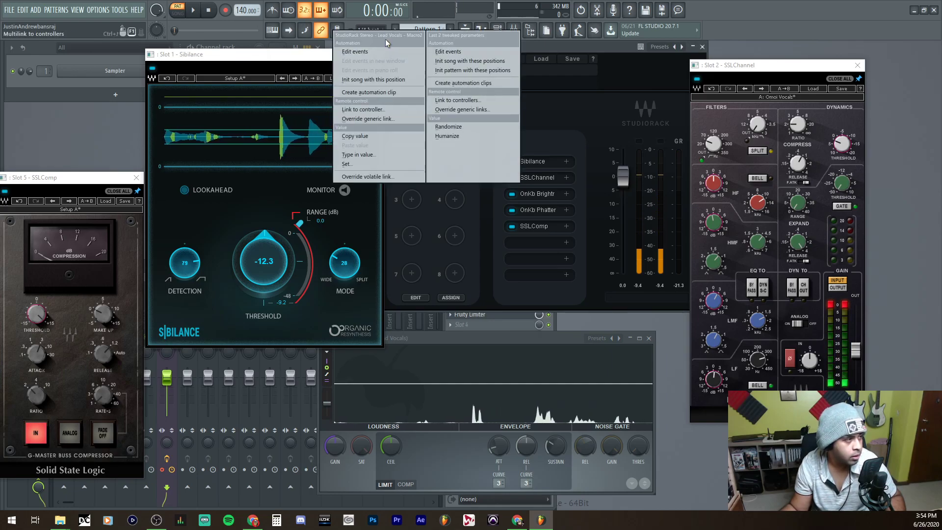
pyautogui.click(389, 108)
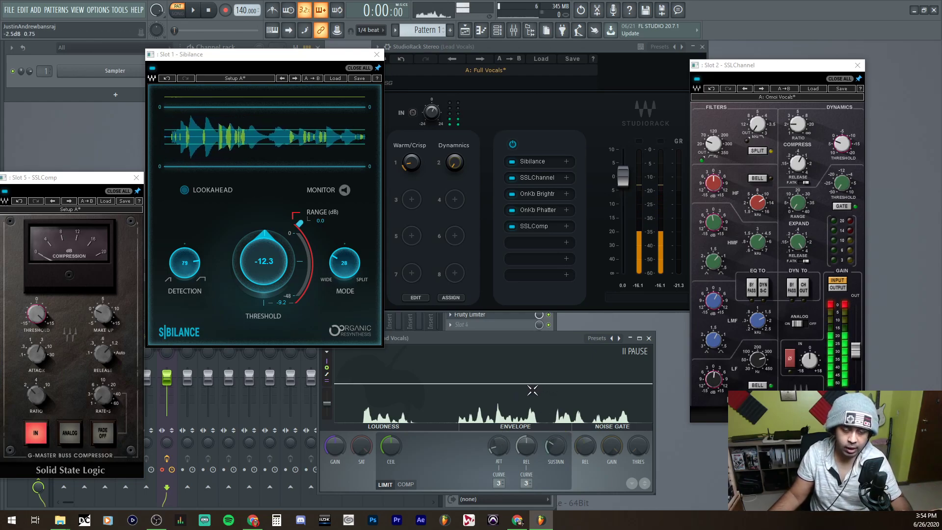
pyautogui.moveTo(506, 337); pyautogui.dragTo(546, 345)
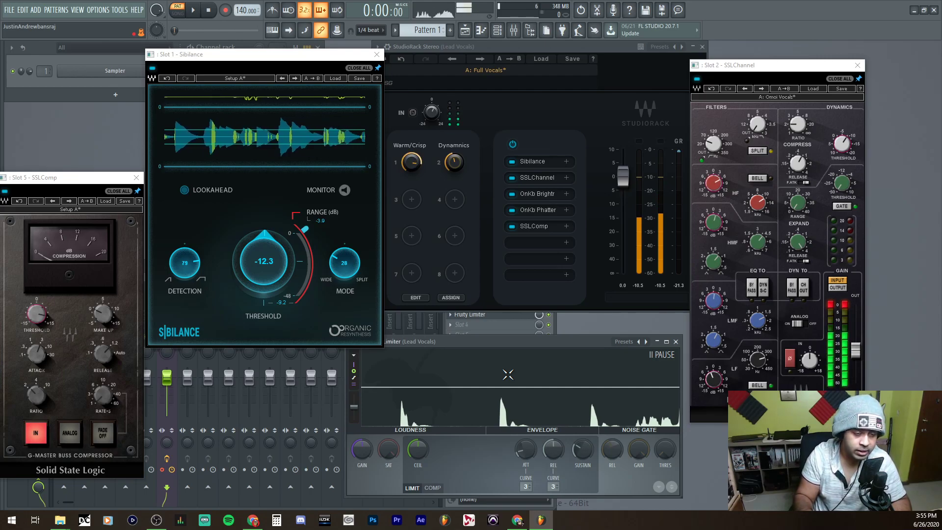
# Sweep the Warm/Crisp and Dynamnics macros through their ranges to compare their effect on the playing vocals
pyautogui.moveTo(304, 229); pyautogui.dragTo(300, 223)
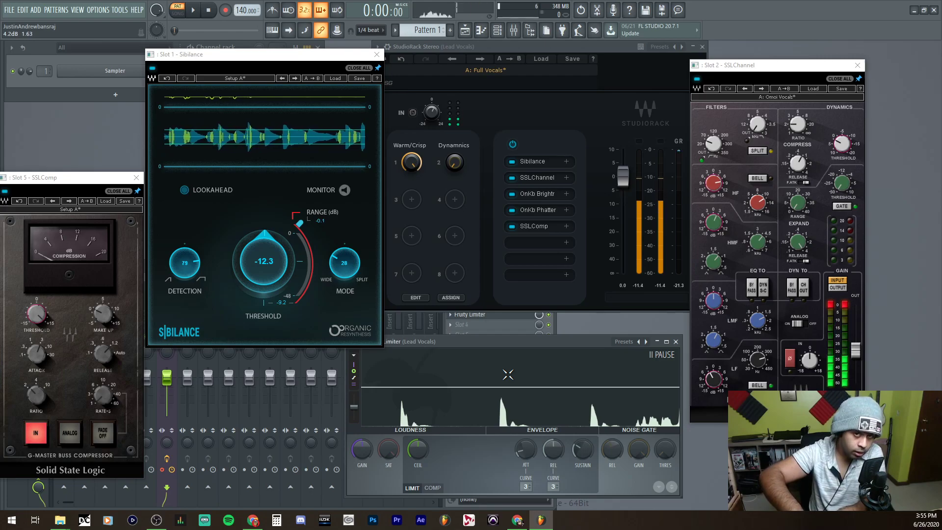
pyautogui.moveTo(299, 223); pyautogui.dragTo(309, 236)
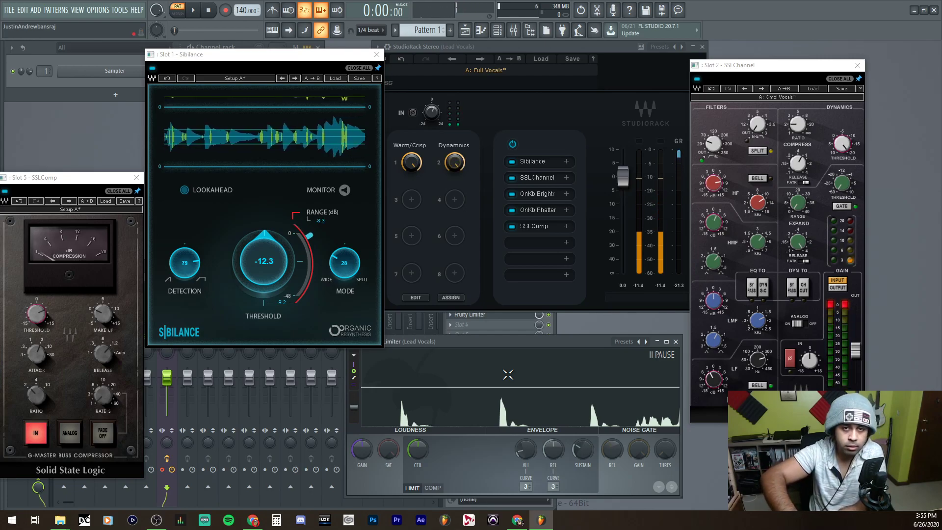
pyautogui.moveTo(309, 236)
pyautogui.mouseDown()
pyautogui.moveTo(305, 229)
pyautogui.moveTo(309, 236)
pyautogui.mouseUp()
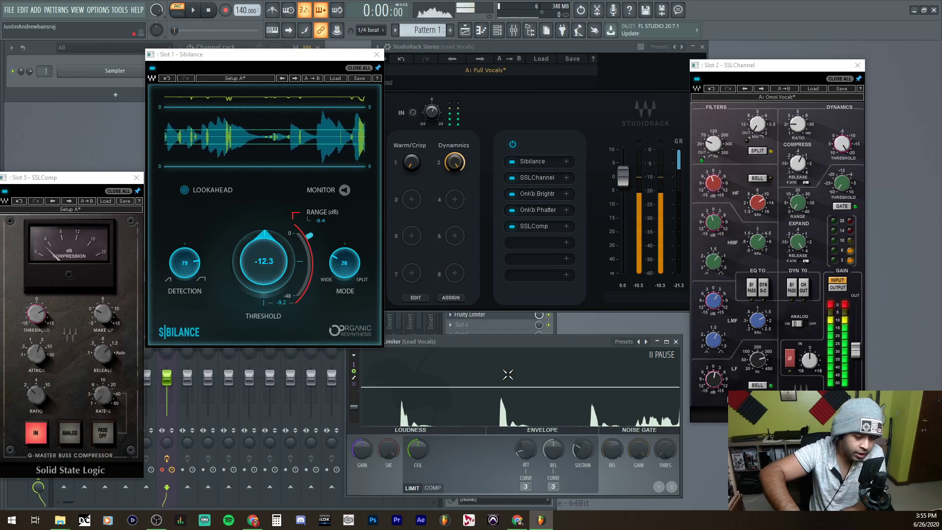
pyautogui.moveTo(309, 236); pyautogui.dragTo(299, 223)
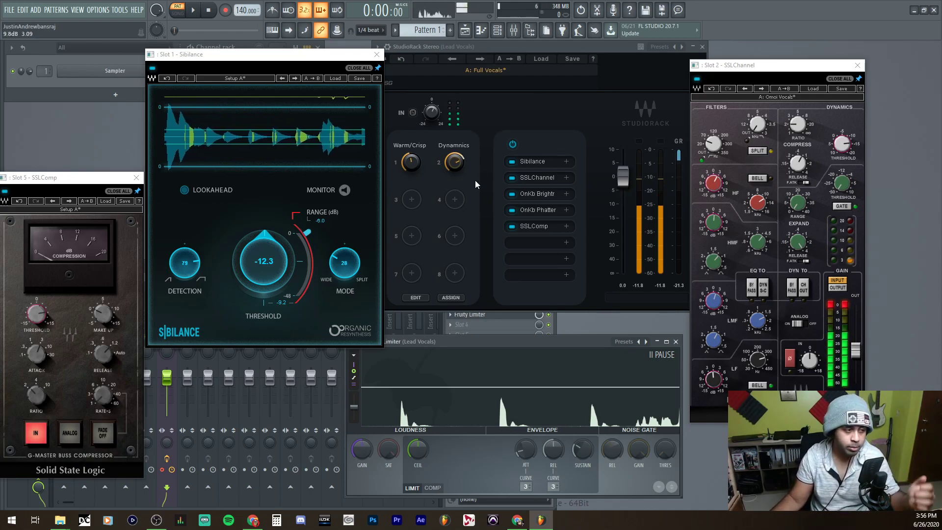
pyautogui.click(757, 326)
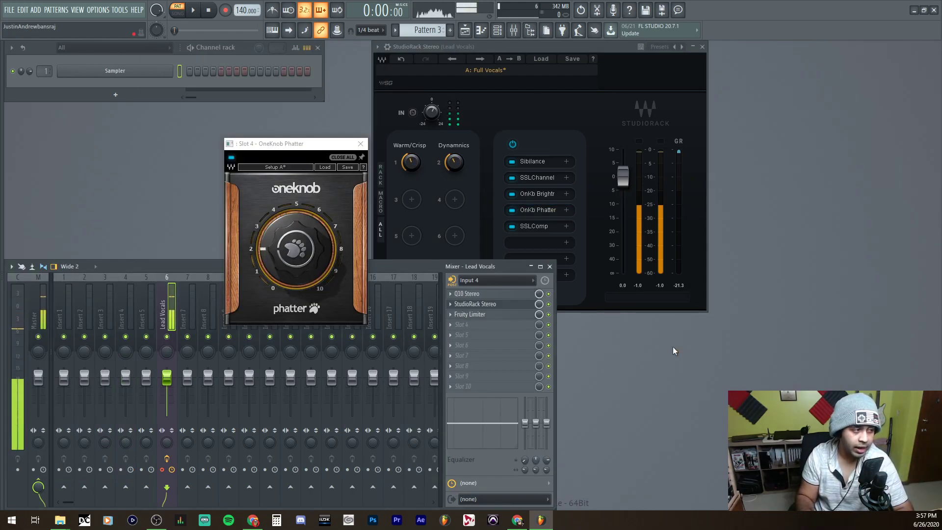
# Try a Parallel Split in the empty rack slot below SSLComp and undo it
pyautogui.click(649, 108)
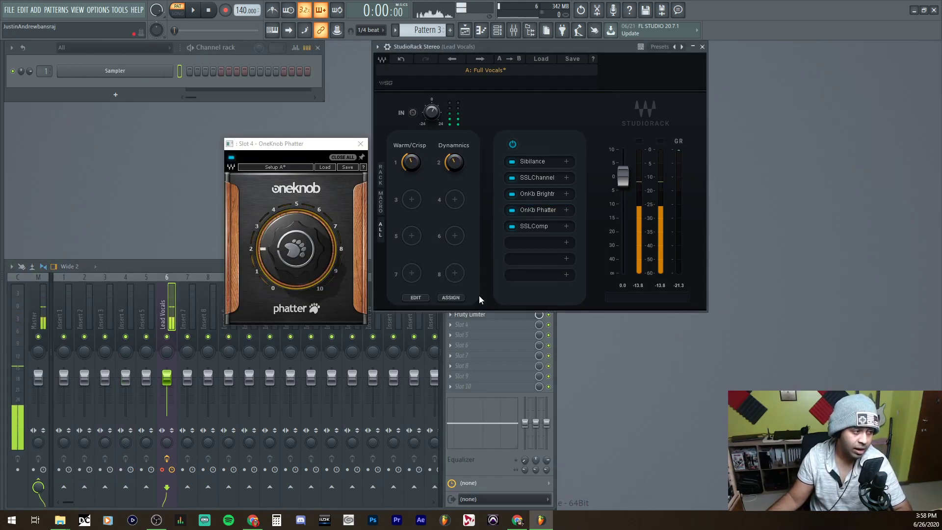
pyautogui.click(547, 243)
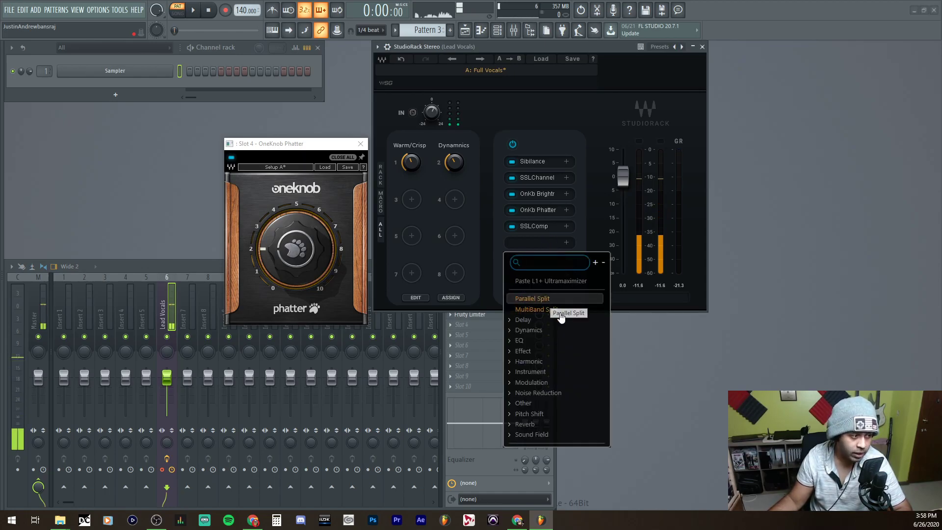
pyautogui.click(540, 299)
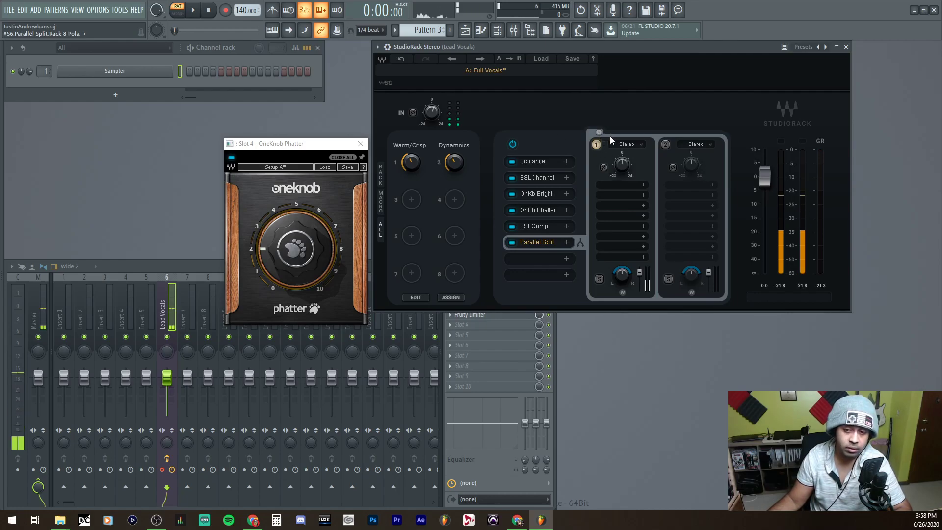
pyautogui.hotkey('ctrl', 'z')
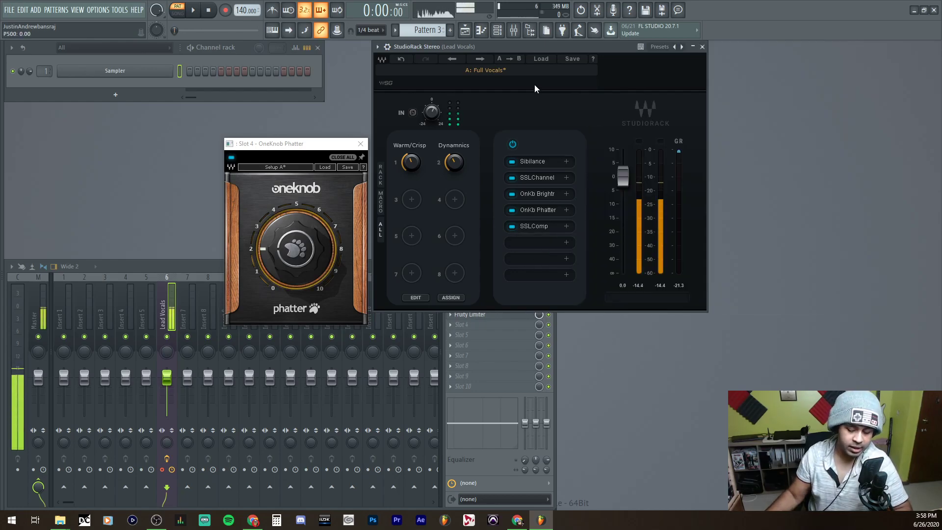